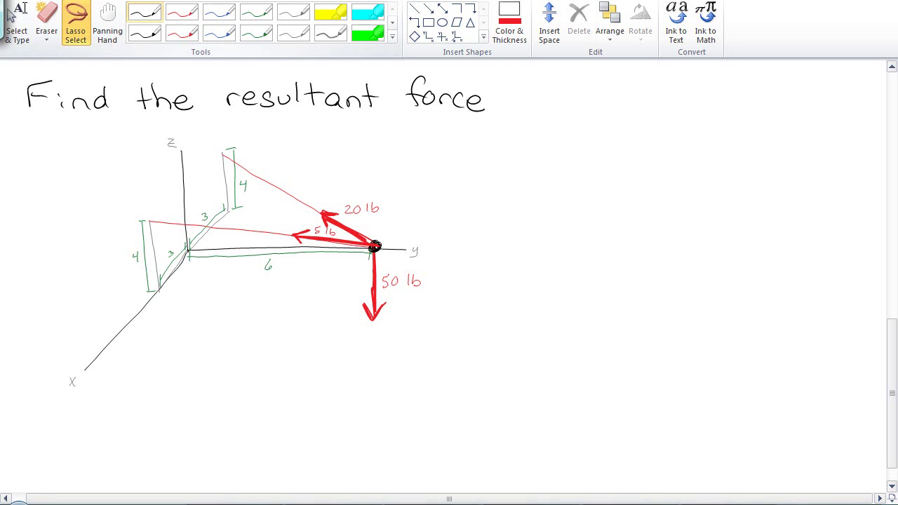
# Step: Draw and erase a stray grey stroke, then settle on the red pen
pyautogui.click(330, 33)
pyautogui.moveTo(370, 132)
pyautogui.mouseDown()
pyautogui.moveTo(374, 247)
pyautogui.moveTo(315, 358)
pyautogui.moveTo(390, 231)
pyautogui.moveTo(661, 265)
pyautogui.mouseUp()
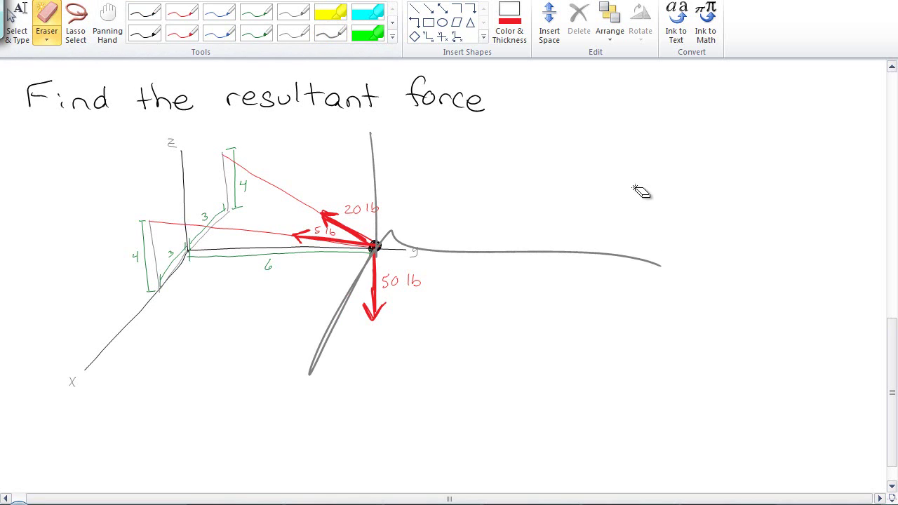
pyautogui.moveTo(621, 220); pyautogui.dragTo(647, 308)
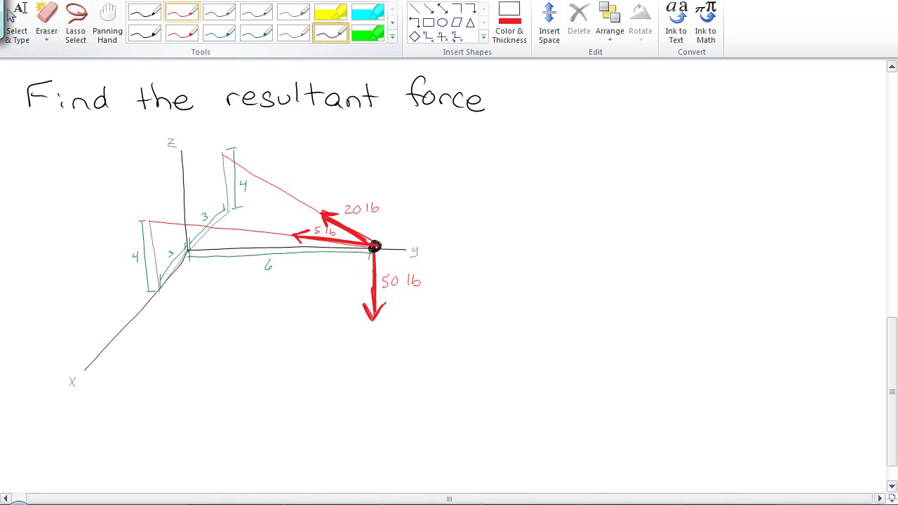
pyautogui.click(144, 12)
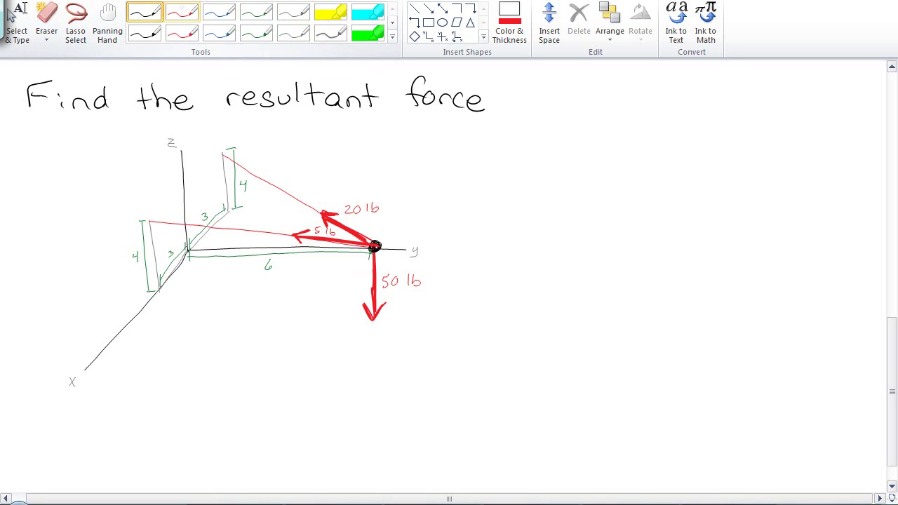
pyautogui.click(182, 12)
pyautogui.click(256, 12)
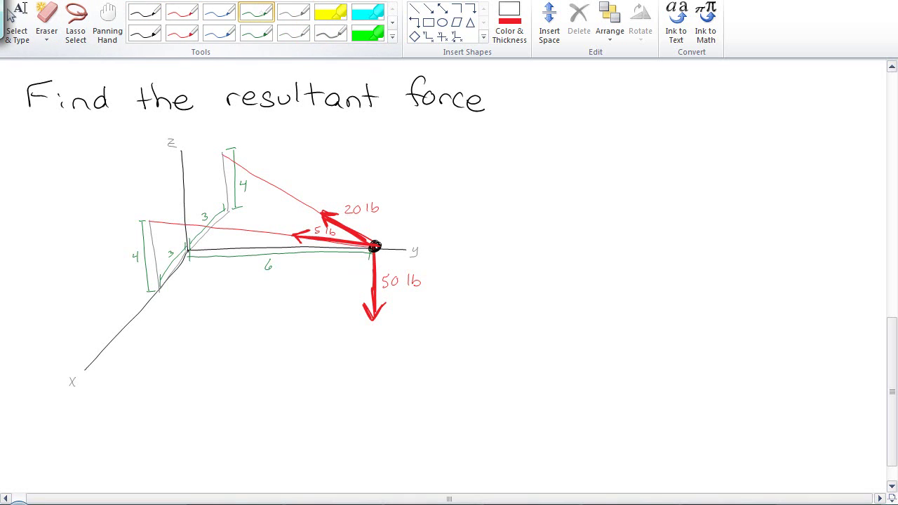
pyautogui.click(181, 12)
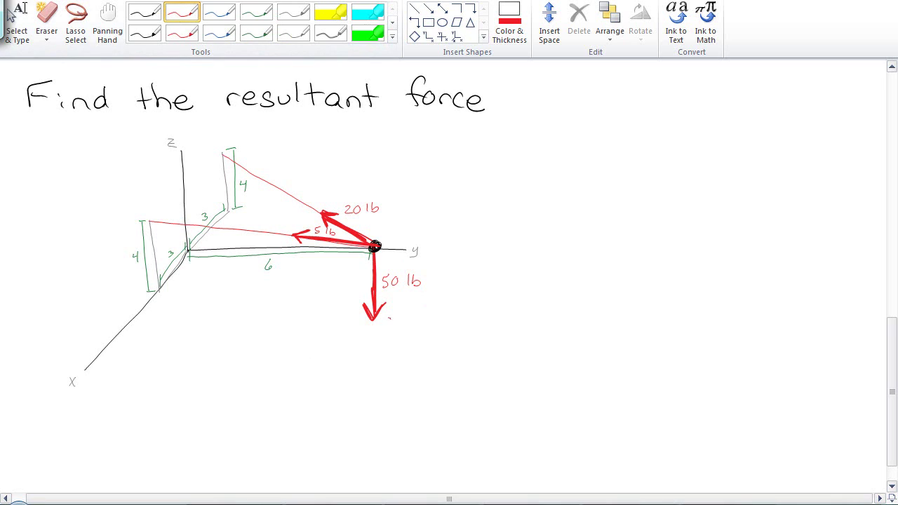
# Step: Label the 50 lb downward arrow F1 in red
pyautogui.moveTo(390, 326); pyautogui.dragTo(396, 313)
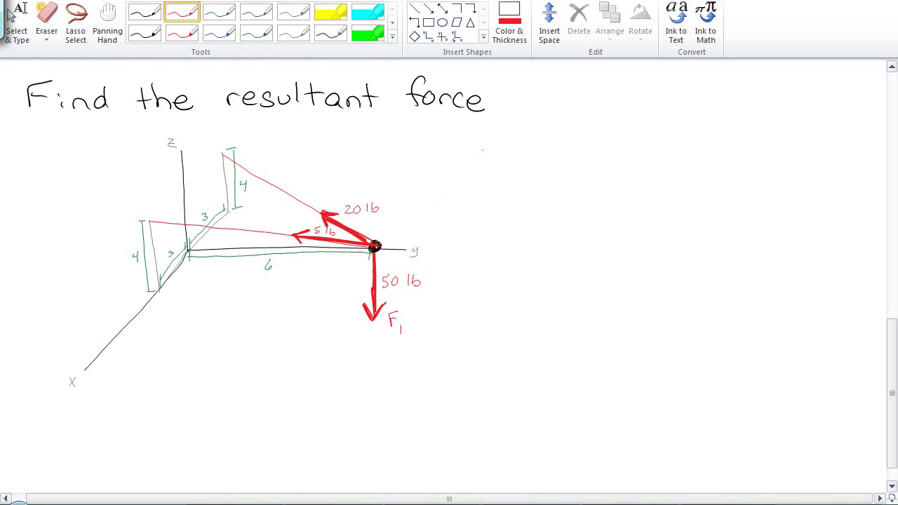
pyautogui.moveTo(482, 150); pyautogui.dragTo(489, 149)
pyautogui.click(493, 151)
# Step: Write F1 = (0, 0, -50) at the top right of the page
pyautogui.moveTo(475, 138)
pyautogui.mouseDown()
pyautogui.moveTo(496, 164)
pyautogui.moveTo(519, 153)
pyautogui.mouseUp()
pyautogui.moveTo(532, 138)
pyautogui.mouseDown()
pyautogui.moveTo(530, 159)
pyautogui.moveTo(540, 143)
pyautogui.mouseUp()
pyautogui.moveTo(552, 153)
pyautogui.mouseDown()
pyautogui.moveTo(549, 159)
pyautogui.moveTo(563, 144)
pyautogui.moveTo(603, 154)
pyautogui.moveTo(623, 140)
pyautogui.mouseUp()
pyautogui.click(572, 150)
pyautogui.moveTo(621, 127); pyautogui.dragTo(633, 156)
pyautogui.click(645, 148)
pyautogui.click(255, 12)
pyautogui.click(181, 12)
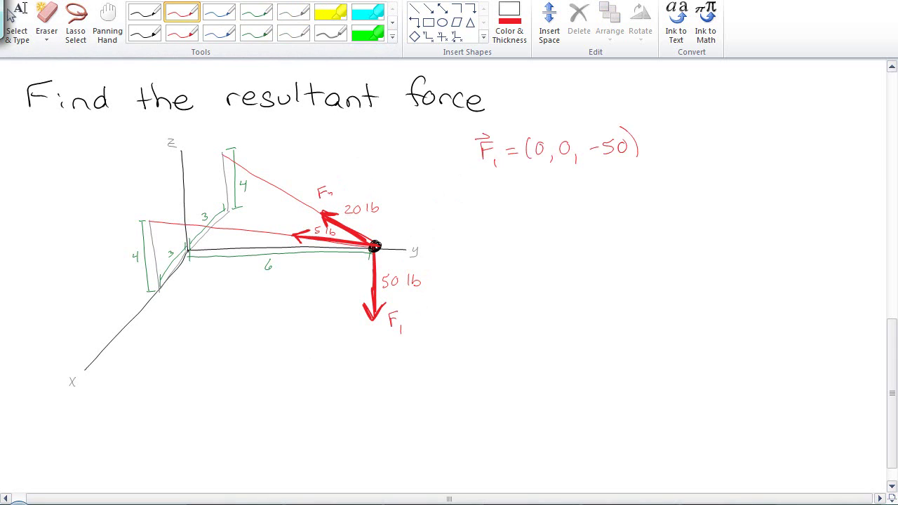
# Step: Label the 20 lb arrow F2 and mark points A and B in green
pyautogui.moveTo(324, 199); pyautogui.dragTo(335, 198)
pyautogui.click(388, 229)
pyautogui.click(255, 12)
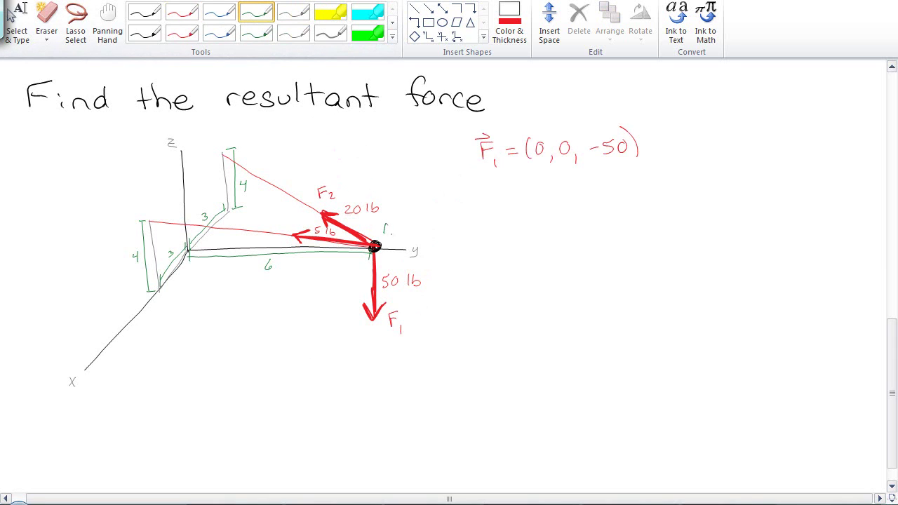
pyautogui.moveTo(385, 232); pyautogui.dragTo(392, 230)
pyautogui.moveTo(213, 137); pyautogui.dragTo(214, 148)
# Step: Write r_AB = with an empty component bracket below the diagram
pyautogui.moveTo(138, 401)
pyautogui.mouseDown()
pyautogui.moveTo(148, 403)
pyautogui.moveTo(146, 390)
pyautogui.moveTo(161, 418)
pyautogui.mouseUp()
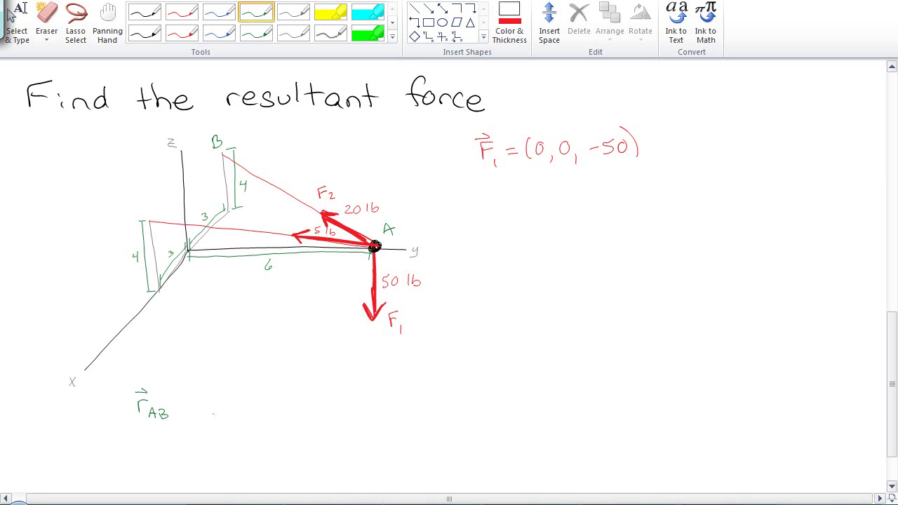
pyautogui.moveTo(176, 404); pyautogui.dragTo(185, 404)
pyautogui.moveTo(176, 408); pyautogui.dragTo(186, 409)
pyautogui.click(367, 33)
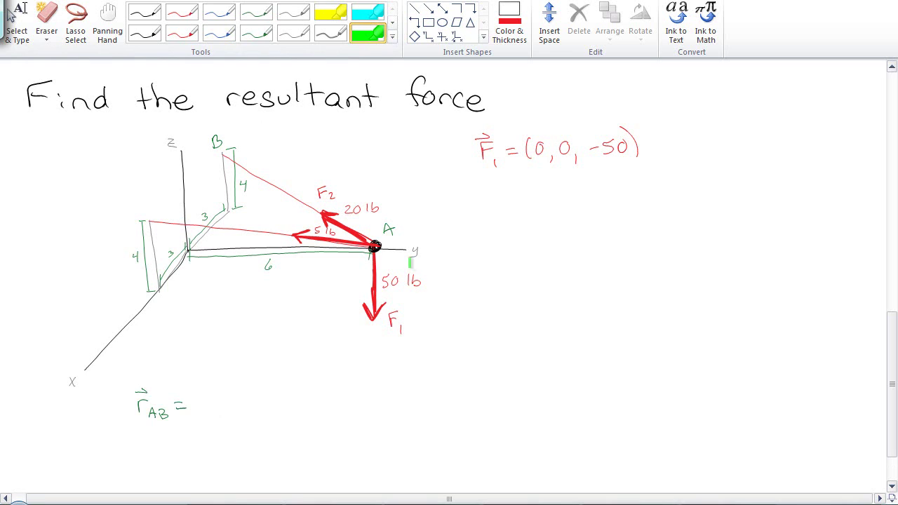
pyautogui.click(256, 12)
pyautogui.moveTo(208, 394)
pyautogui.mouseDown()
pyautogui.moveTo(205, 416)
pyautogui.moveTo(292, 427)
pyautogui.mouseUp()
pyautogui.moveTo(332, 394); pyautogui.dragTo(339, 419)
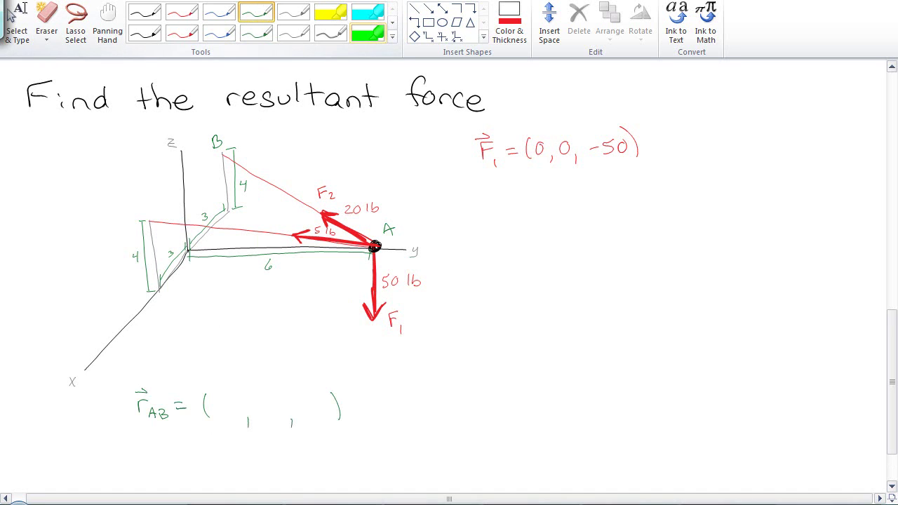
# Step: Highlight the path from A through the origin toward B, writing -6 as the y component
pyautogui.click(368, 33)
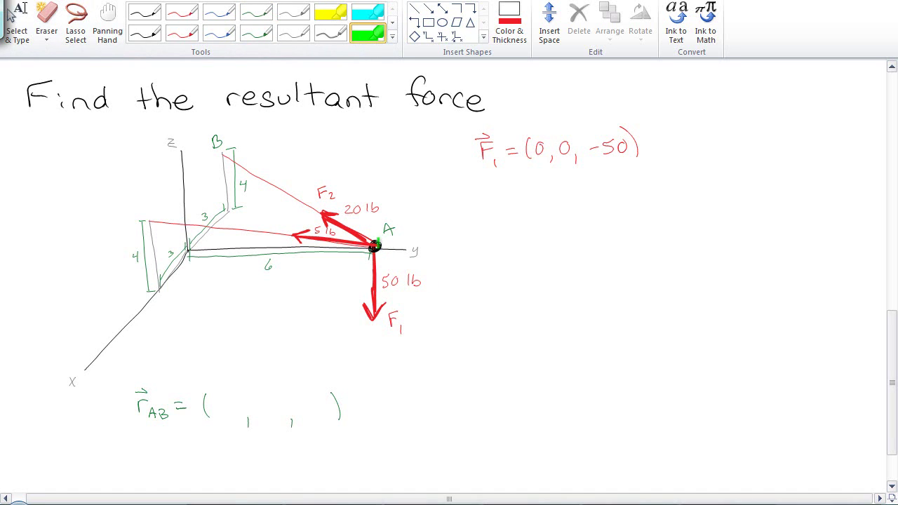
pyautogui.moveTo(375, 245); pyautogui.dragTo(190, 250)
pyautogui.moveTo(230, 230)
pyautogui.mouseDown()
pyautogui.moveTo(202, 251)
pyautogui.moveTo(223, 296)
pyautogui.mouseUp()
pyautogui.click(256, 12)
pyautogui.moveTo(252, 407); pyautogui.dragTo(261, 406)
pyautogui.moveTo(274, 399); pyautogui.dragTo(269, 410)
pyautogui.click(367, 33)
pyautogui.moveTo(199, 247); pyautogui.dragTo(247, 210)
pyautogui.moveTo(226, 223)
pyautogui.mouseDown()
pyautogui.moveTo(256, 206)
pyautogui.moveTo(251, 231)
pyautogui.mouseUp()
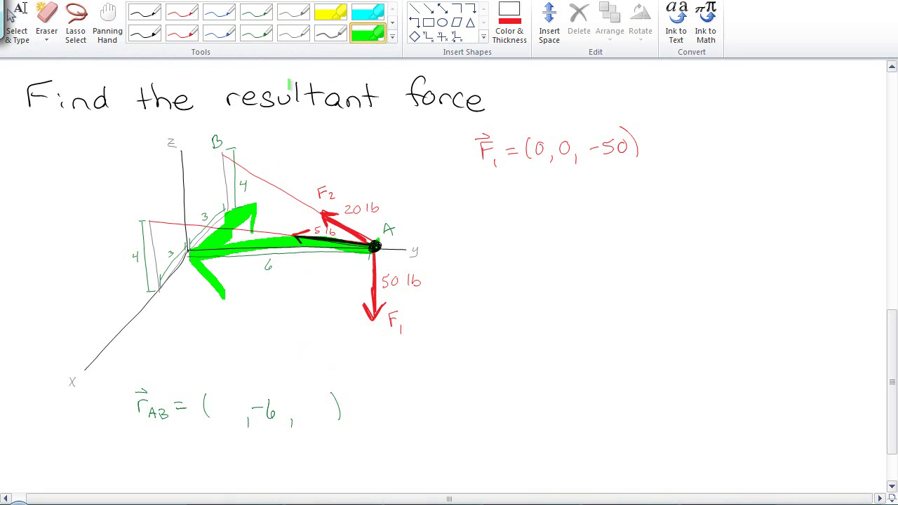
# Step: Write an x component and highlight the vertical leg up to B
pyautogui.click(256, 20)
pyautogui.moveTo(219, 405); pyautogui.dragTo(224, 406)
pyautogui.moveTo(232, 398); pyautogui.dragTo(238, 424)
pyautogui.click(368, 33)
pyautogui.moveTo(242, 206)
pyautogui.mouseDown()
pyautogui.moveTo(242, 142)
pyautogui.moveTo(226, 161)
pyautogui.moveTo(261, 175)
pyautogui.mouseUp()
pyautogui.click(256, 13)
pyautogui.click(256, 13)
pyautogui.click(293, 424)
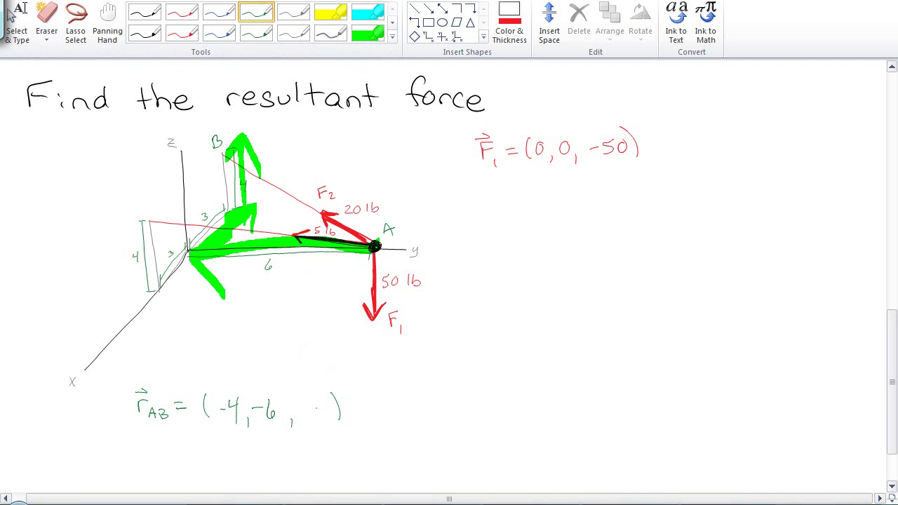
# Step: Correct the x component to -3 and add 4 as z, giving r_AB = (-3, -6, 4)
pyautogui.click(47, 21)
pyautogui.moveTo(236, 399)
pyautogui.mouseDown()
pyautogui.moveTo(241, 417)
pyautogui.moveTo(233, 416)
pyautogui.mouseUp()
pyautogui.click(256, 12)
pyautogui.moveTo(313, 399); pyautogui.dragTo(317, 412)
pyautogui.moveTo(316, 397); pyautogui.dragTo(315, 423)
# Step: Write the magnitude of r_AB as √(9+36+16) = below the vector
pyautogui.moveTo(119, 474)
pyautogui.mouseDown()
pyautogui.moveTo(134, 463)
pyautogui.moveTo(151, 474)
pyautogui.mouseUp()
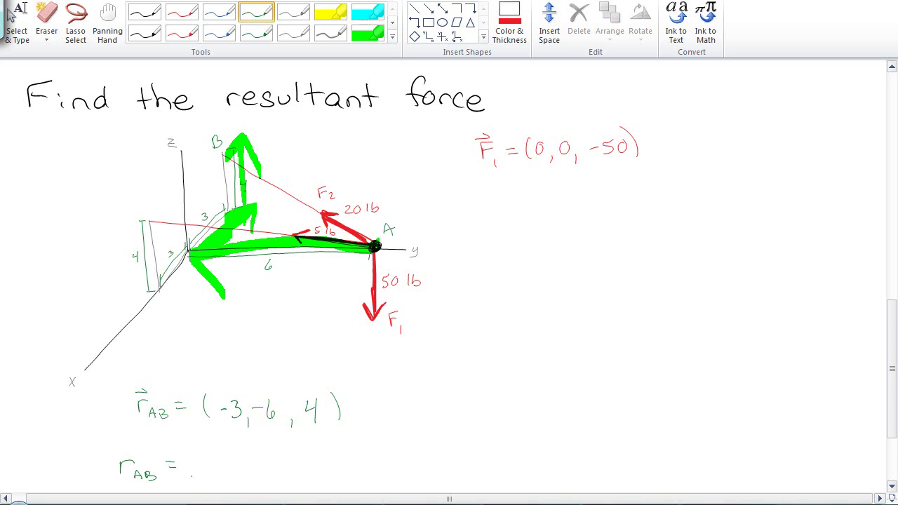
pyautogui.moveTo(190, 469)
pyautogui.mouseDown()
pyautogui.moveTo(272, 444)
pyautogui.moveTo(274, 460)
pyautogui.mouseUp()
pyautogui.moveTo(212, 460)
pyautogui.mouseDown()
pyautogui.moveTo(208, 475)
pyautogui.moveTo(237, 469)
pyautogui.mouseUp()
pyautogui.moveTo(245, 466); pyautogui.dragTo(262, 472)
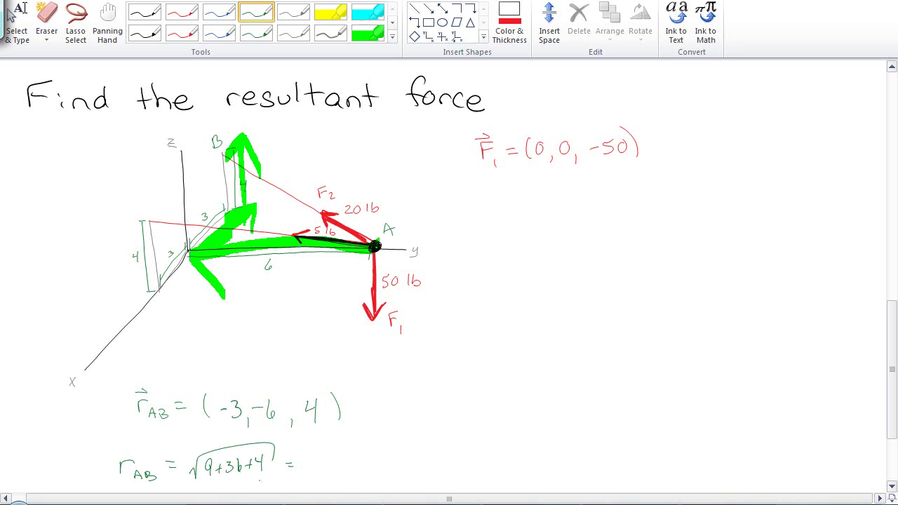
pyautogui.moveTo(261, 453)
pyautogui.mouseDown()
pyautogui.moveTo(273, 472)
pyautogui.moveTo(258, 472)
pyautogui.mouseUp()
pyautogui.moveTo(270, 455); pyautogui.dragTo(265, 463)
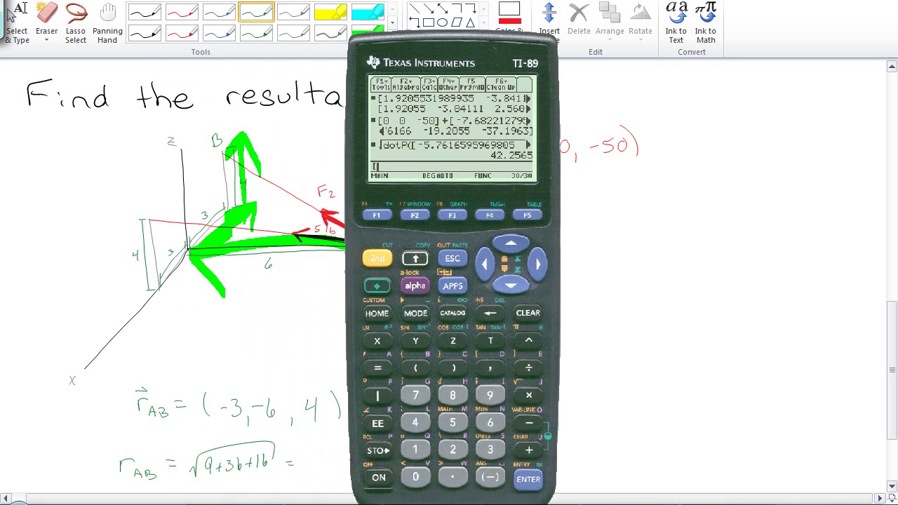
# Step: Enter [-3,-6,4] on the TI-89 and evaluate √(dotP(ans, ans)) to get √61
pyautogui.write('-3,')
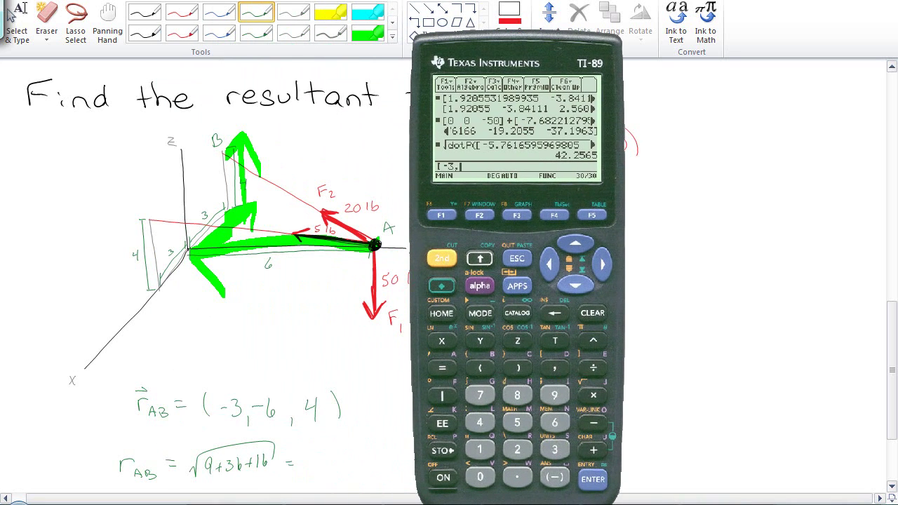
pyautogui.write('-6,4]')
pyautogui.press('Return')
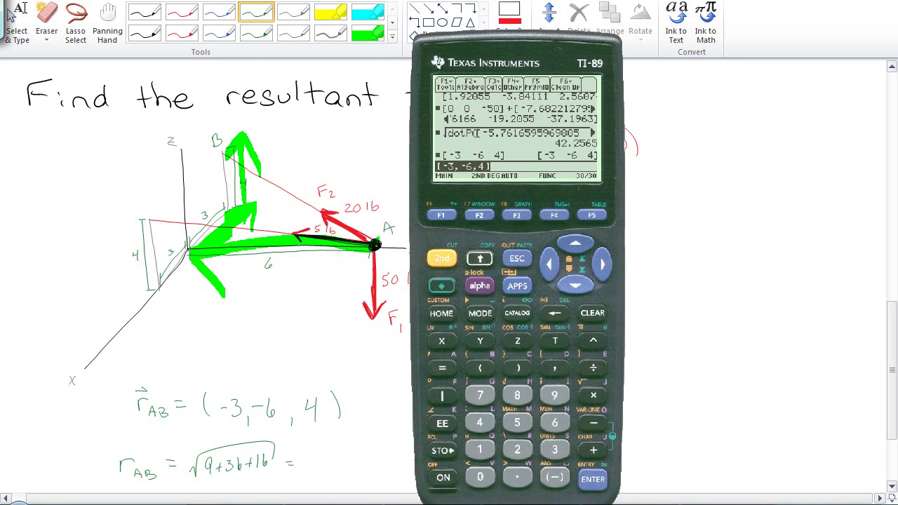
pyautogui.write('√(')
pyautogui.press('F10')
pyautogui.press('d')
pyautogui.press('Return')
pyautogui.press('Up')
pyautogui.press('Return')
pyautogui.write(',')
pyautogui.press('Up')
pyautogui.press('Return')
pyautogui.write(')')
pyautogui.press('Return')
# Step: Complete the magnitude of r_AB as √61
pyautogui.click(308, 468)
pyautogui.moveTo(306, 465)
pyautogui.mouseDown()
pyautogui.moveTo(331, 451)
pyautogui.moveTo(333, 463)
pyautogui.mouseUp()
pyautogui.moveTo(325, 459); pyautogui.dragTo(321, 468)
# Step: Write the unit vector u_AB = (-3/√61, -6/√61, 4/√61)
pyautogui.moveTo(373, 409); pyautogui.dragTo(402, 423)
pyautogui.moveTo(371, 393); pyautogui.dragTo(374, 392)
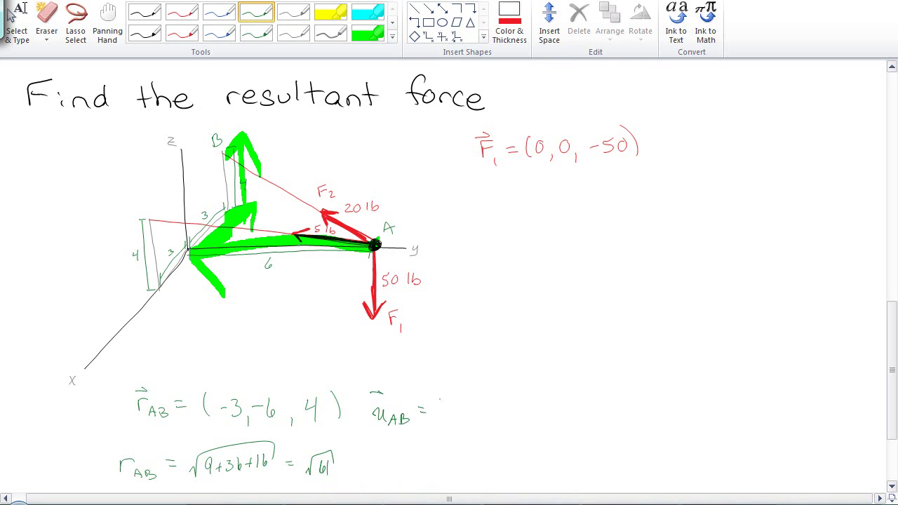
pyautogui.moveTo(441, 400); pyautogui.dragTo(448, 400)
pyautogui.moveTo(453, 394)
pyautogui.mouseDown()
pyautogui.moveTo(454, 402)
pyautogui.moveTo(481, 403)
pyautogui.moveTo(462, 421)
pyautogui.mouseUp()
pyautogui.moveTo(513, 391); pyautogui.dragTo(510, 401)
pyautogui.moveTo(499, 404)
pyautogui.mouseDown()
pyautogui.moveTo(524, 402)
pyautogui.moveTo(513, 408)
pyautogui.mouseUp()
pyautogui.moveTo(549, 385); pyautogui.dragTo(559, 407)
pyautogui.moveTo(557, 410); pyautogui.dragTo(554, 420)
pyautogui.moveTo(444, 383); pyautogui.dragTo(443, 429)
pyautogui.moveTo(561, 366); pyautogui.dragTo(571, 422)
# Step: Add a quoted note below u_AB and write F2 = 20, erasing a stray bracket
pyautogui.moveTo(395, 467)
pyautogui.mouseDown()
pyautogui.moveTo(486, 464)
pyautogui.moveTo(489, 480)
pyautogui.mouseUp()
pyautogui.click(493, 452)
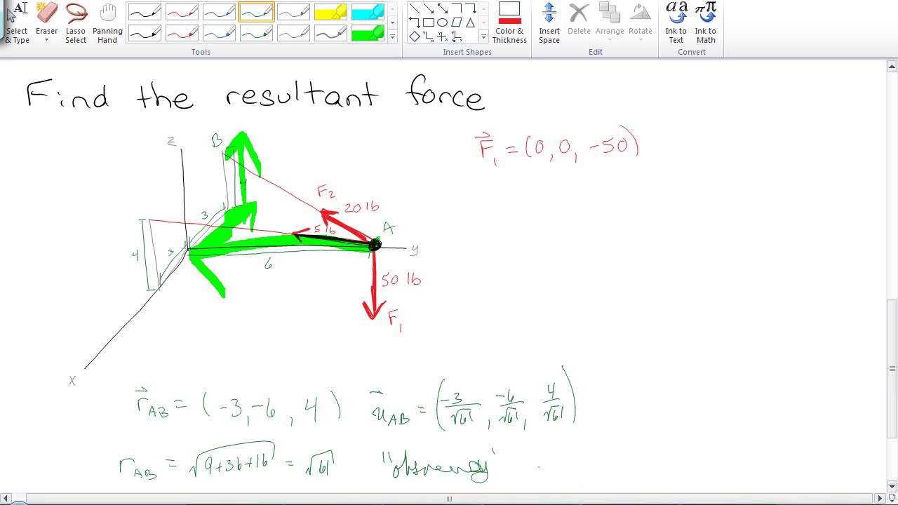
pyautogui.moveTo(538, 455); pyautogui.dragTo(539, 471)
pyautogui.moveTo(537, 454)
pyautogui.mouseDown()
pyautogui.moveTo(548, 454)
pyautogui.moveTo(547, 444)
pyautogui.moveTo(556, 477)
pyautogui.moveTo(590, 471)
pyautogui.moveTo(597, 456)
pyautogui.moveTo(612, 477)
pyautogui.mouseUp()
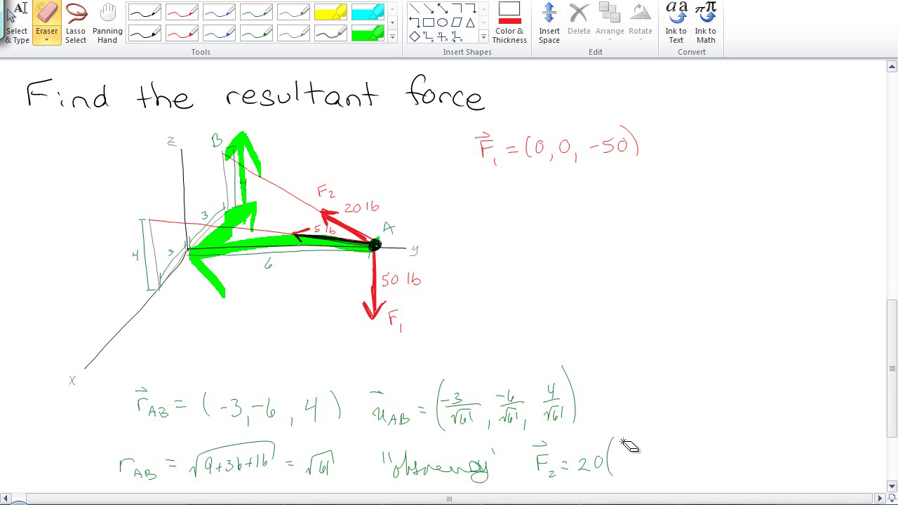
pyautogui.moveTo(612, 440)
pyautogui.mouseDown()
pyautogui.moveTo(612, 472)
pyautogui.moveTo(628, 471)
pyautogui.moveTo(628, 448)
pyautogui.moveTo(654, 478)
pyautogui.mouseUp()
# Step: Compute 20·[-3,-6,4]/√61 on the TI-89
pyautogui.hotkey('alt', 'Tab')
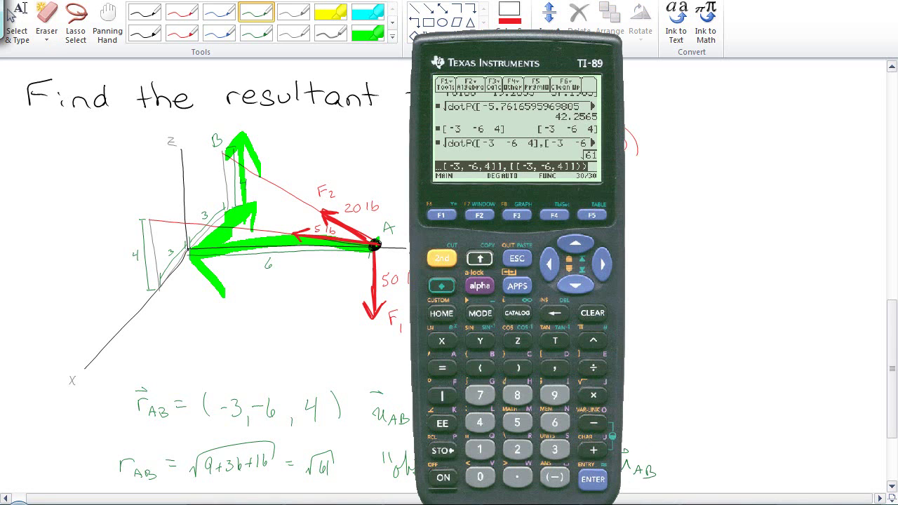
pyautogui.moveTo(514, 421); pyautogui.dragTo(223, 427)
pyautogui.click(224, 427)
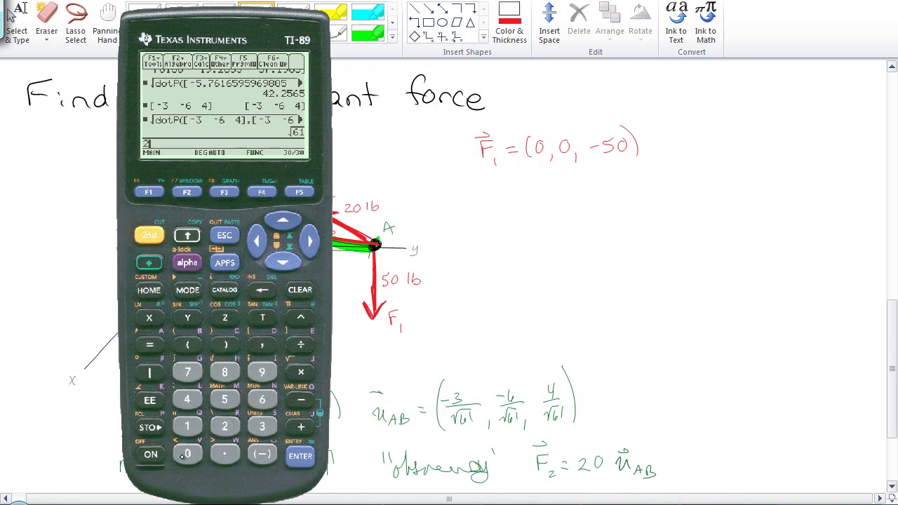
pyautogui.write('0')
pyautogui.click(301, 372)
pyautogui.click(282, 221)
pyautogui.click(283, 220)
pyautogui.click(300, 456)
pyautogui.click(301, 344)
pyautogui.click(282, 220)
pyautogui.click(300, 456)
pyautogui.click(302, 456)
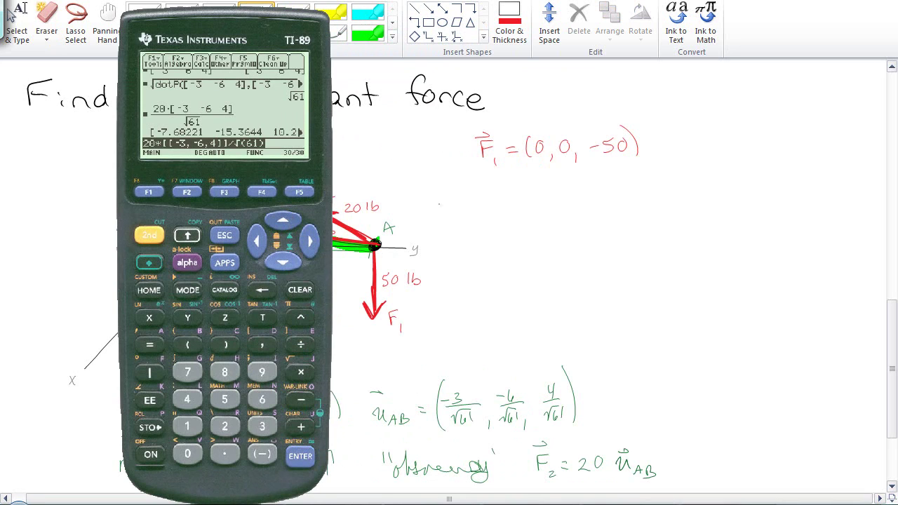
# Step: Write F2 = (-7.68, -15.4 in red below the F1 equation
pyautogui.click(181, 12)
pyautogui.moveTo(486, 193); pyautogui.dragTo(486, 208)
pyautogui.moveTo(484, 190); pyautogui.dragTo(498, 187)
pyautogui.moveTo(485, 199)
pyautogui.mouseDown()
pyautogui.moveTo(495, 198)
pyautogui.moveTo(496, 180)
pyautogui.mouseUp()
pyautogui.moveTo(514, 197)
pyautogui.mouseDown()
pyautogui.moveTo(535, 206)
pyautogui.moveTo(550, 199)
pyautogui.mouseUp()
pyautogui.moveTo(552, 191)
pyautogui.mouseDown()
pyautogui.moveTo(556, 205)
pyautogui.moveTo(586, 190)
pyautogui.moveTo(619, 195)
pyautogui.mouseUp()
pyautogui.moveTo(622, 187)
pyautogui.mouseDown()
pyautogui.moveTo(623, 204)
pyautogui.moveTo(653, 205)
pyautogui.mouseUp()
# Step: Read the last component from the calculator and finish F2 with 10.2 as z
pyautogui.hotkey('alt', 'Tab')
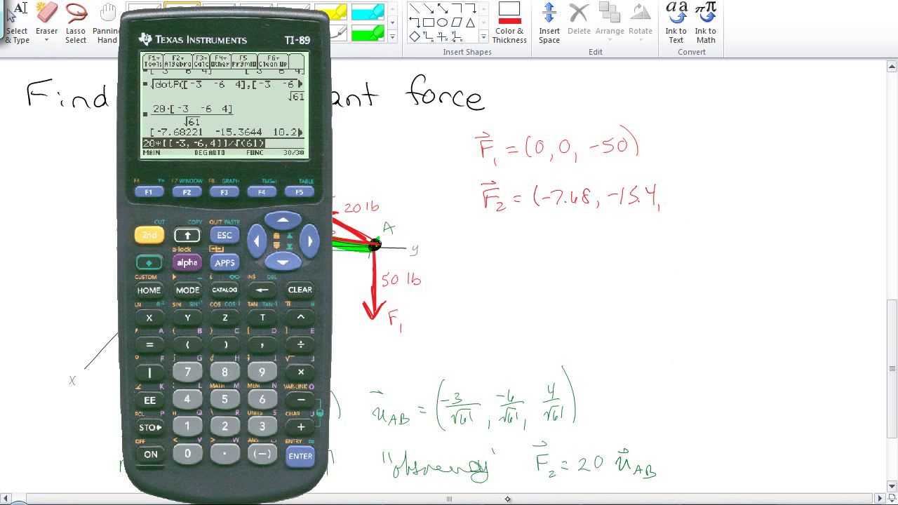
pyautogui.click(287, 221)
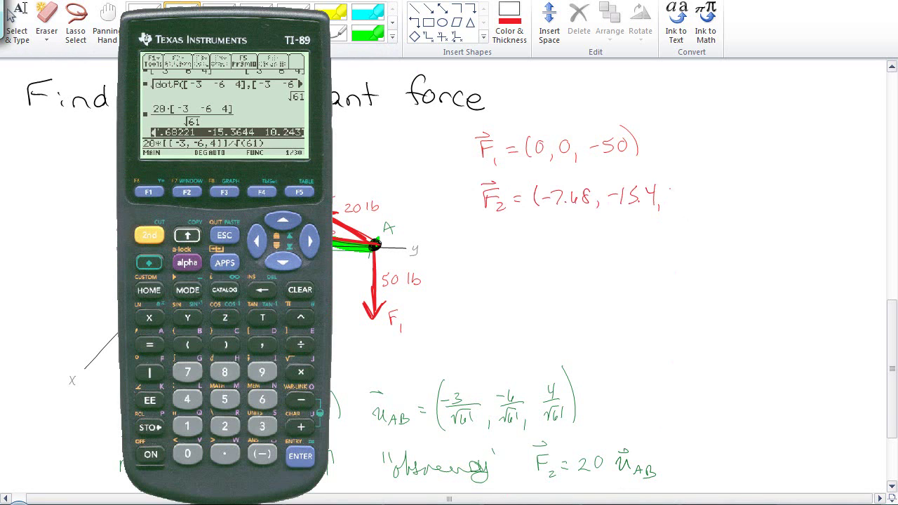
pyautogui.hotkey('alt', 'Tab')
pyautogui.moveTo(671, 187)
pyautogui.mouseDown()
pyautogui.moveTo(670, 203)
pyautogui.moveTo(681, 187)
pyautogui.moveTo(710, 201)
pyautogui.mouseUp()
pyautogui.click(691, 200)
pyautogui.moveTo(714, 172); pyautogui.dragTo(716, 204)
# Step: Shrink and shift the r_AB working left, then scroll up to the page title
pyautogui.click(76, 28)
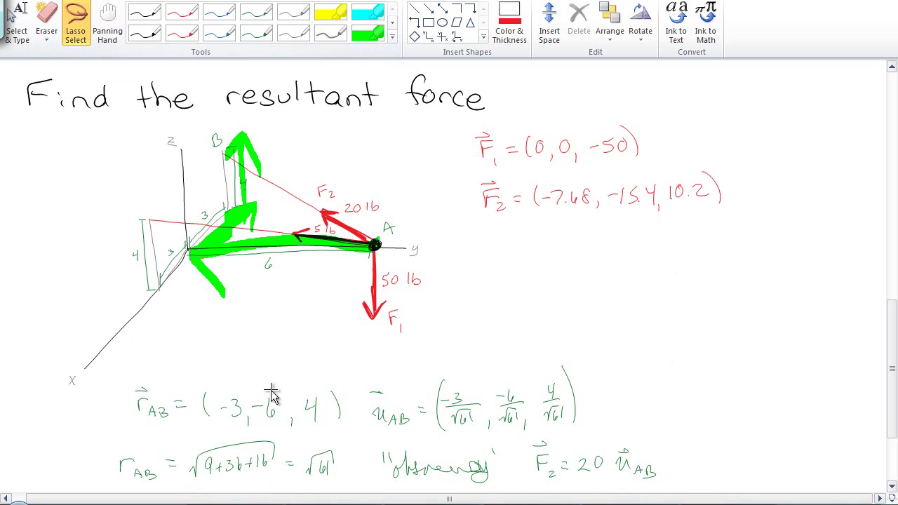
pyautogui.moveTo(177, 364)
pyautogui.mouseDown()
pyautogui.moveTo(98, 469)
pyautogui.moveTo(252, 475)
pyautogui.moveTo(517, 463)
pyautogui.moveTo(655, 306)
pyautogui.moveTo(425, 372)
pyautogui.moveTo(422, 363)
pyautogui.mouseUp()
pyautogui.moveTo(257, 402); pyautogui.dragTo(186, 405)
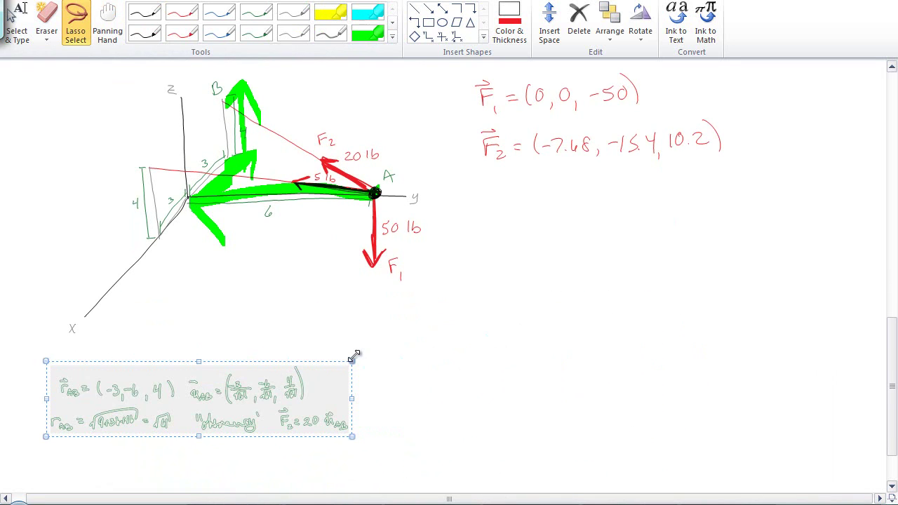
pyautogui.moveTo(354, 355); pyautogui.dragTo(384, 354)
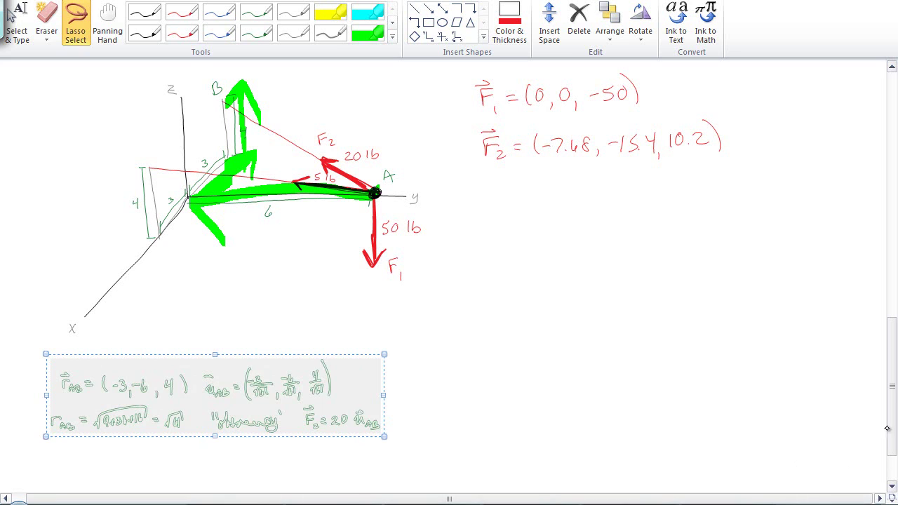
pyautogui.click(892, 66)
pyautogui.click(892, 66)
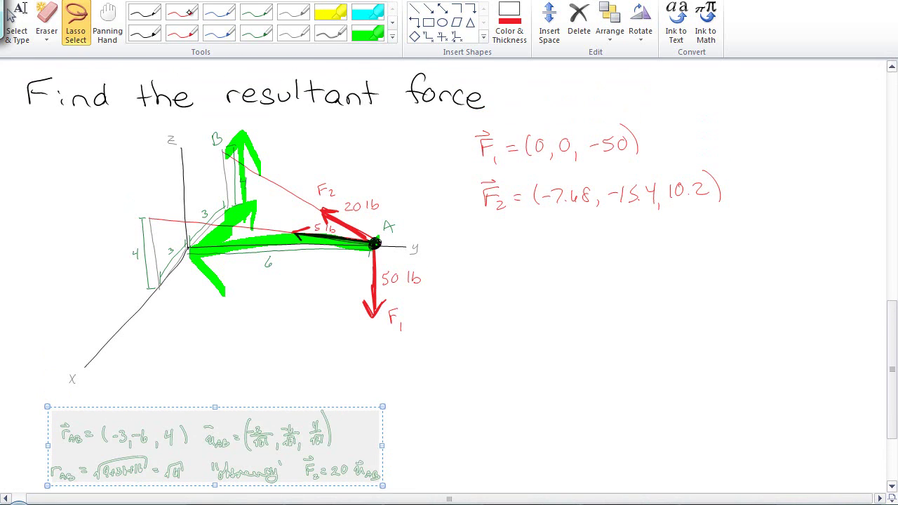
# Step: Label corner C in green, begin r_AC, and erase the old green arrows at B
pyautogui.click(256, 12)
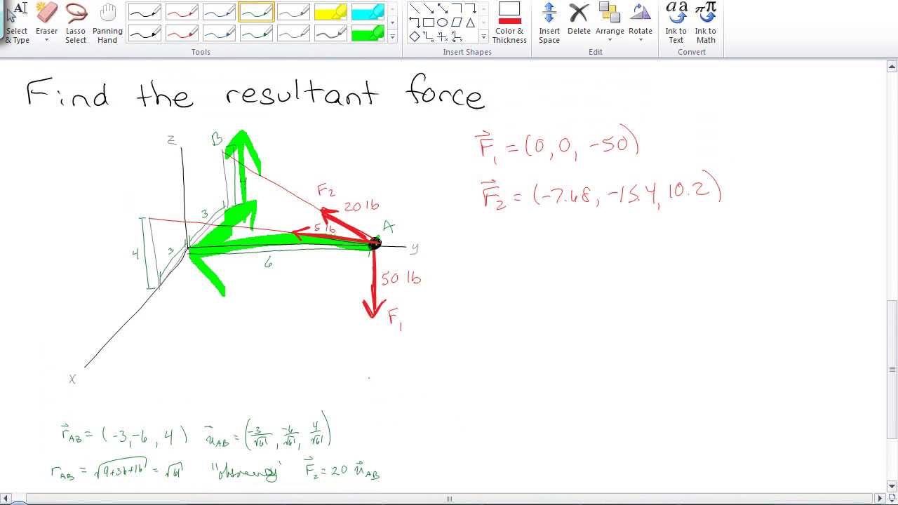
pyautogui.moveTo(369, 377); pyautogui.dragTo(374, 375)
pyautogui.moveTo(136, 192); pyautogui.dragTo(136, 201)
pyautogui.moveTo(376, 394); pyautogui.dragTo(383, 394)
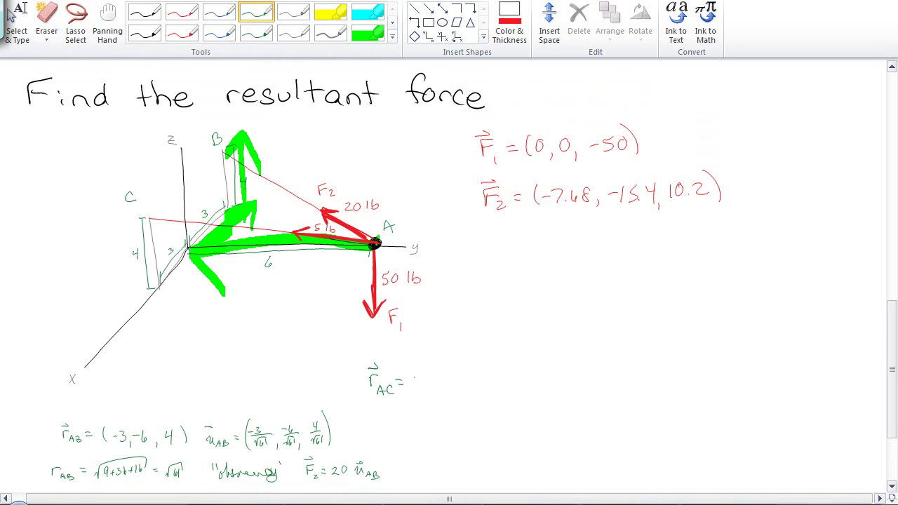
pyautogui.moveTo(270, 210); pyautogui.dragTo(261, 213)
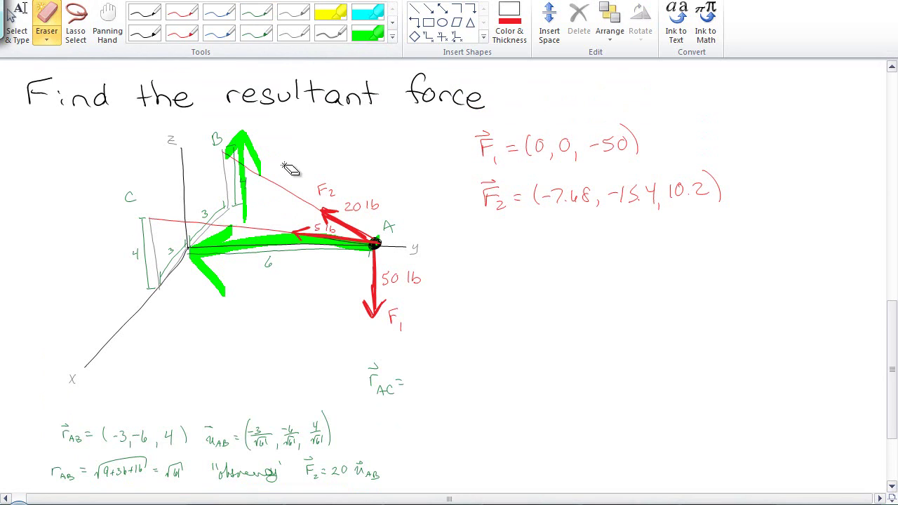
pyautogui.click(256, 137)
pyautogui.click(256, 12)
pyautogui.click(220, 12)
pyautogui.click(256, 12)
# Step: Write r_AC = (3, -6, 4) and highlight the path along the x axis up to C
pyautogui.moveTo(422, 377); pyautogui.dragTo(420, 393)
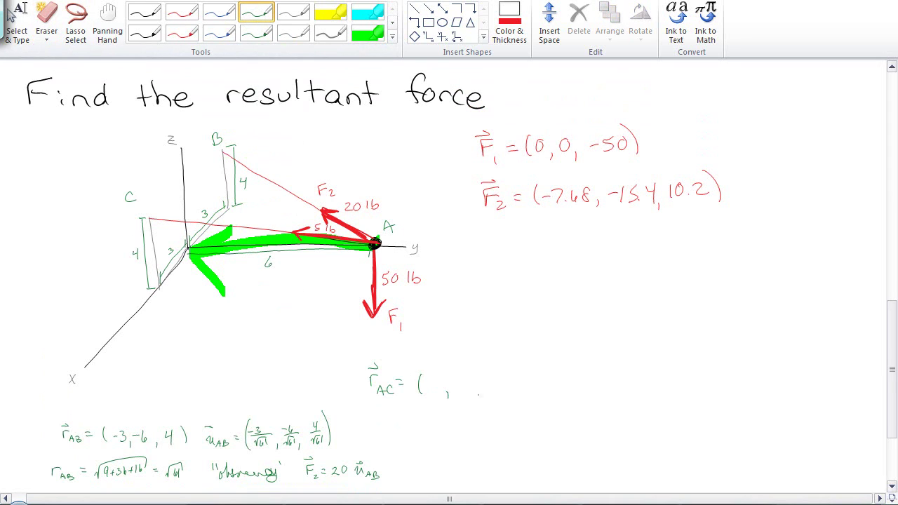
pyautogui.moveTo(516, 371); pyautogui.dragTo(517, 394)
pyautogui.moveTo(466, 378); pyautogui.dragTo(463, 394)
pyautogui.click(368, 33)
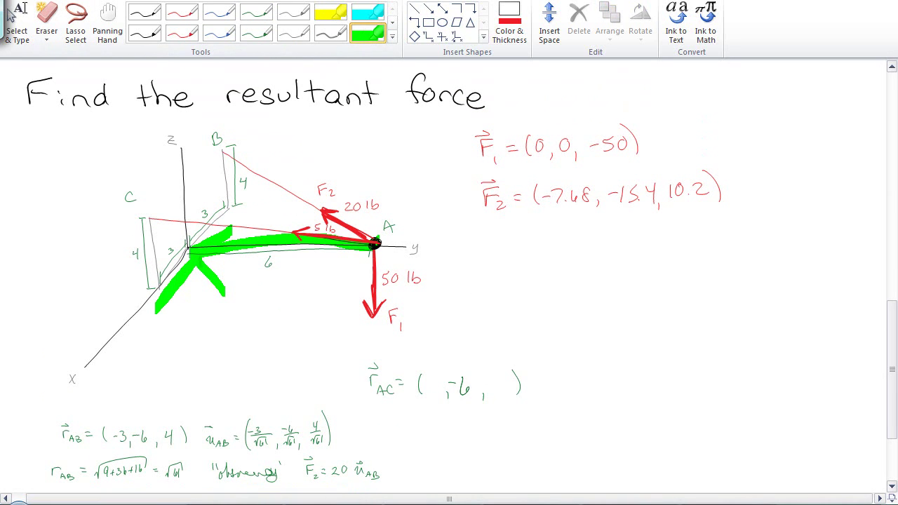
pyautogui.moveTo(196, 266)
pyautogui.mouseDown()
pyautogui.moveTo(153, 315)
pyautogui.moveTo(189, 312)
pyautogui.mouseUp()
pyautogui.moveTo(81, 351)
pyautogui.mouseDown()
pyautogui.moveTo(81, 386)
pyautogui.moveTo(97, 365)
pyautogui.moveTo(99, 390)
pyautogui.moveTo(179, 315)
pyautogui.mouseUp()
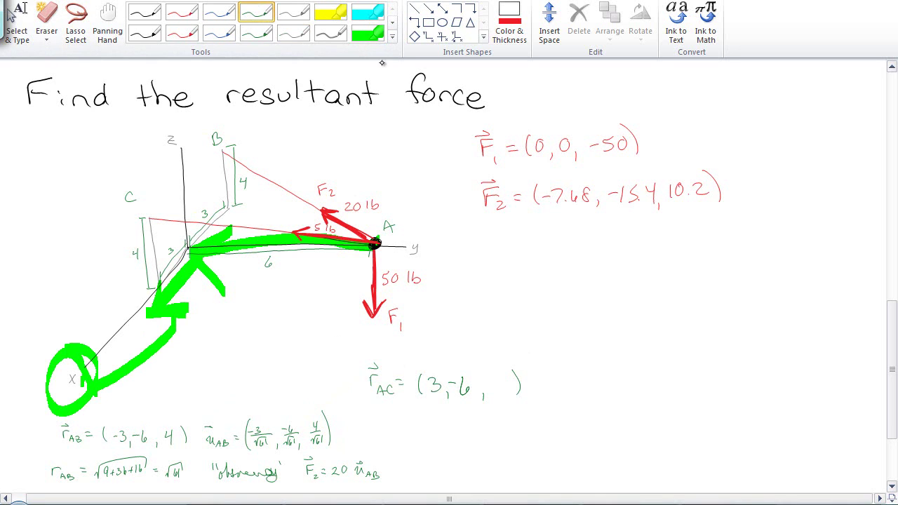
pyautogui.moveTo(150, 300); pyautogui.dragTo(146, 218)
pyautogui.moveTo(135, 254); pyautogui.dragTo(178, 247)
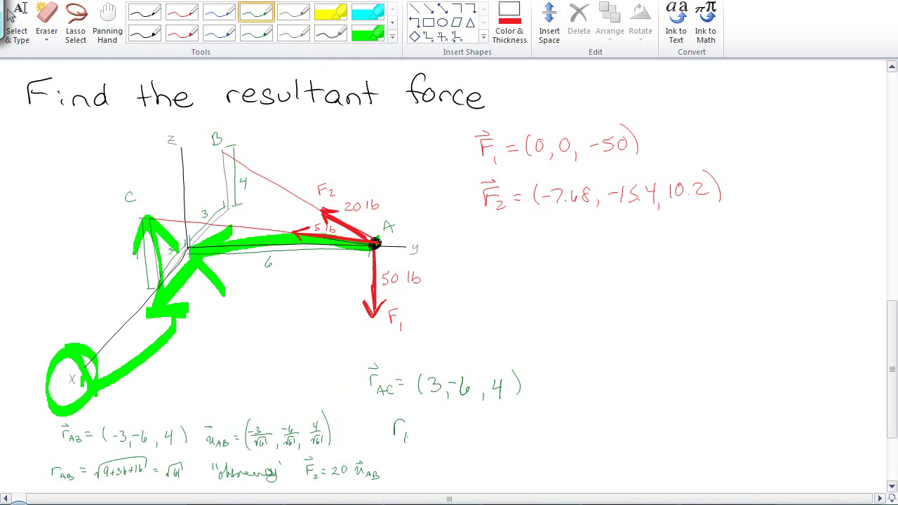
# Step: Write |r_AC| = √61, F3 = 5 u_AC, and begin u_AC = r_AC / r_AC
pyautogui.moveTo(444, 436); pyautogui.dragTo(469, 417)
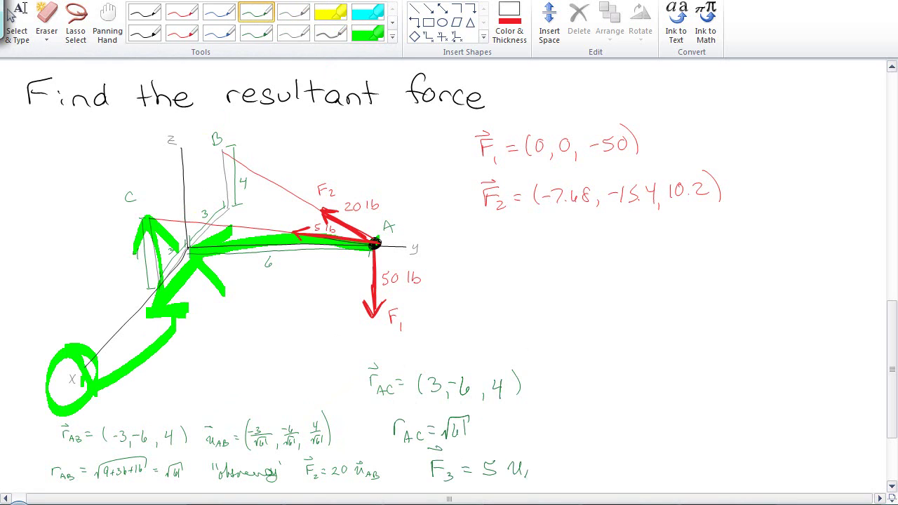
pyautogui.moveTo(513, 458); pyautogui.dragTo(534, 455)
pyautogui.moveTo(577, 393); pyautogui.dragTo(591, 391)
pyautogui.moveTo(591, 404); pyautogui.dragTo(594, 414)
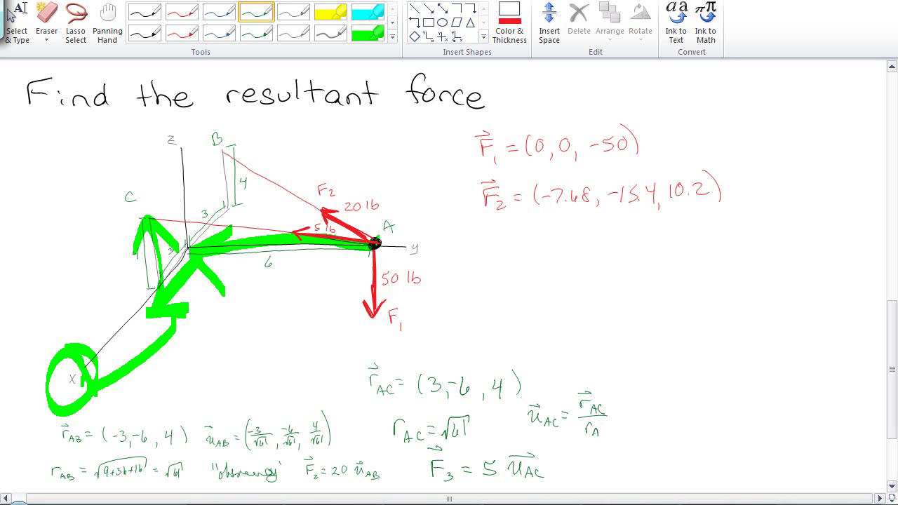
# Step: Evaluate 5*[3,-6,4]/√61 on the TI-89 and get its decimal approximation
pyautogui.hotkey('alt', 'Tab')
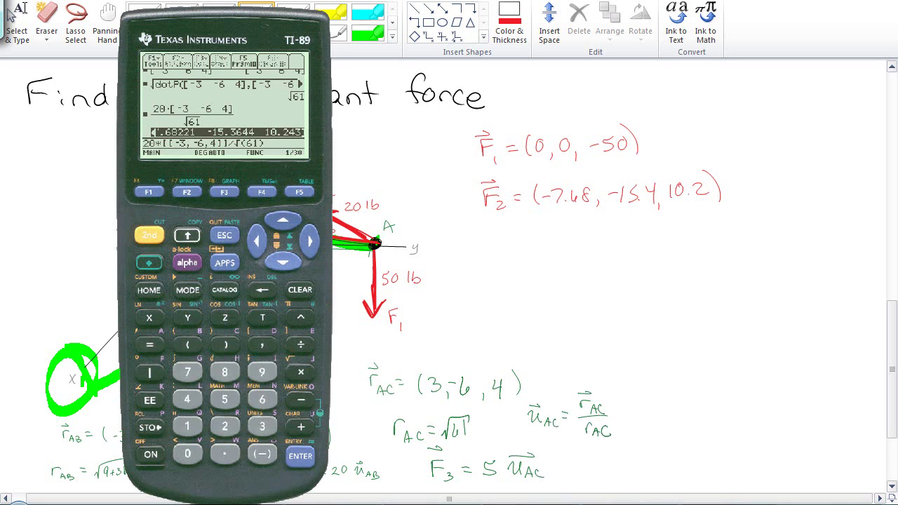
pyautogui.write('[')
pyautogui.press('Down')
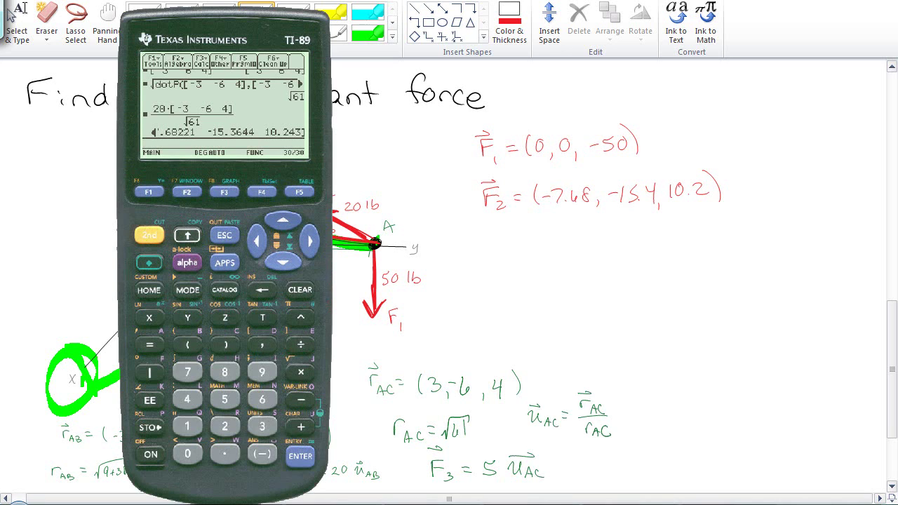
pyautogui.write('5*[3,-6,4')
pyautogui.press('shift')
pyautogui.write(']/')
pyautogui.press('Up')
pyautogui.press('Up')
pyautogui.press('Up')
pyautogui.press('Return')
pyautogui.press('Return')
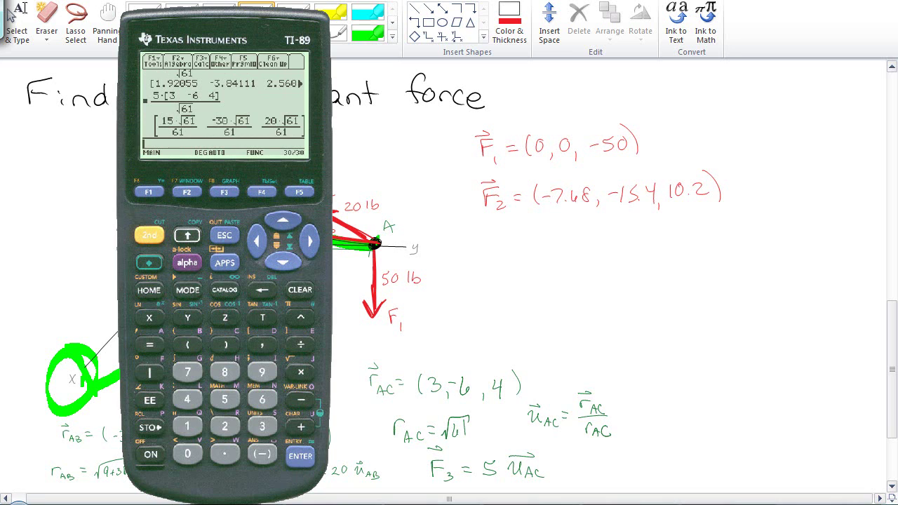
pyautogui.hotkey('ctrl', 'Return')
pyautogui.press('Up')
pyautogui.press('Down')
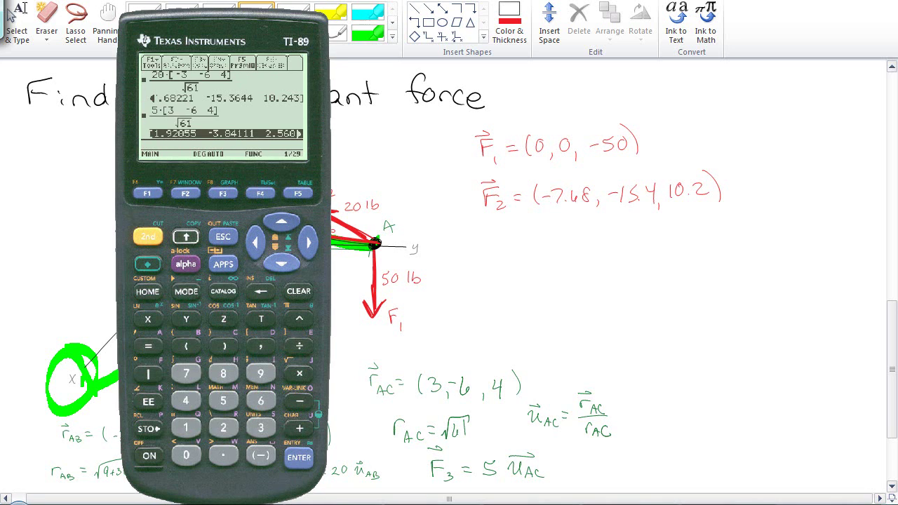
pyautogui.press('Down')
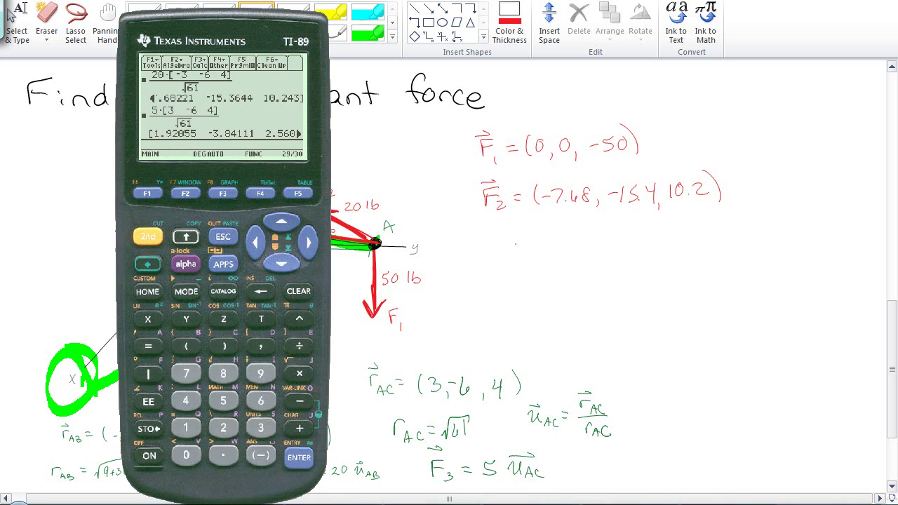
# Step: Write F3 = (1.92, -3.84, 2.5… in red ink in the notes
pyautogui.click(514, 244)
pyautogui.click(182, 12)
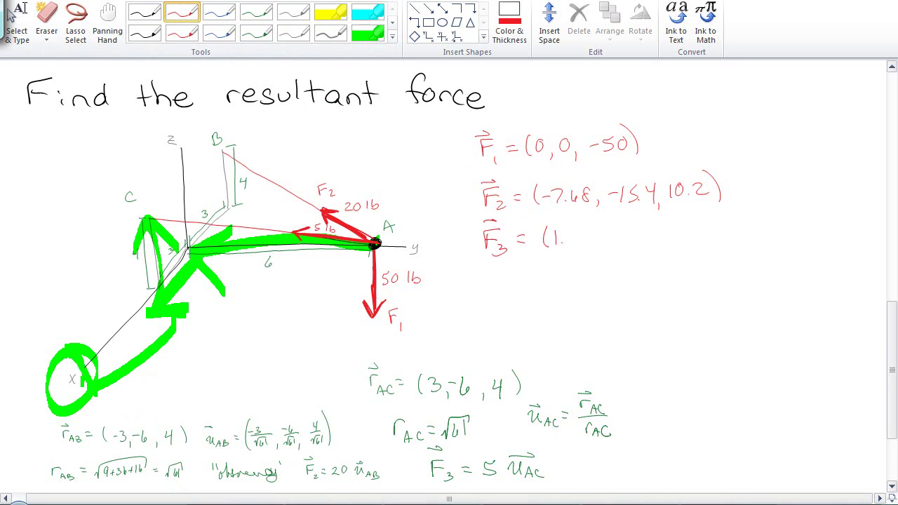
pyautogui.moveTo(585, 231); pyautogui.dragTo(591, 242)
pyautogui.moveTo(596, 239); pyautogui.dragTo(594, 244)
pyautogui.moveTo(646, 228); pyautogui.dragTo(644, 226)
pyautogui.hotkey('alt', 'Tab')
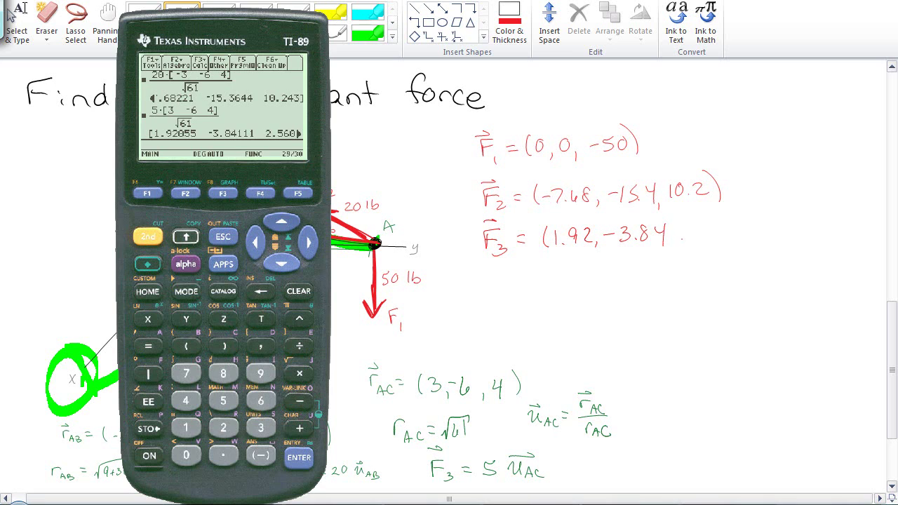
pyautogui.hotkey('alt', 'Tab')
pyautogui.moveTo(671, 237)
pyautogui.mouseDown()
pyautogui.moveTo(668, 247)
pyautogui.moveTo(689, 240)
pyautogui.mouseUp()
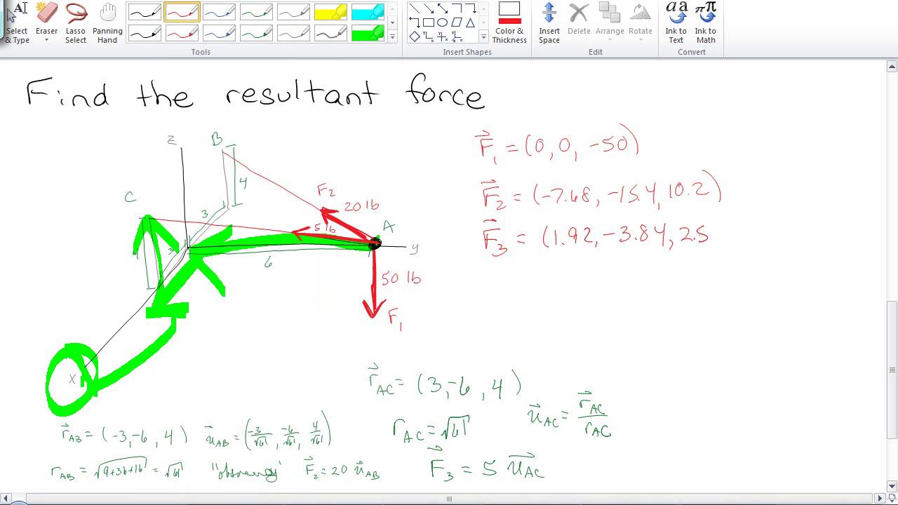
# Step: Rule a red line under F1–F3 and write F_R beneath it
pyautogui.moveTo(450, 269); pyautogui.dragTo(738, 257)
pyautogui.moveTo(485, 285); pyautogui.dragTo(485, 302)
pyautogui.moveTo(484, 285); pyautogui.dragTo(495, 284)
pyautogui.moveTo(485, 292); pyautogui.dragTo(499, 292)
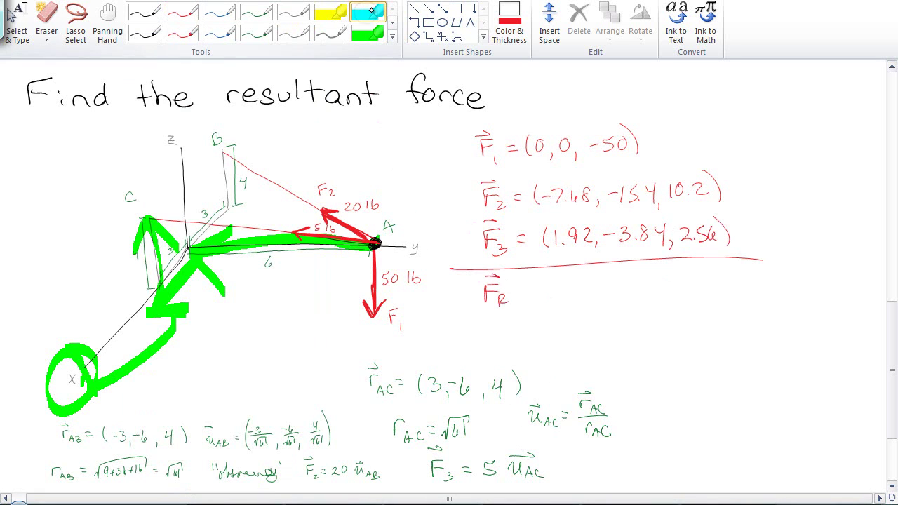
# Step: Erase the green scribbles and sketch a green highlighter resultant arrow from A
pyautogui.click(46, 21)
pyautogui.moveTo(158, 345)
pyautogui.mouseDown()
pyautogui.moveTo(166, 318)
pyautogui.moveTo(226, 284)
pyautogui.mouseUp()
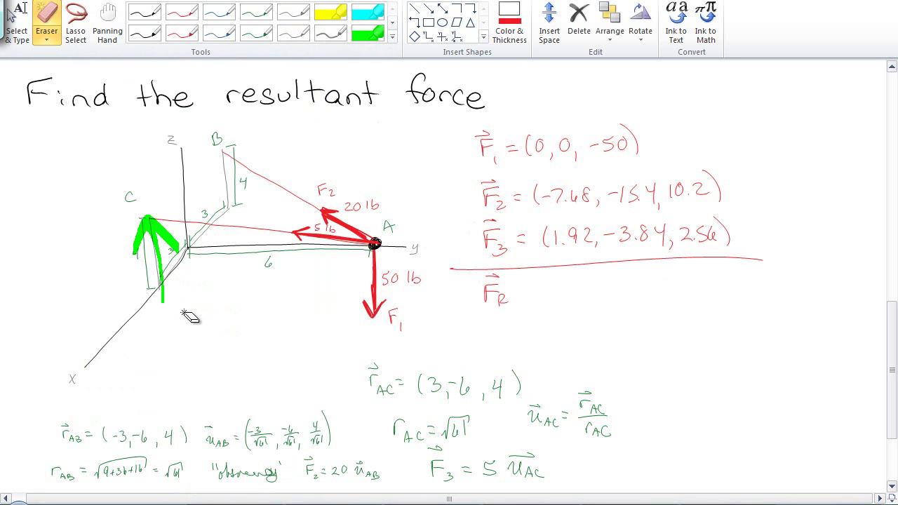
pyautogui.moveTo(192, 316); pyautogui.dragTo(181, 297)
pyautogui.click(367, 12)
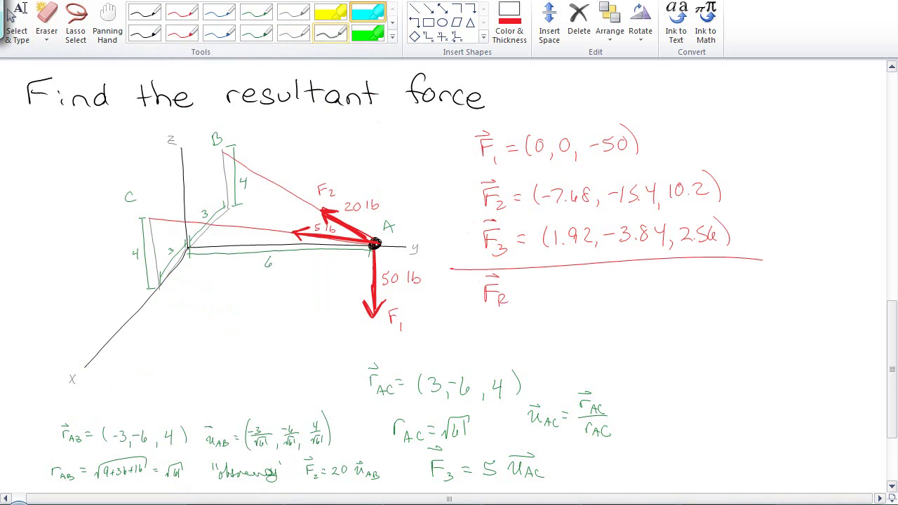
pyautogui.click(368, 33)
pyautogui.moveTo(375, 242)
pyautogui.mouseDown()
pyautogui.moveTo(345, 316)
pyautogui.moveTo(307, 336)
pyautogui.moveTo(343, 361)
pyautogui.mouseUp()
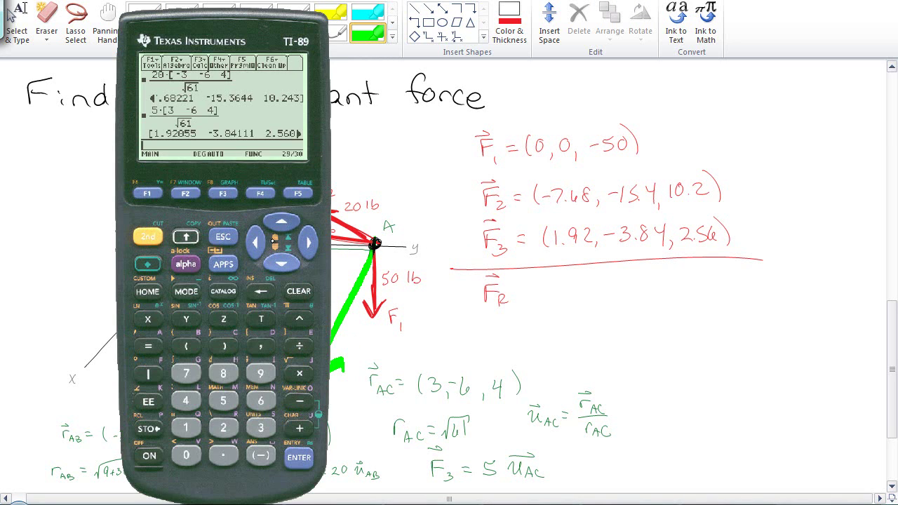
# Step: Enter [0,0,-50]+ on the TI-89 as the start of the force sum
pyautogui.click(147, 236)
pyautogui.click(260, 346)
pyautogui.click(186, 454)
pyautogui.click(260, 346)
pyautogui.click(186, 455)
pyautogui.click(260, 346)
pyautogui.click(223, 399)
pyautogui.click(186, 455)
pyautogui.click(255, 242)
pyautogui.click(255, 242)
pyautogui.click(260, 454)
pyautogui.click(308, 244)
pyautogui.click(309, 244)
pyautogui.click(147, 237)
pyautogui.click(299, 345)
pyautogui.click(299, 427)
# Step: Add the F2 and F3 results from history and evaluate the sum
pyautogui.click(281, 221)
pyautogui.click(281, 221)
pyautogui.click(282, 221)
pyautogui.click(299, 457)
pyautogui.click(298, 428)
pyautogui.click(282, 221)
pyautogui.click(299, 457)
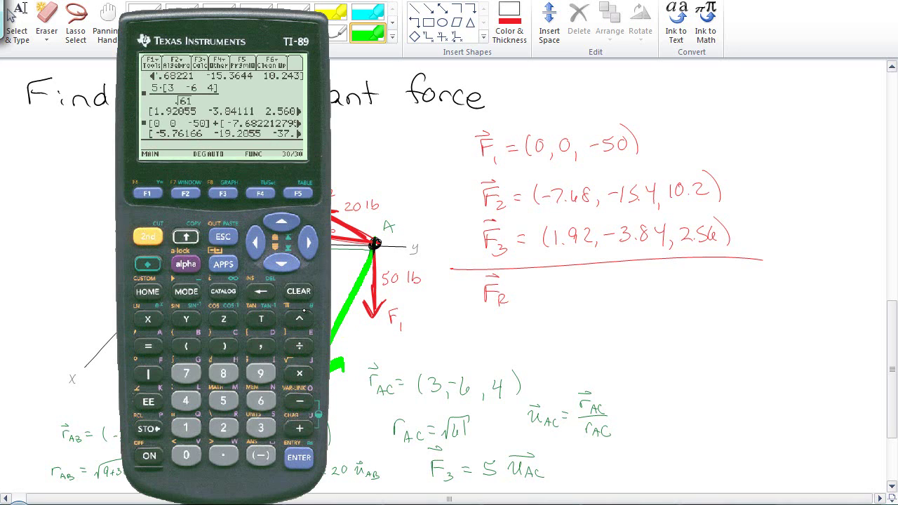
# Step: In red ink, write the first F_R components -5.76 and -19.2
pyautogui.click(541, 314)
pyautogui.click(182, 14)
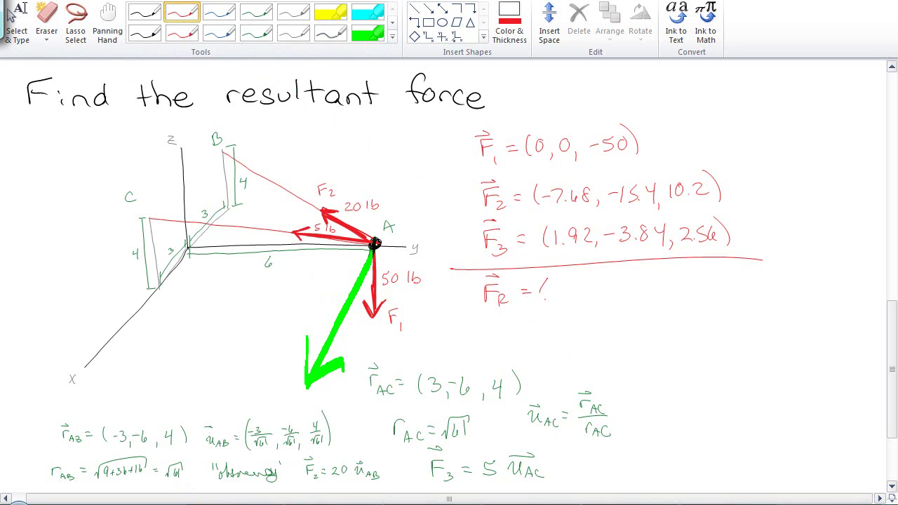
pyautogui.moveTo(569, 281); pyautogui.dragTo(561, 294)
pyautogui.click(575, 291)
pyautogui.hotkey('alt', 'Tab')
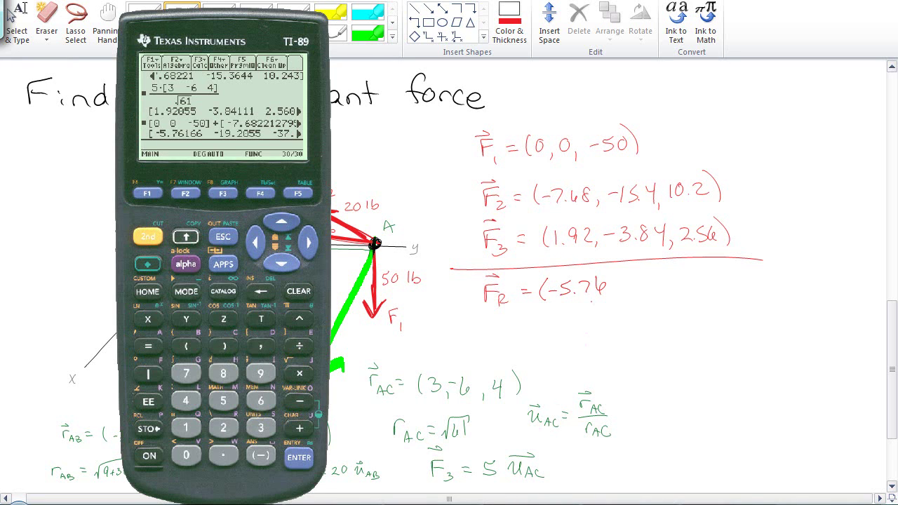
pyautogui.moveTo(600, 293); pyautogui.dragTo(604, 301)
pyautogui.moveTo(612, 289); pyautogui.dragTo(610, 300)
pyautogui.moveTo(660, 277); pyautogui.dragTo(676, 303)
# Step: Read the z component and finish F_R with -37.2
pyautogui.hotkey('alt', 'Tab')
pyautogui.click(274, 223)
pyautogui.click(303, 243)
pyautogui.hotkey('alt', 'Tab')
pyautogui.moveTo(700, 282); pyautogui.dragTo(712, 289)
pyautogui.moveTo(724, 278); pyautogui.dragTo(751, 287)
pyautogui.moveTo(754, 265); pyautogui.dragTo(758, 295)
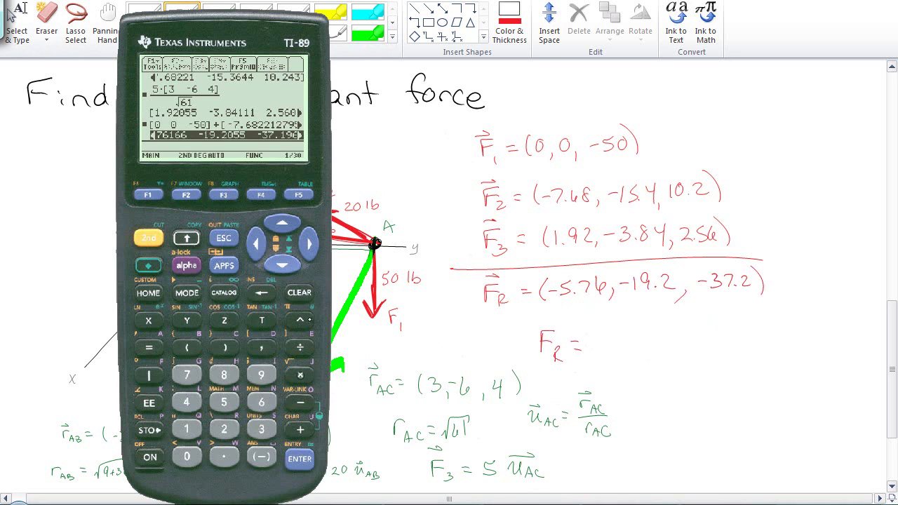
# Step: Compute √(dotP(F_R, F_R)) on the TI-89 for the resultant magnitude
pyautogui.click(281, 266)
pyautogui.click(148, 239)
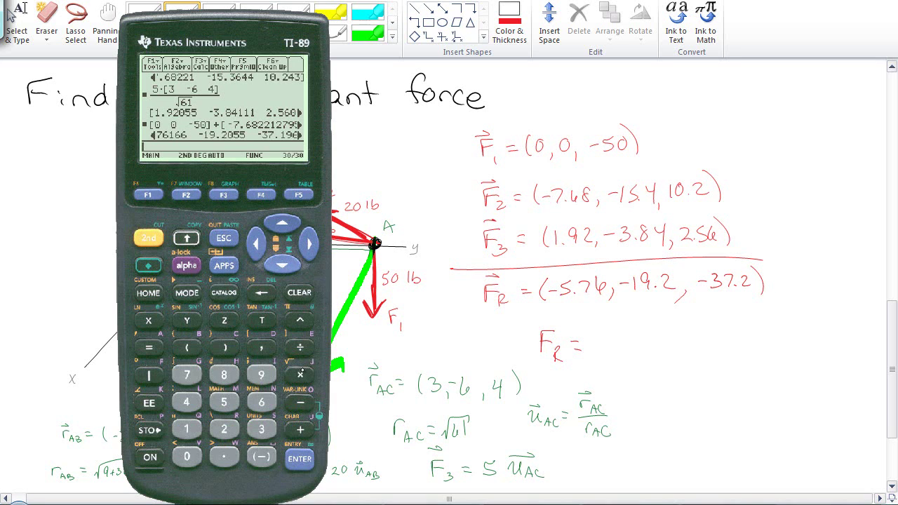
pyautogui.click(300, 375)
pyautogui.click(223, 293)
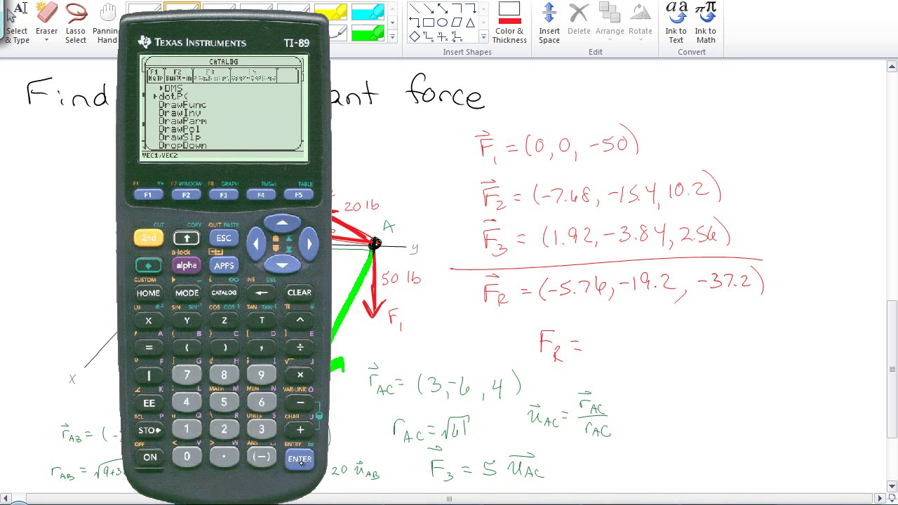
pyautogui.click(299, 459)
pyautogui.click(280, 223)
pyautogui.press('Return')
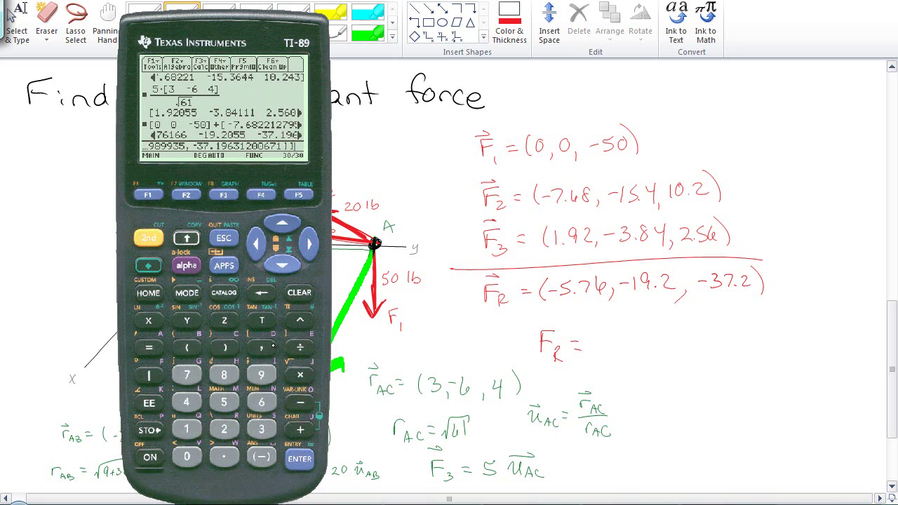
pyautogui.write(',')
pyautogui.click(281, 223)
pyautogui.press('Return')
pyautogui.write('))')
pyautogui.press('Return')
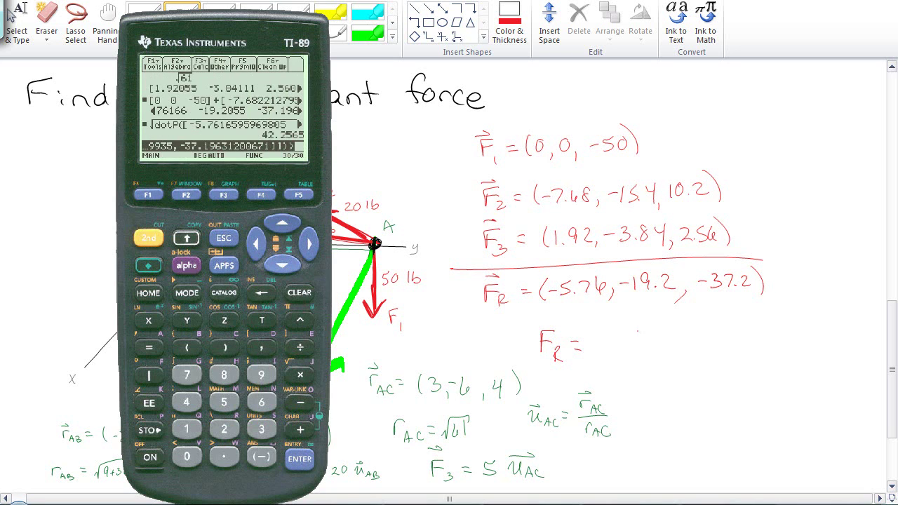
# Step: Write 42.3 lb after F_R = and box the answer
pyautogui.moveTo(601, 333); pyautogui.dragTo(604, 348)
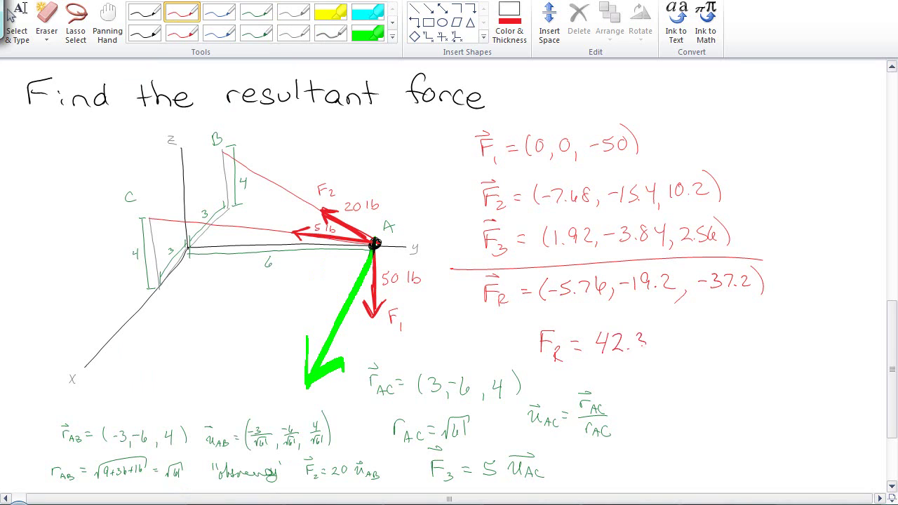
pyautogui.moveTo(684, 328); pyautogui.dragTo(693, 344)
pyautogui.moveTo(709, 310)
pyautogui.mouseDown()
pyautogui.moveTo(515, 321)
pyautogui.moveTo(729, 301)
pyautogui.mouseUp()
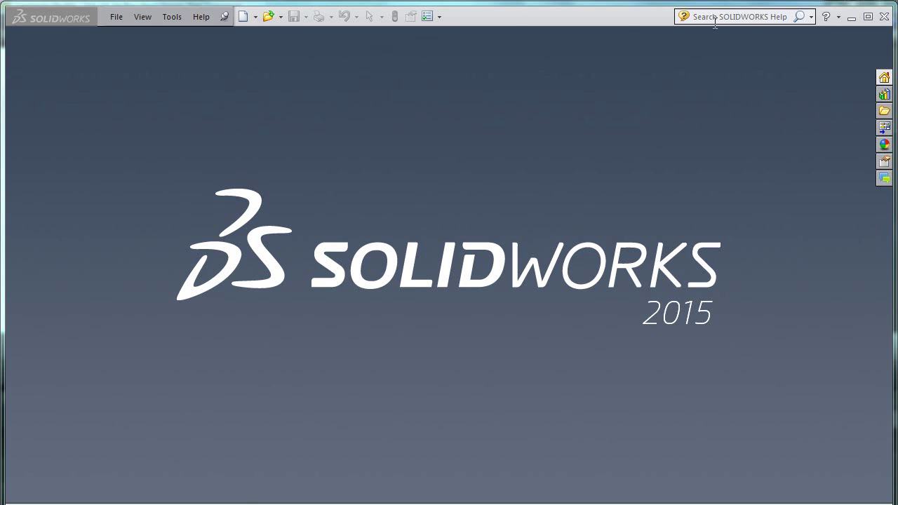
# Step: Create a new Part document and set its document units to IPS (inch, pound, second)
pyautogui.click(243, 17)
pyautogui.click(494, 458)
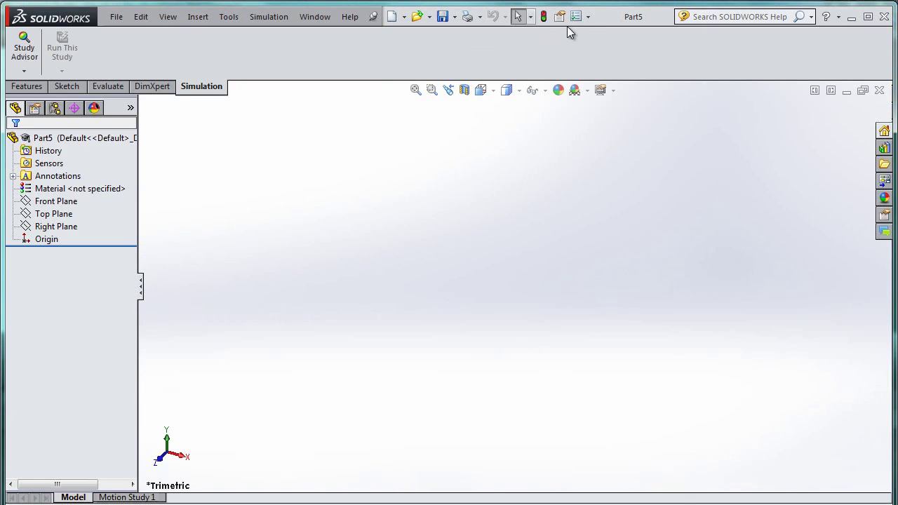
pyautogui.click(587, 16)
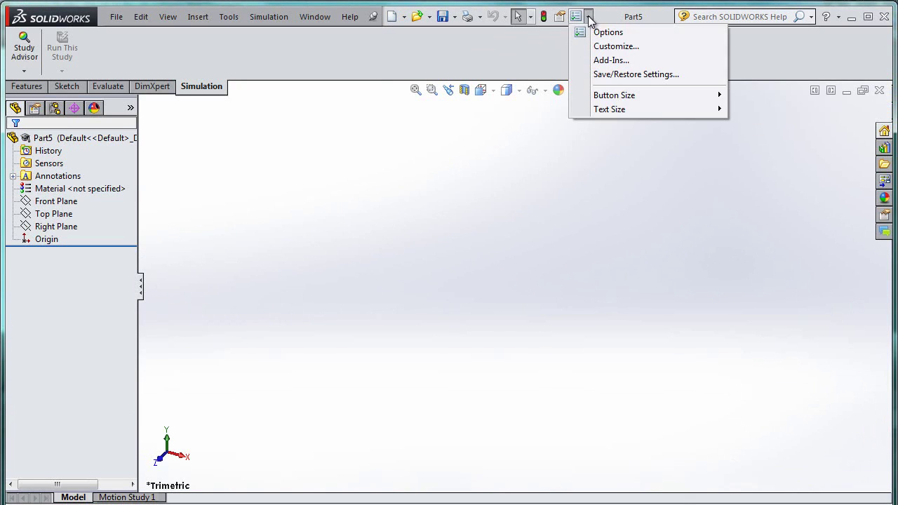
pyautogui.click(603, 30)
pyautogui.click(296, 47)
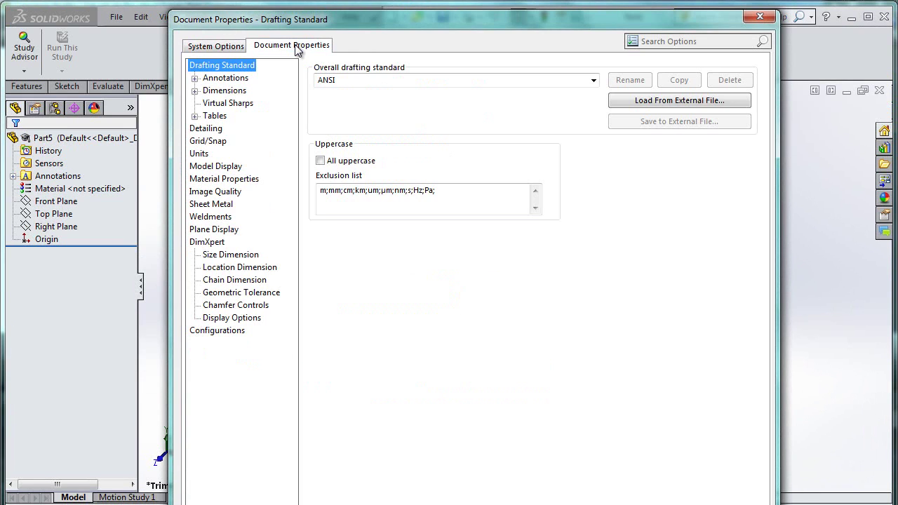
pyautogui.click(199, 154)
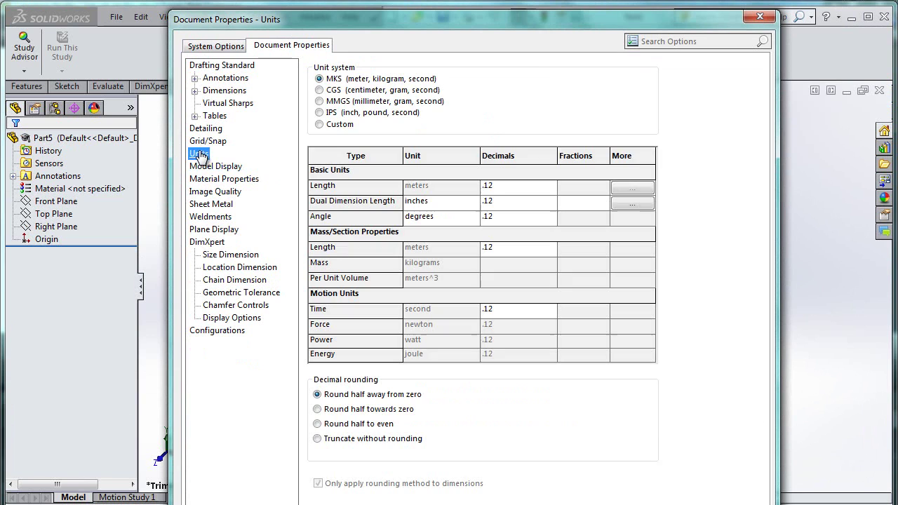
pyautogui.click(376, 114)
pyautogui.press('Return')
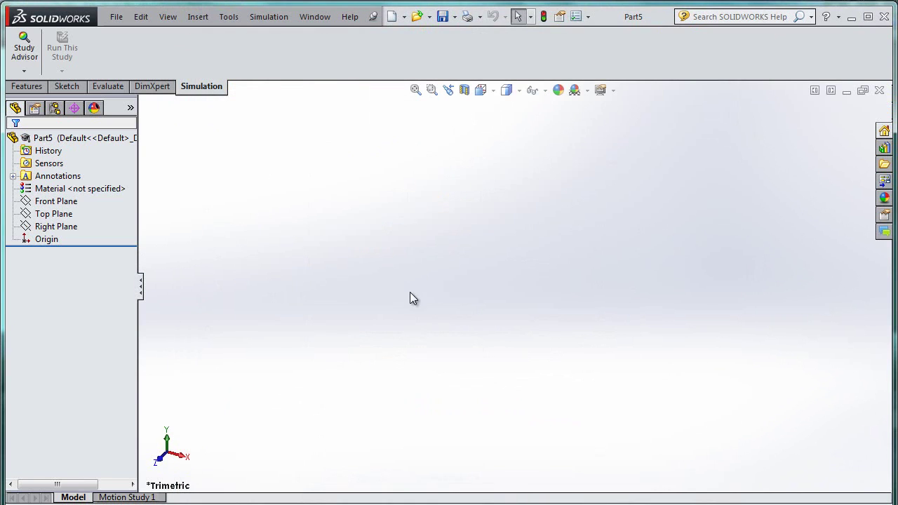
pyautogui.click(41, 215)
pyautogui.click(55, 201)
# Step: Sketch a corner rectangle from the origin on the Top Plane
pyautogui.click(52, 215)
pyautogui.rightClick(52, 218)
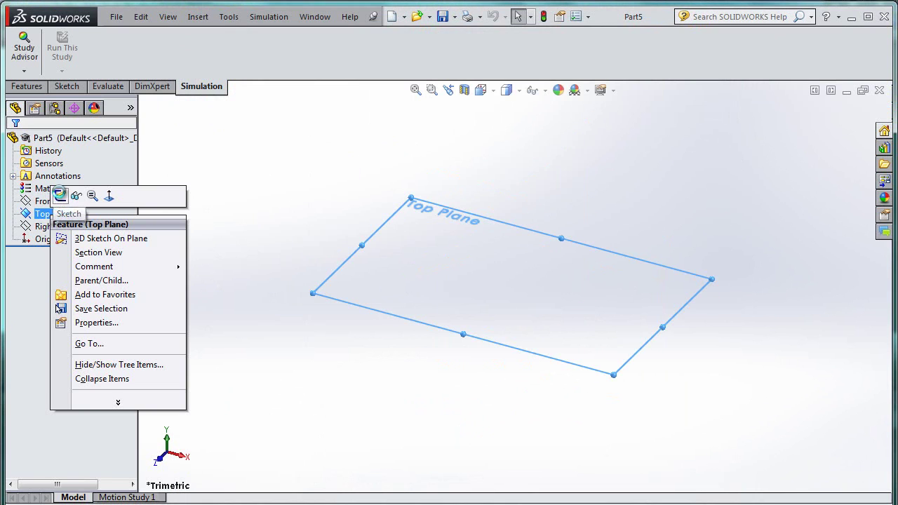
pyautogui.click(57, 195)
pyautogui.click(99, 52)
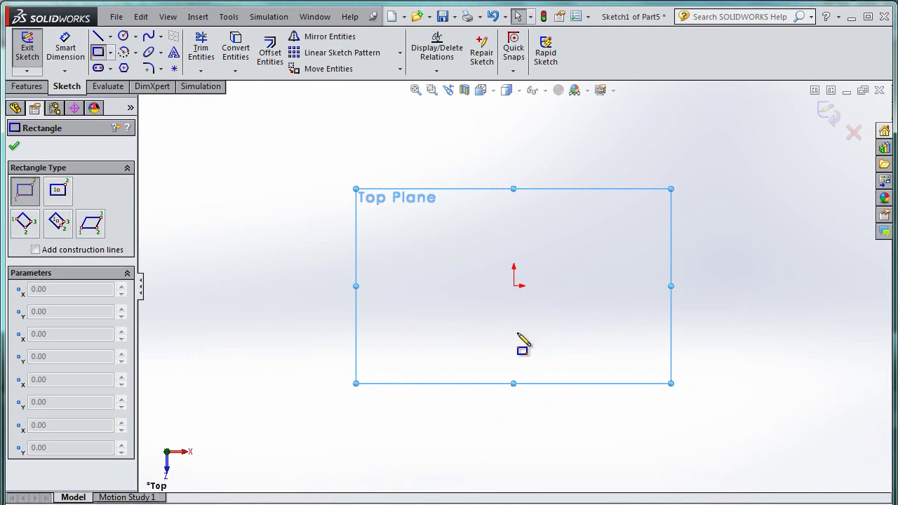
pyautogui.moveTo(513, 286); pyautogui.dragTo(598, 208)
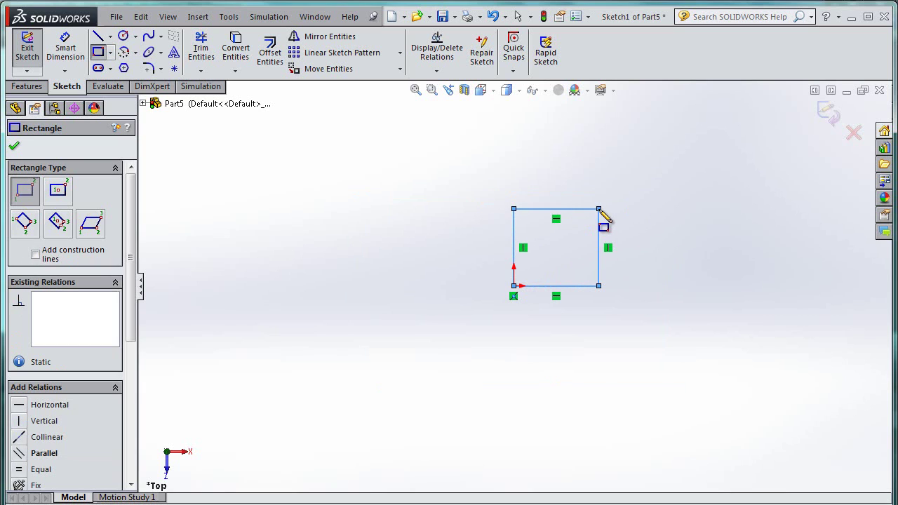
# Step: Dimension the rectangle's height and width to 10 in, making a square
pyautogui.click(65, 49)
pyautogui.click(514, 242)
pyautogui.click(491, 253)
pyautogui.write('10')
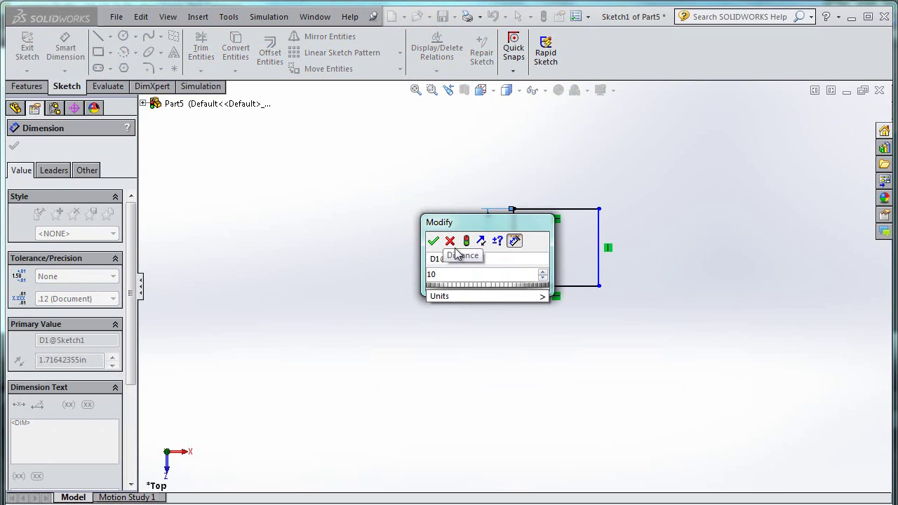
pyautogui.click(434, 242)
pyautogui.click(565, 209)
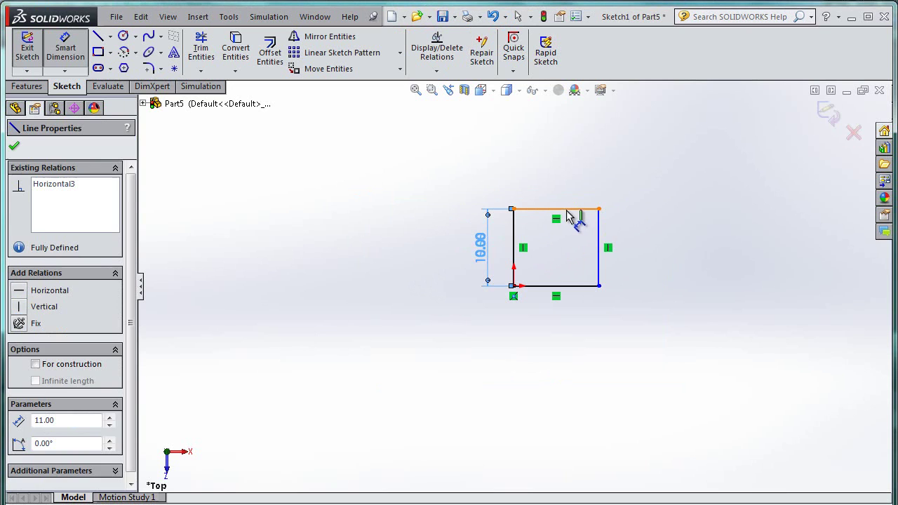
pyautogui.click(556, 185)
pyautogui.write('10')
pyautogui.press('Return')
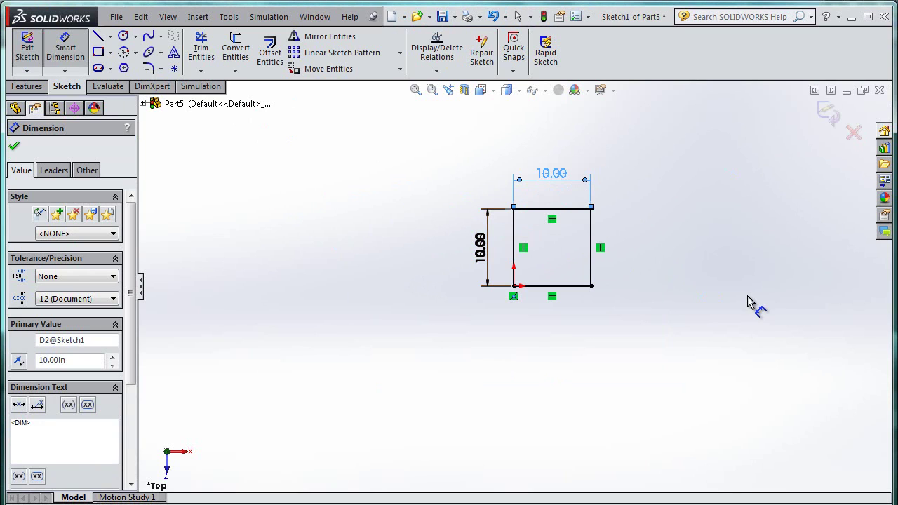
# Step: Exit the sketch and extrude Sketch1 10 in into a cube
pyautogui.click(828, 112)
pyautogui.click(26, 86)
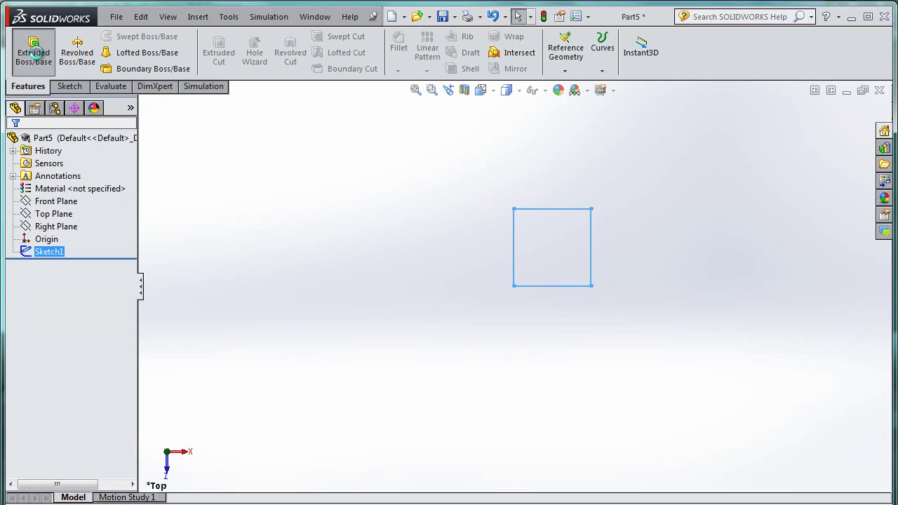
pyautogui.click(34, 53)
pyautogui.press('BackSpace')
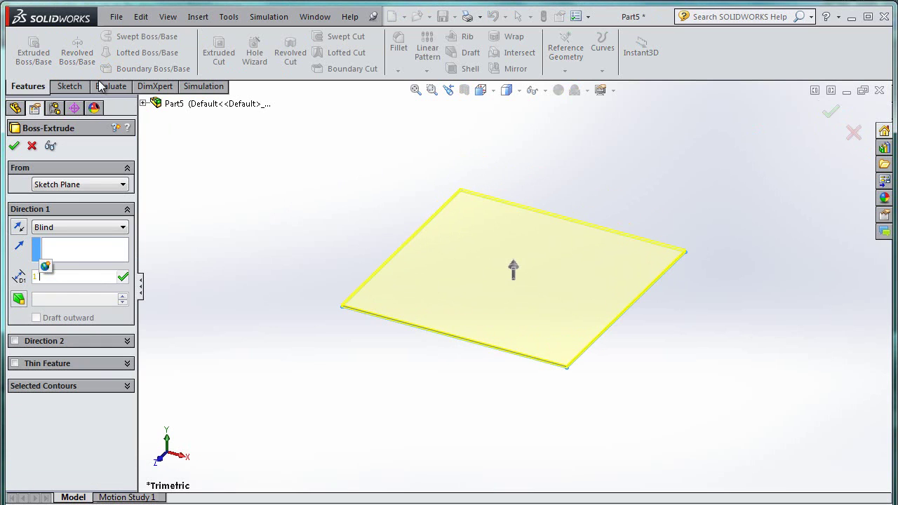
pyautogui.write('10')
pyautogui.press('Return')
pyautogui.click(14, 146)
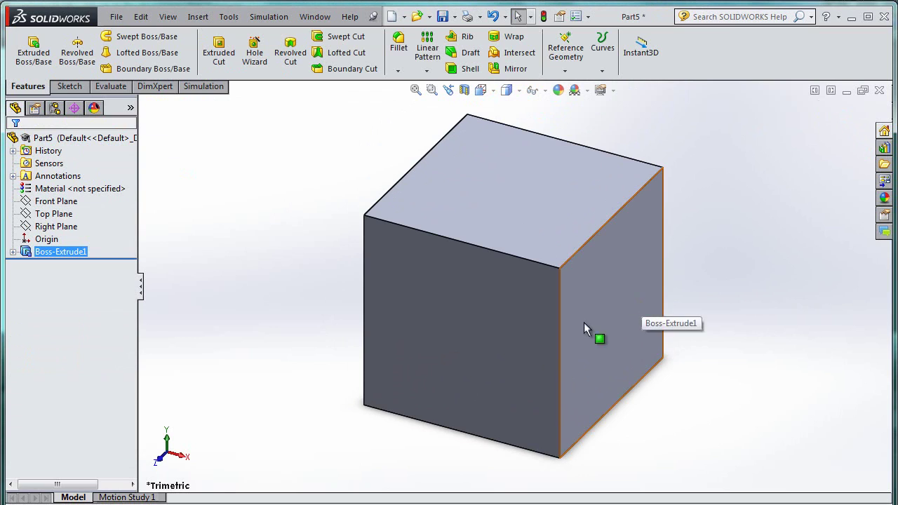
# Step: Add a reference point at the centre of the cube's front face and name it ForcePoint
pyautogui.rightClick(490, 332)
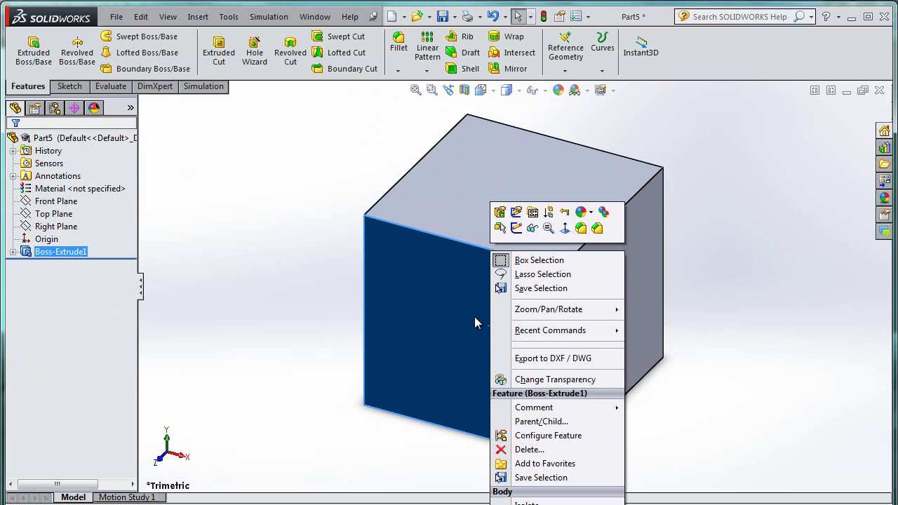
pyautogui.click(474, 323)
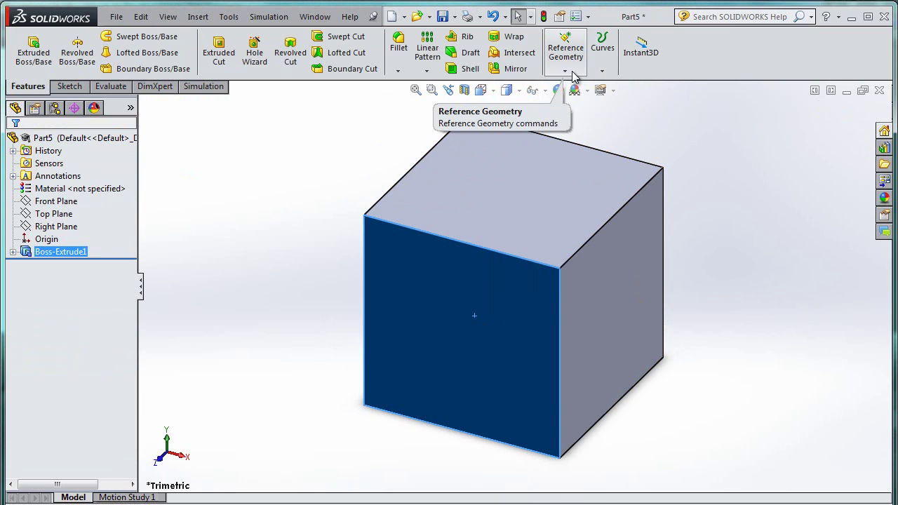
pyautogui.click(567, 72)
pyautogui.click(597, 125)
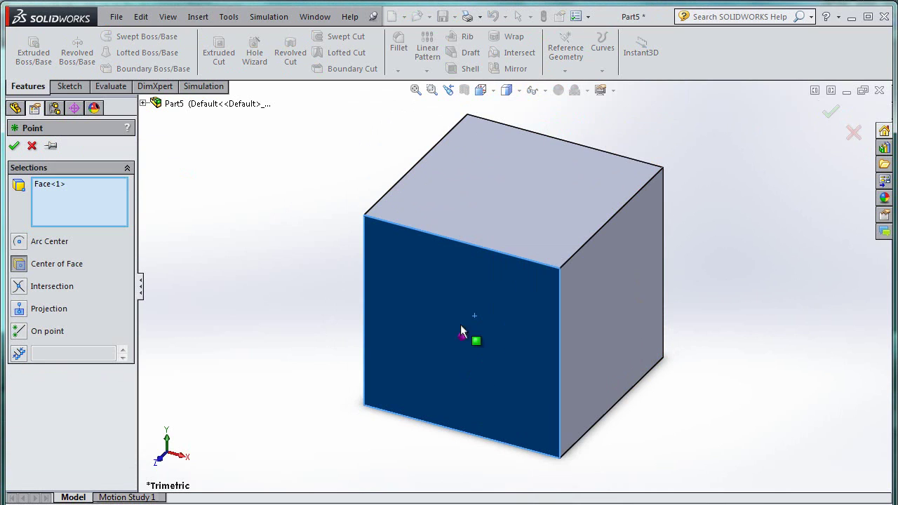
pyautogui.click(420, 290)
pyautogui.click(419, 291)
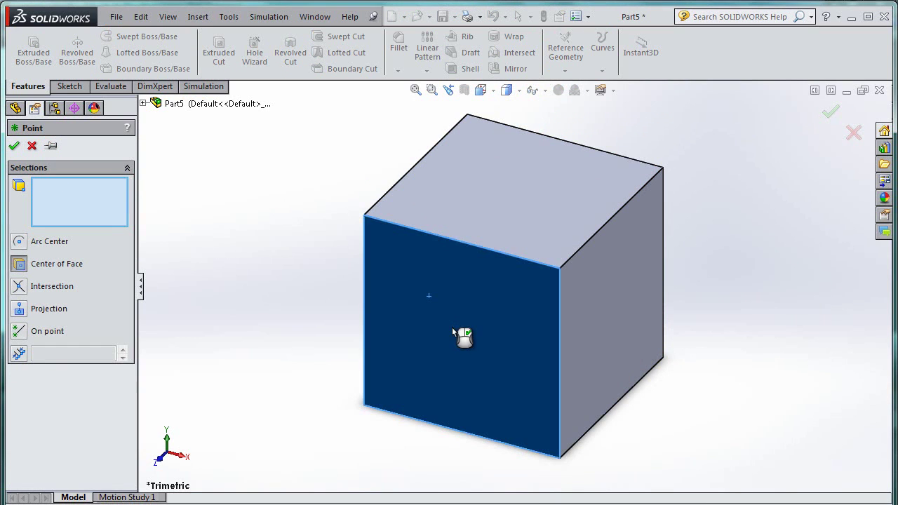
pyautogui.click(14, 146)
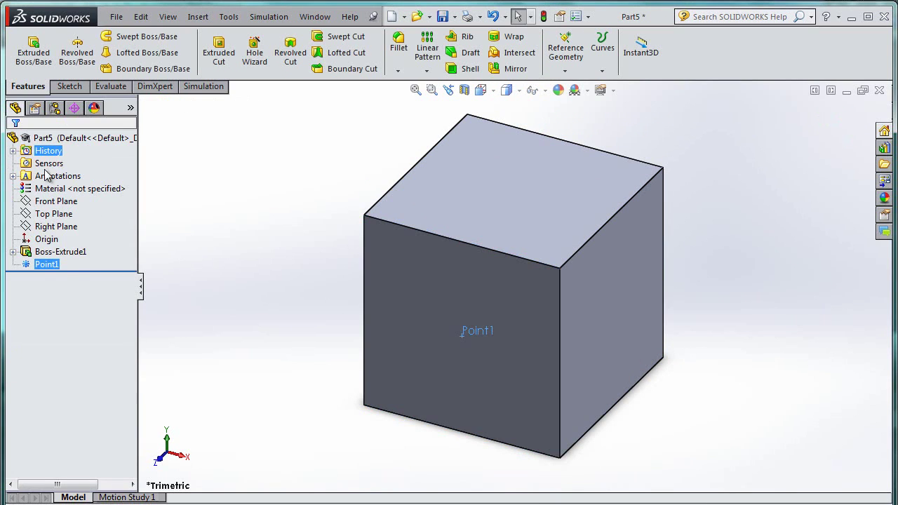
pyautogui.click(48, 266)
pyautogui.write('ForcePoint')
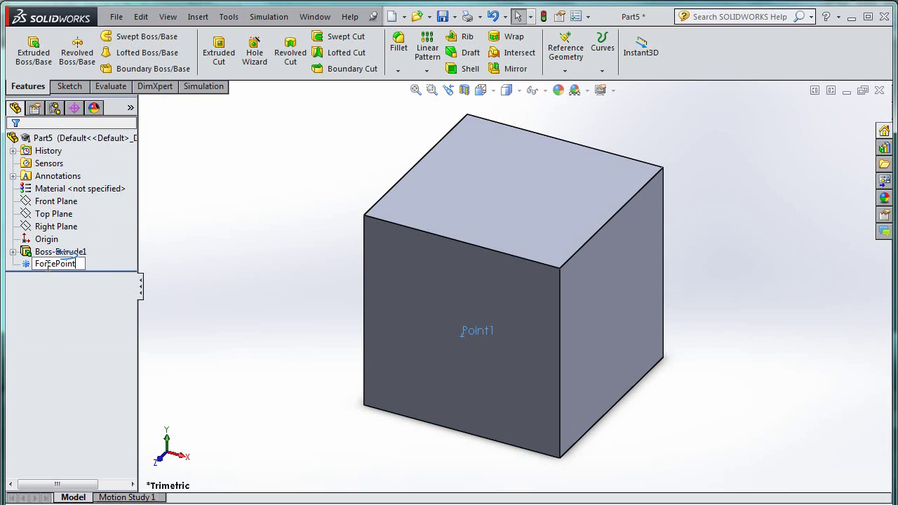
pyautogui.press('Return')
# Step: Turn the view Normal To the cube's front face so ForcePoint faces the screen
pyautogui.rightClick(443, 251)
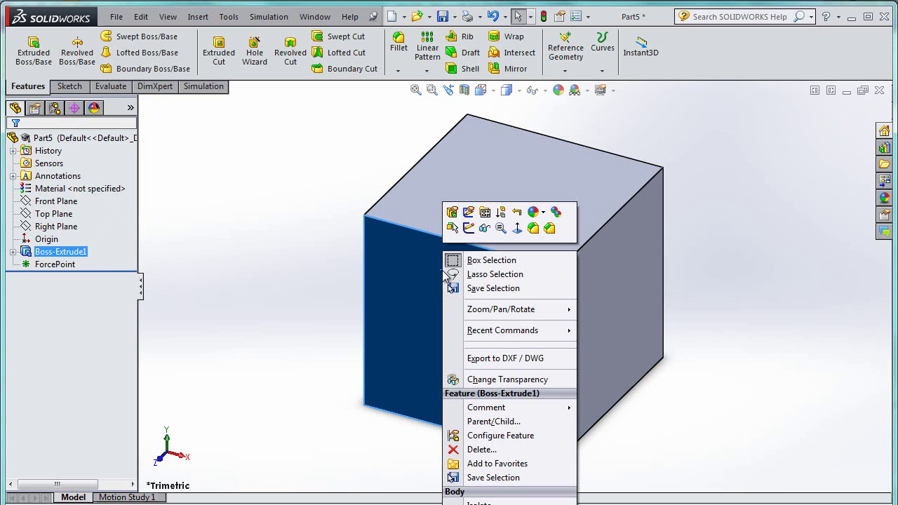
pyautogui.click(519, 225)
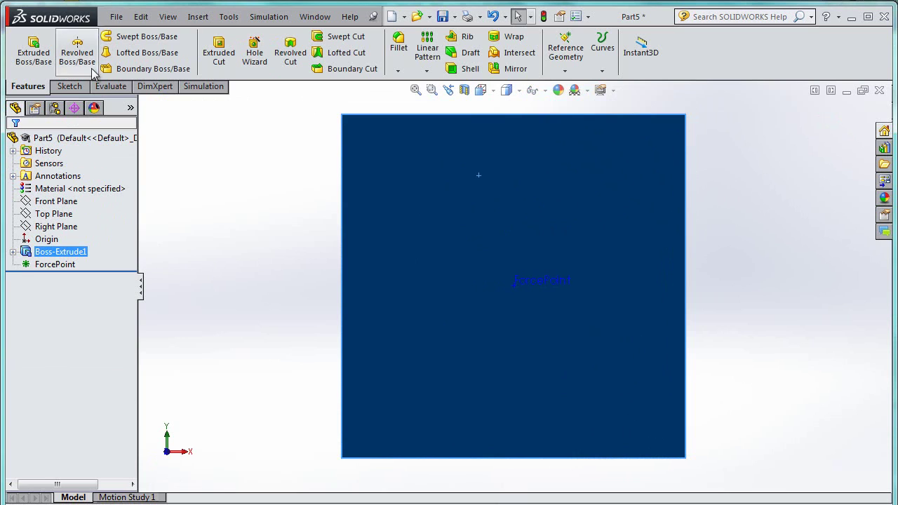
pyautogui.click(540, 281)
pyautogui.rightClick(542, 281)
pyautogui.rightClick(431, 224)
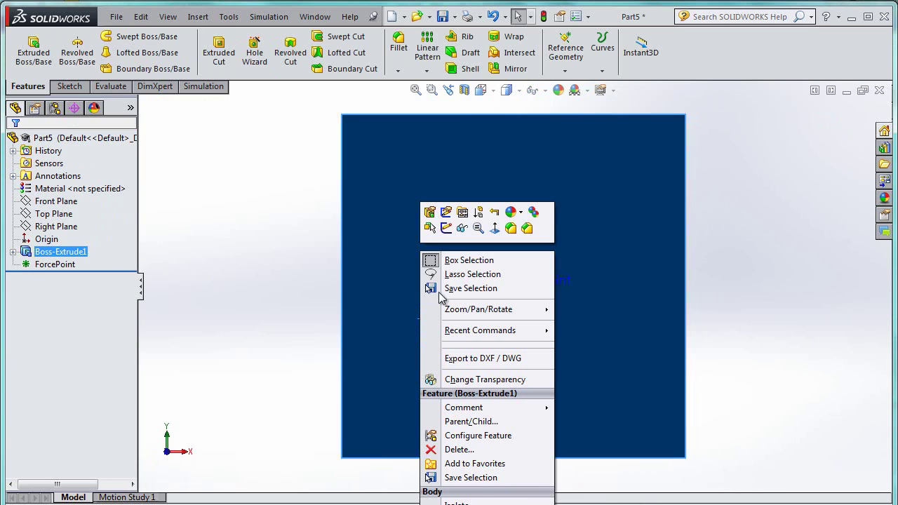
# Step: On the front face, sketch a vertical line running down from ForcePoint
pyautogui.click(443, 226)
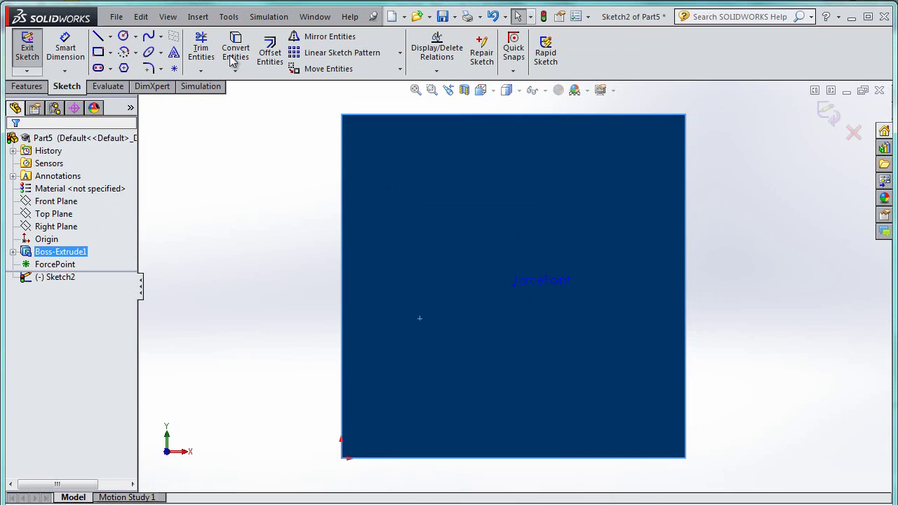
pyautogui.click(98, 36)
pyautogui.click(514, 285)
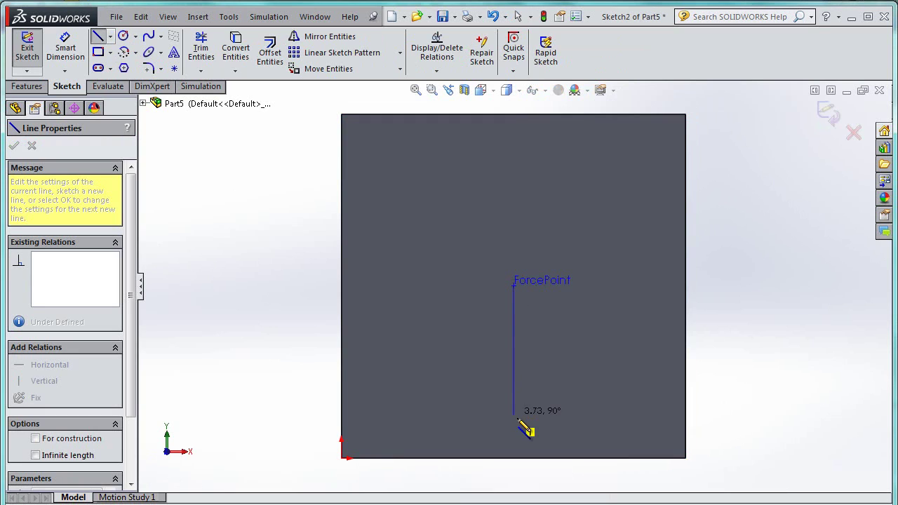
pyautogui.click(514, 419)
pyautogui.press('Escape')
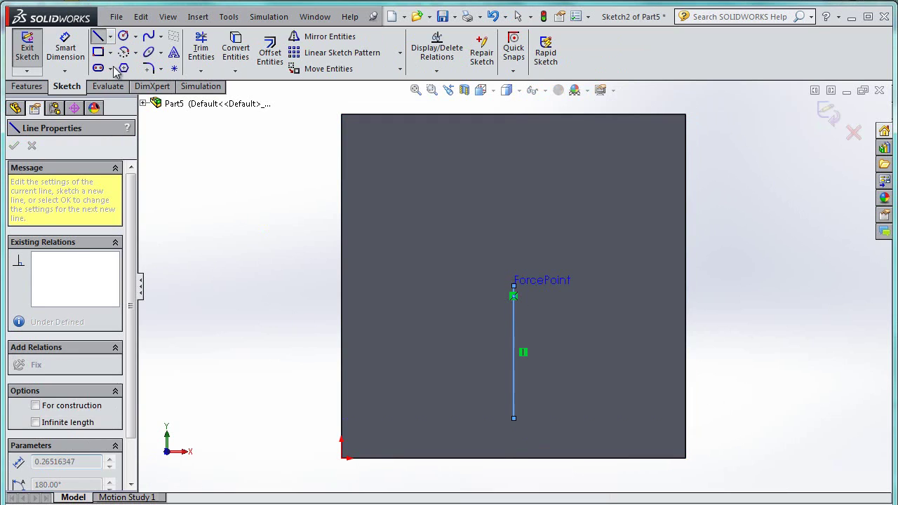
# Step: Dimension the vertical line to 5 in, then correct its length to 4 in
pyautogui.moveTo(518, 383); pyautogui.dragTo(521, 344, button='right')
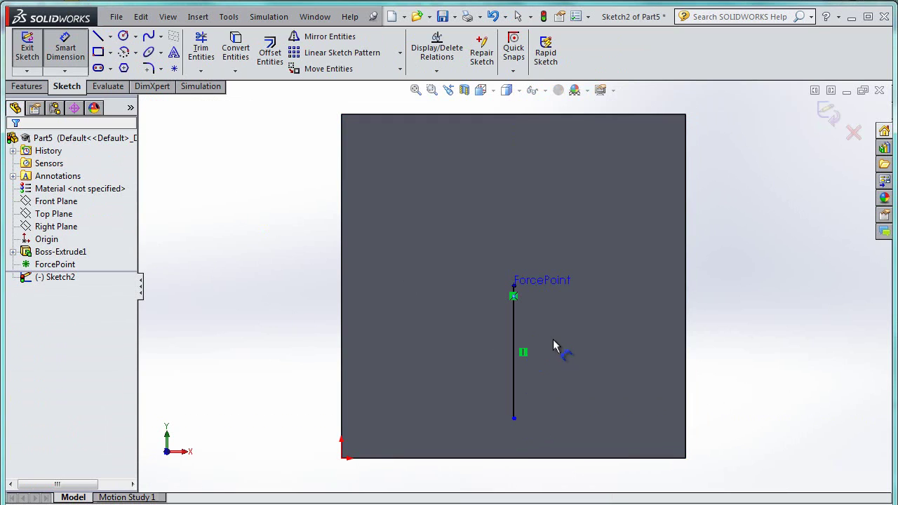
pyautogui.click(523, 344)
pyautogui.click(551, 348)
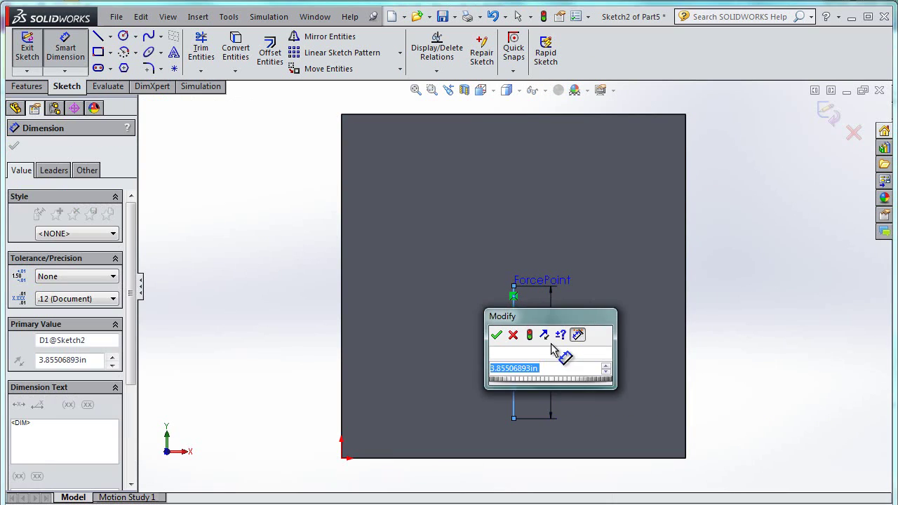
pyautogui.write('5')
pyautogui.press('Return')
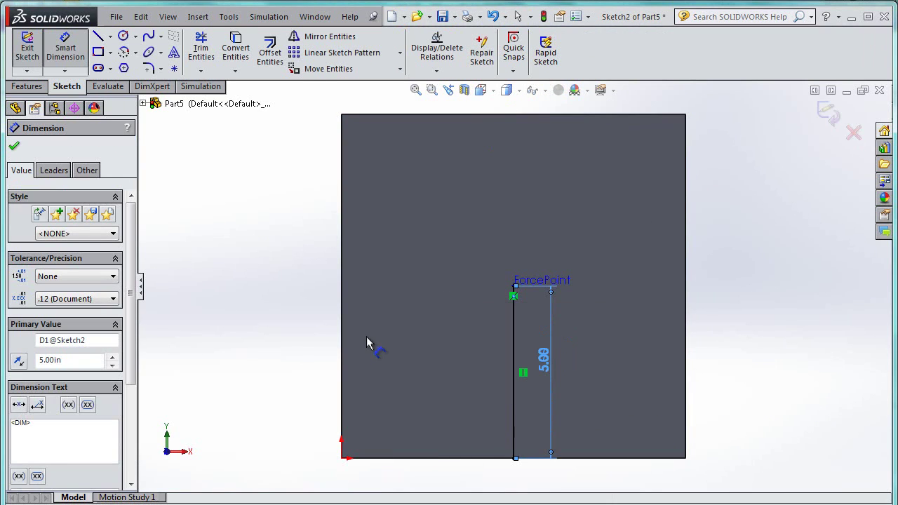
pyautogui.doubleClick(543, 361)
pyautogui.write('4')
pyautogui.press('Return')
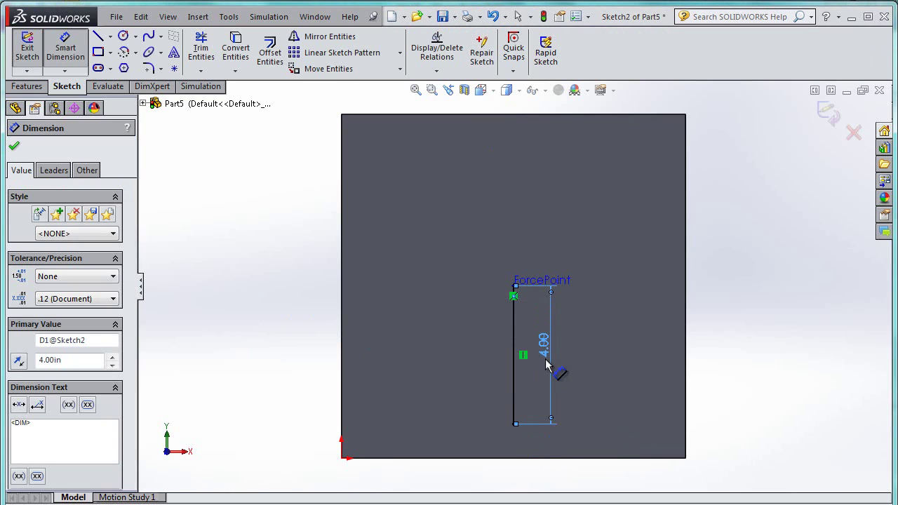
# Step: Exit the sketch and rename it '50 lb Line'
pyautogui.click(27, 43)
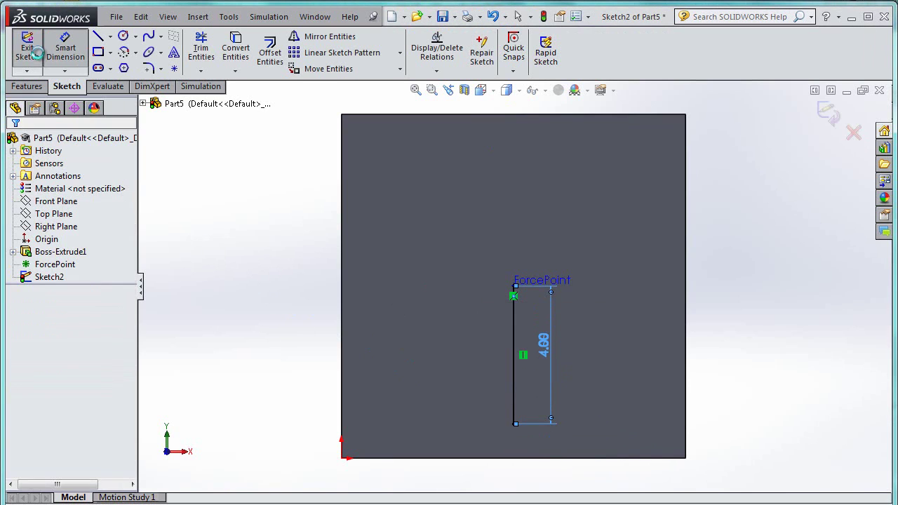
pyautogui.click(54, 278)
pyautogui.write('50')
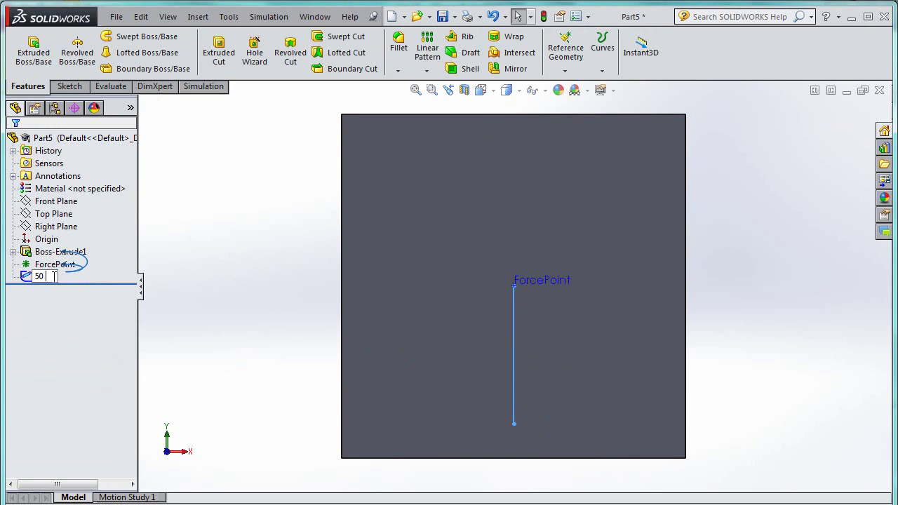
pyautogui.write(' lb Line')
pyautogui.press('Return')
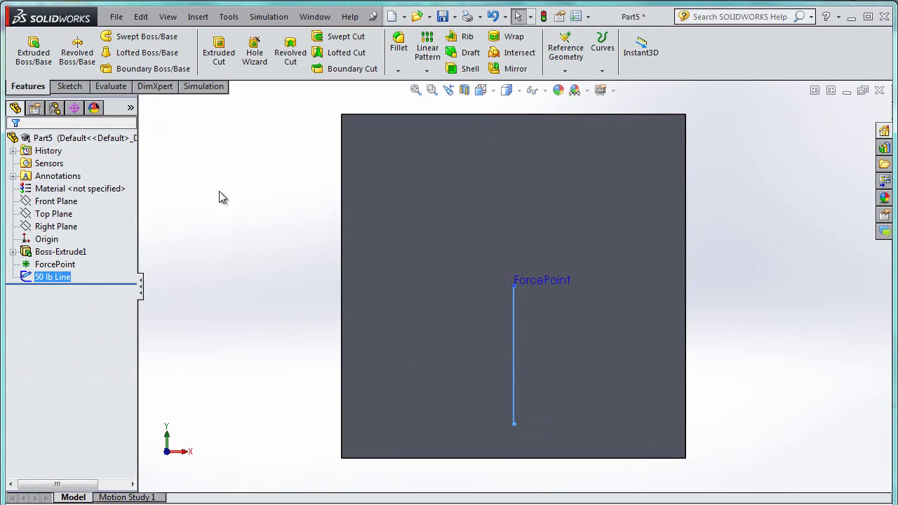
pyautogui.rightClick(64, 277)
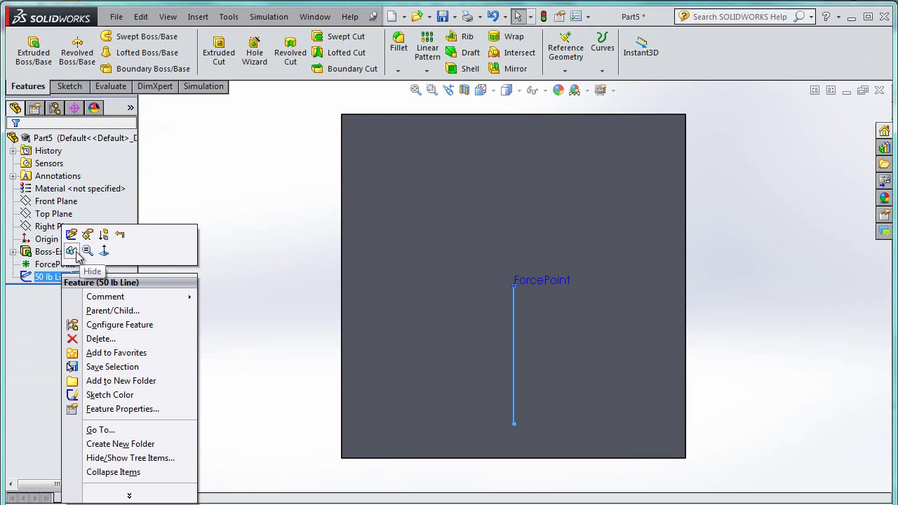
# Step: Hide the 50 lb Line sketch, then ink a grey box over the diagram from B to point A
pyautogui.click(72, 251)
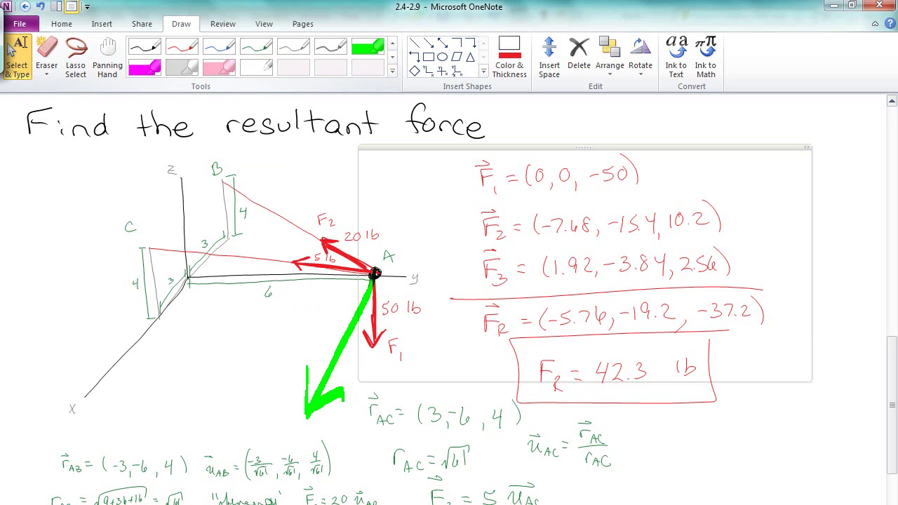
pyautogui.click(330, 47)
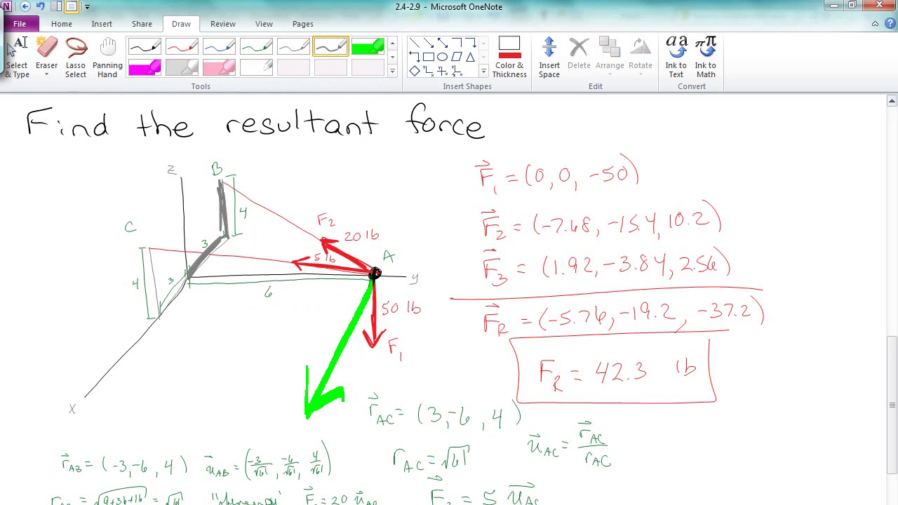
pyautogui.moveTo(183, 205); pyautogui.dragTo(186, 258)
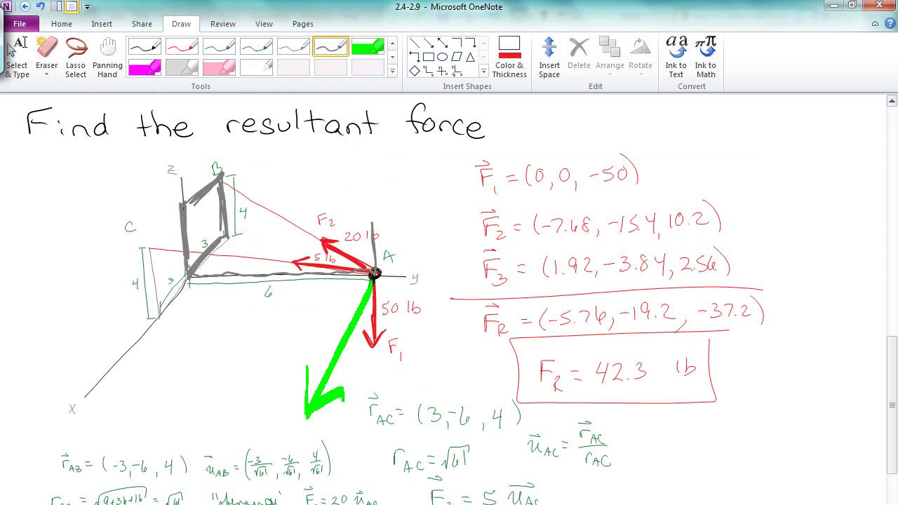
pyautogui.moveTo(375, 273)
pyautogui.mouseDown()
pyautogui.moveTo(405, 244)
pyautogui.moveTo(361, 219)
pyautogui.moveTo(185, 208)
pyautogui.mouseUp()
pyautogui.moveTo(396, 183)
pyautogui.mouseDown()
pyautogui.moveTo(223, 175)
pyautogui.moveTo(377, 184)
pyautogui.mouseUp()
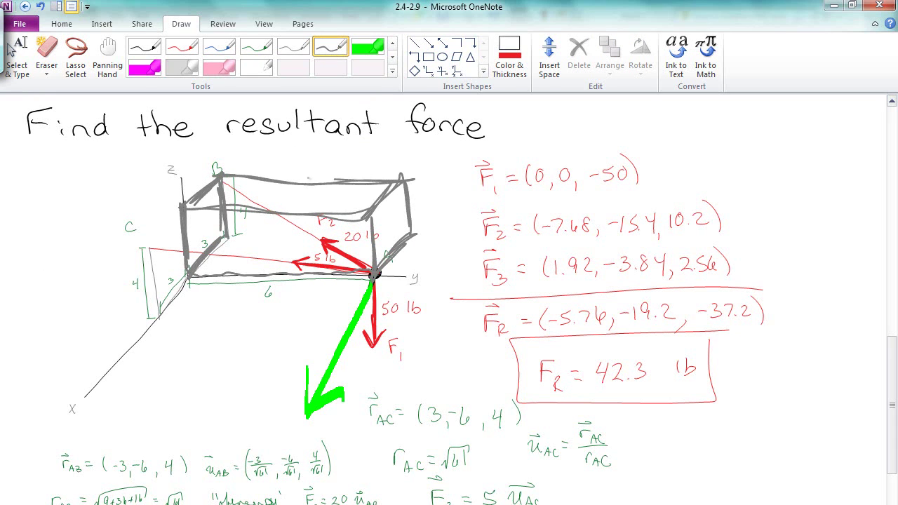
pyautogui.moveTo(295, 179); pyautogui.dragTo(226, 174)
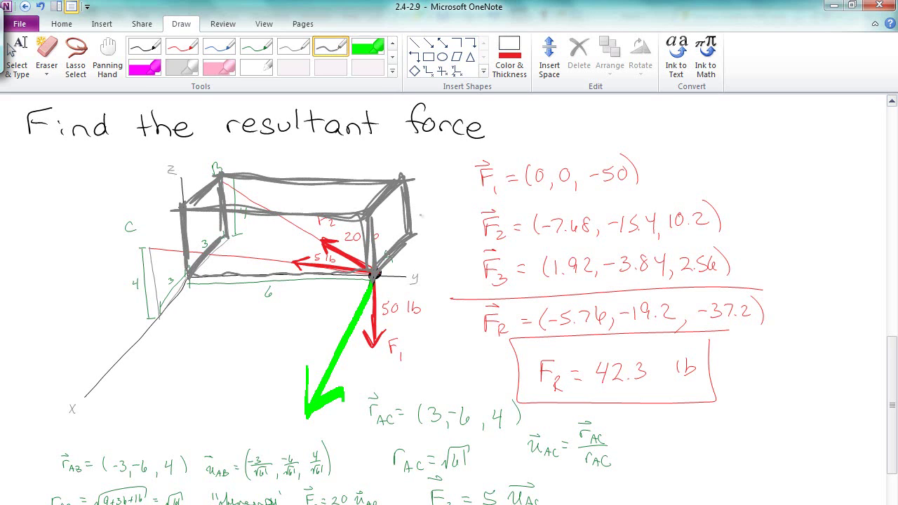
# Step: Shade the box's right end face with the pink highlighter
pyautogui.click(219, 66)
pyautogui.moveTo(391, 191)
pyautogui.mouseDown()
pyautogui.moveTo(380, 209)
pyautogui.moveTo(397, 193)
pyautogui.moveTo(375, 245)
pyautogui.mouseUp()
pyautogui.moveTo(402, 204)
pyautogui.mouseDown()
pyautogui.moveTo(377, 261)
pyautogui.moveTo(397, 242)
pyautogui.mouseUp()
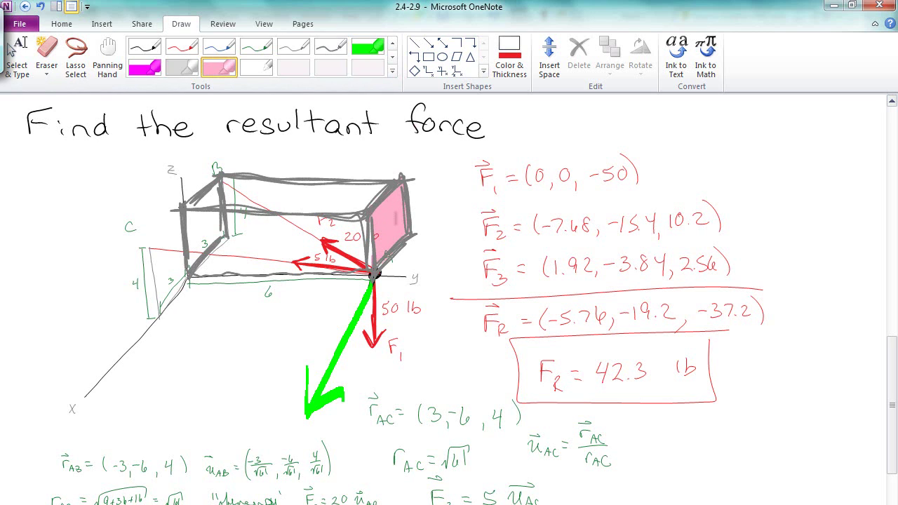
pyautogui.moveTo(415, 219); pyautogui.dragTo(383, 269)
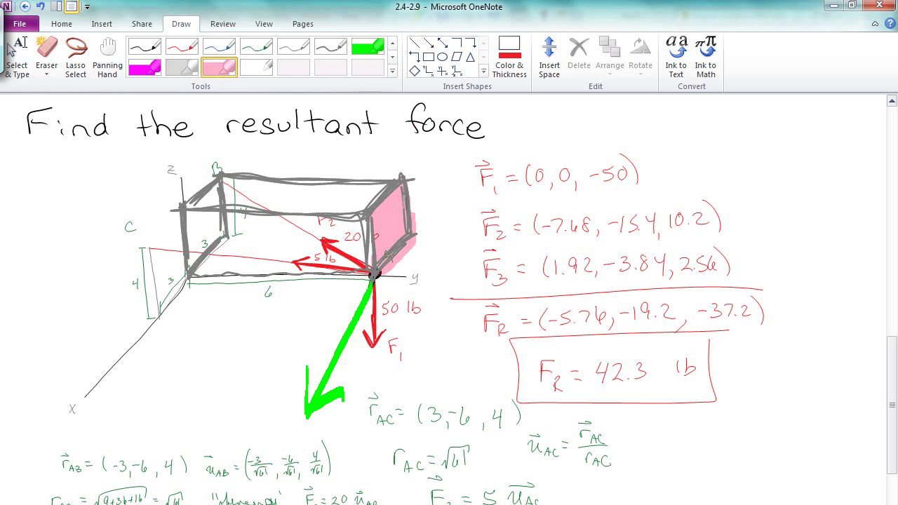
pyautogui.moveTo(418, 161); pyautogui.dragTo(413, 181)
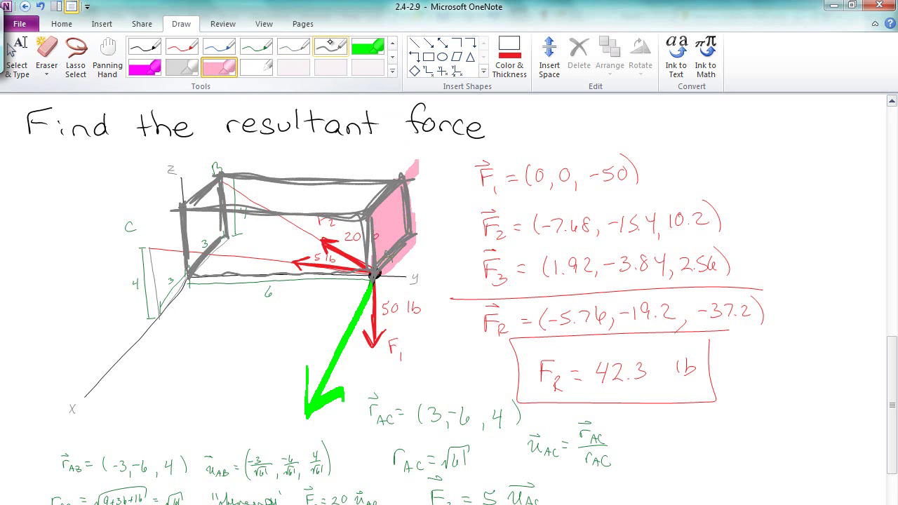
pyautogui.click(330, 46)
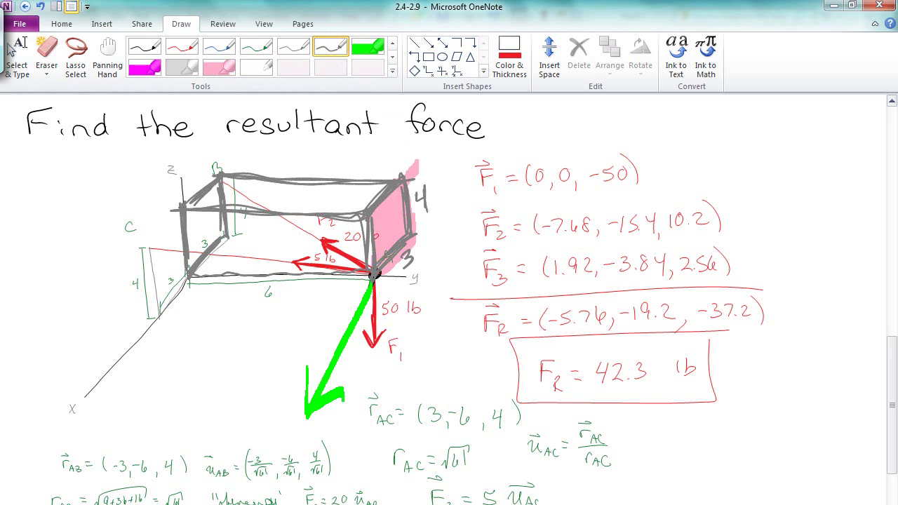
# Step: Sketch a separate pink rectangle outlined in grey at the page's top right
pyautogui.click(219, 66)
pyautogui.moveTo(388, 171); pyautogui.dragTo(387, 183)
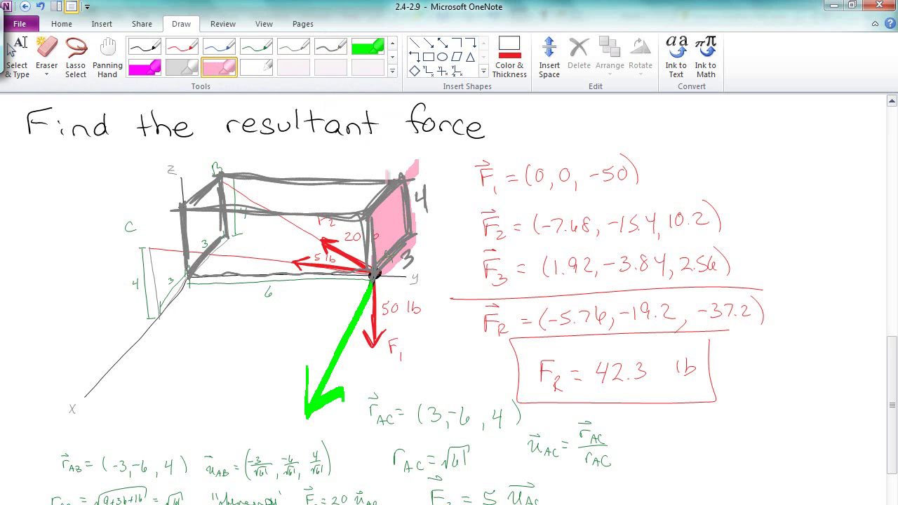
pyautogui.moveTo(806, 120)
pyautogui.mouseDown()
pyautogui.moveTo(775, 150)
pyautogui.moveTo(806, 172)
pyautogui.moveTo(800, 201)
pyautogui.mouseUp()
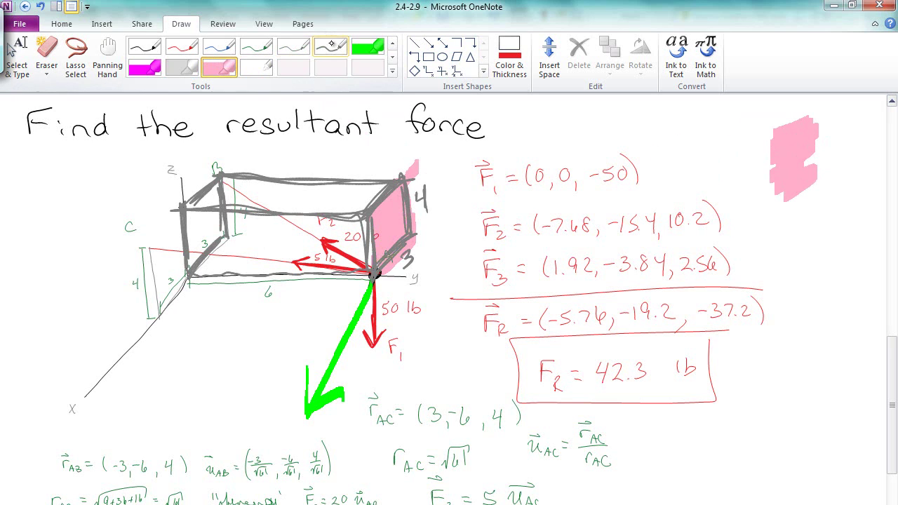
pyautogui.click(329, 46)
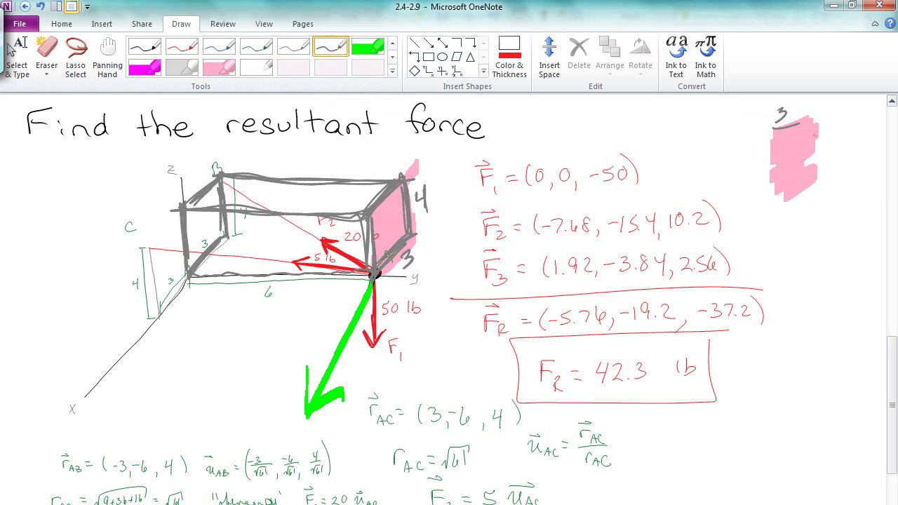
pyautogui.moveTo(812, 125); pyautogui.dragTo(774, 129)
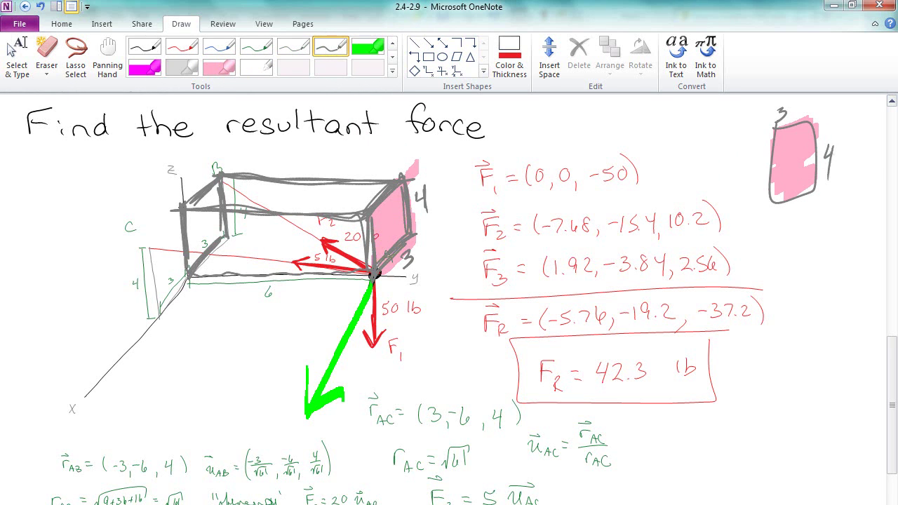
pyautogui.click(23, 43)
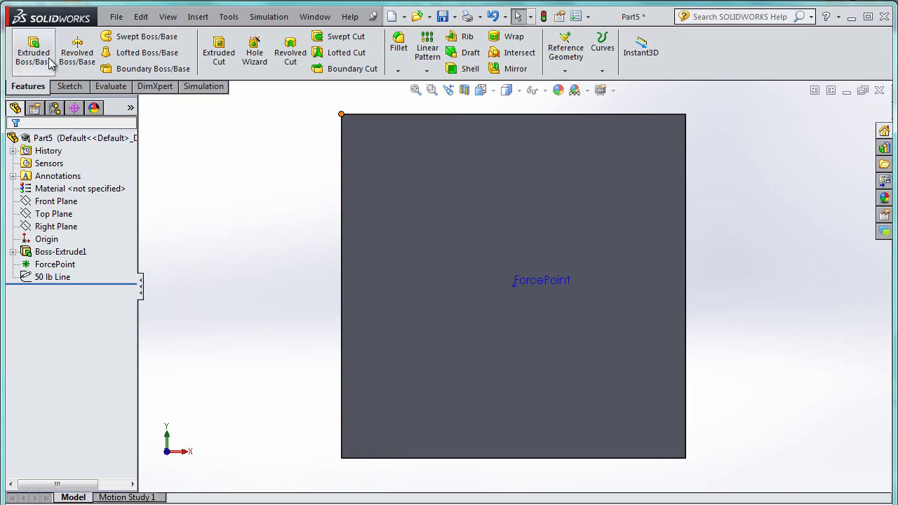
# Step: Sketch a rectangle on the cube face with one corner at ForcePoint
pyautogui.rightClick(617, 242)
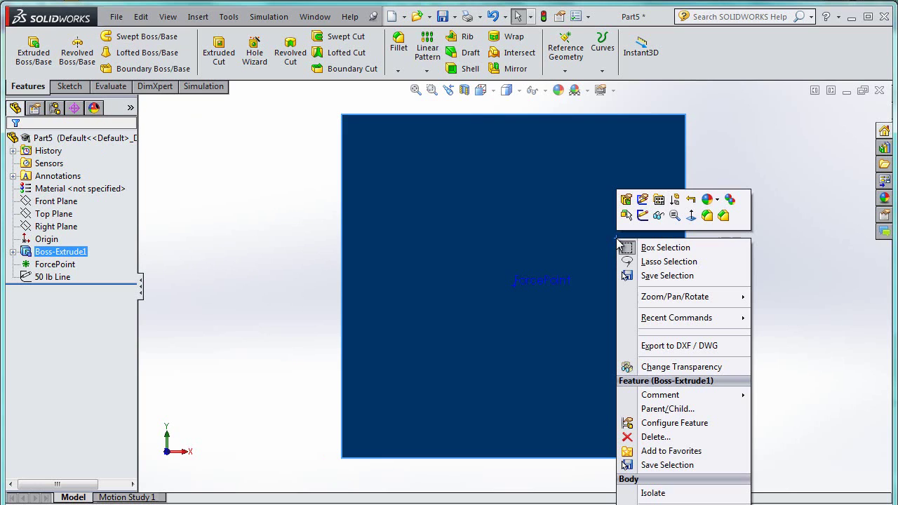
pyautogui.click(643, 215)
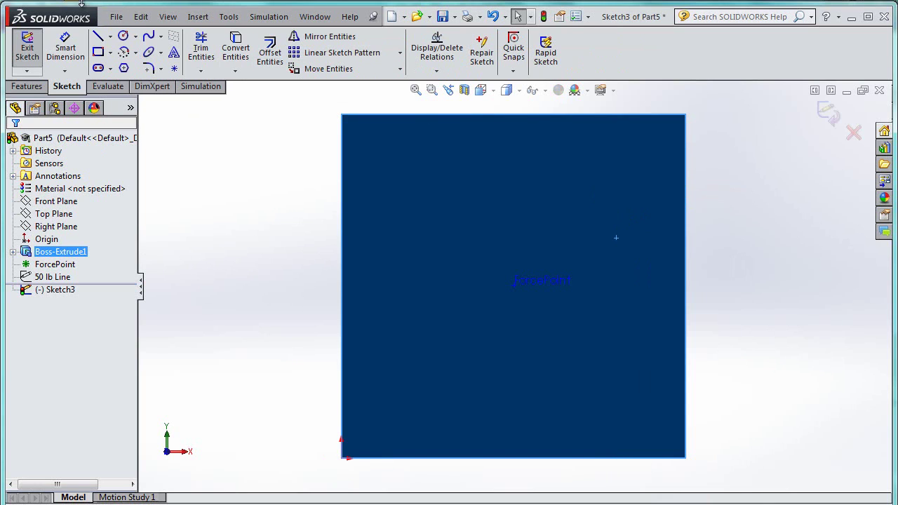
pyautogui.click(98, 53)
pyautogui.moveTo(513, 286); pyautogui.dragTo(505, 230)
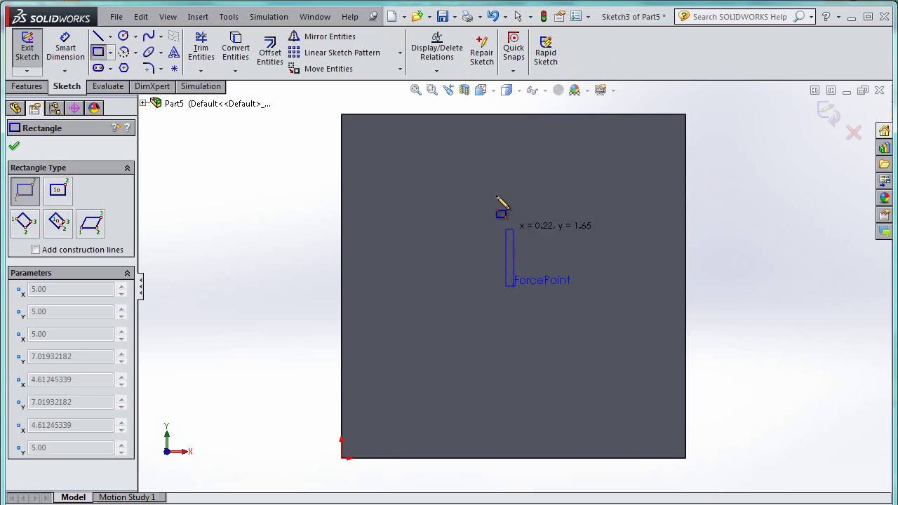
pyautogui.hotkey('ctrl', 'z')
pyautogui.click(424, 180)
pyautogui.click(514, 286)
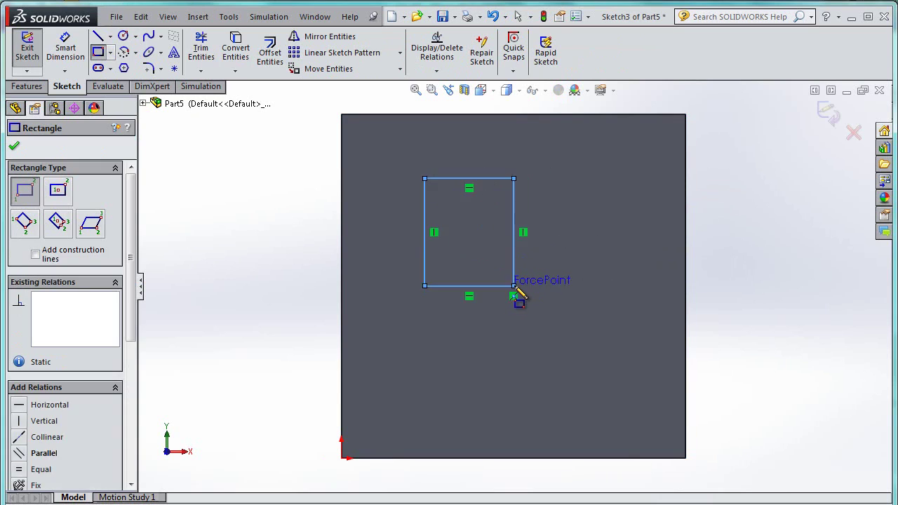
# Step: Dimension the rectangle 3 in wide and 4 in tall, then exit the sketch
pyautogui.click(65, 45)
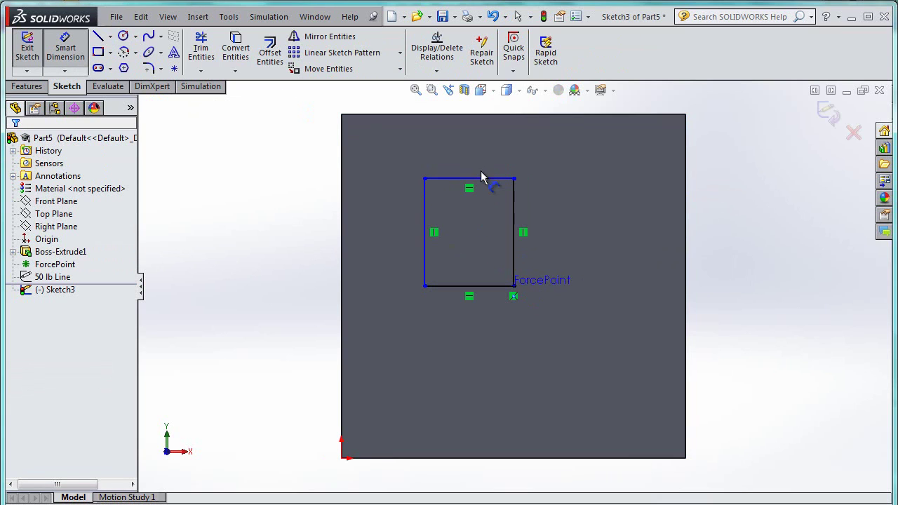
pyautogui.click(481, 180)
pyautogui.click(477, 163)
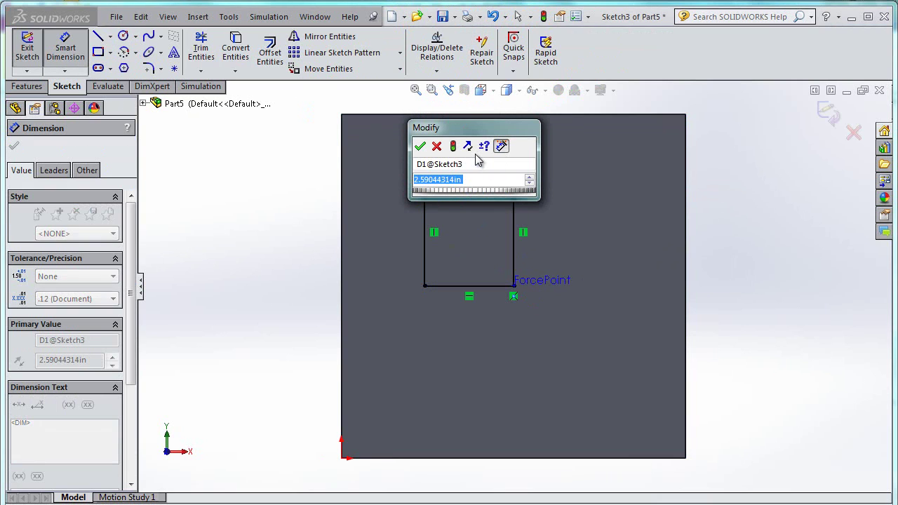
pyautogui.write('3')
pyautogui.press('Return')
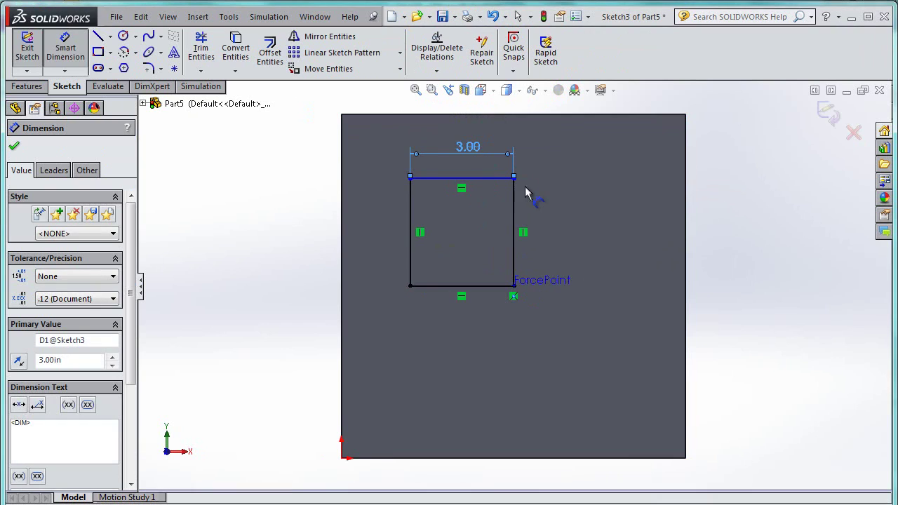
pyautogui.click(517, 207)
pyautogui.click(554, 226)
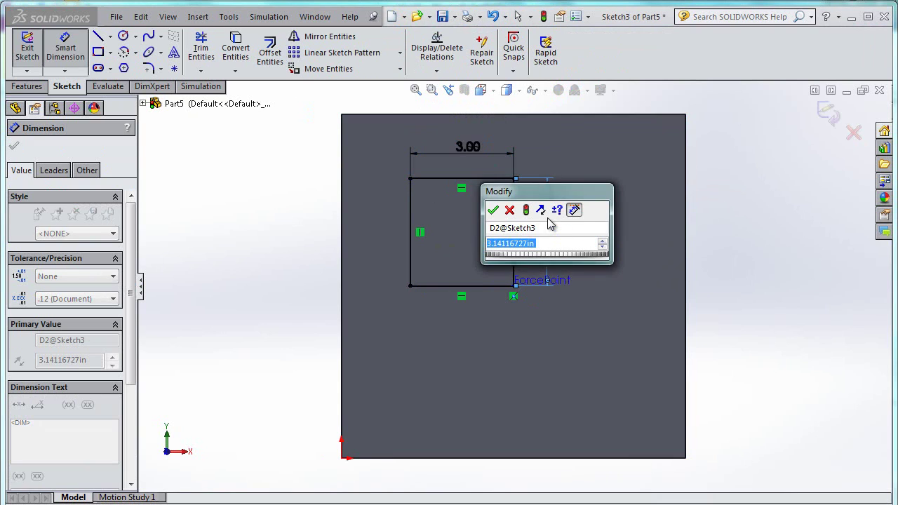
pyautogui.write('4')
pyautogui.press('Return')
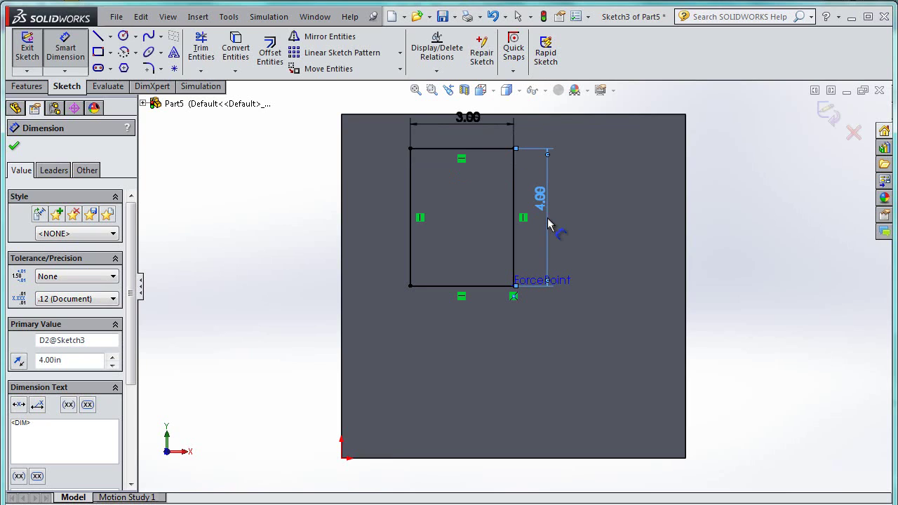
pyautogui.click(27, 49)
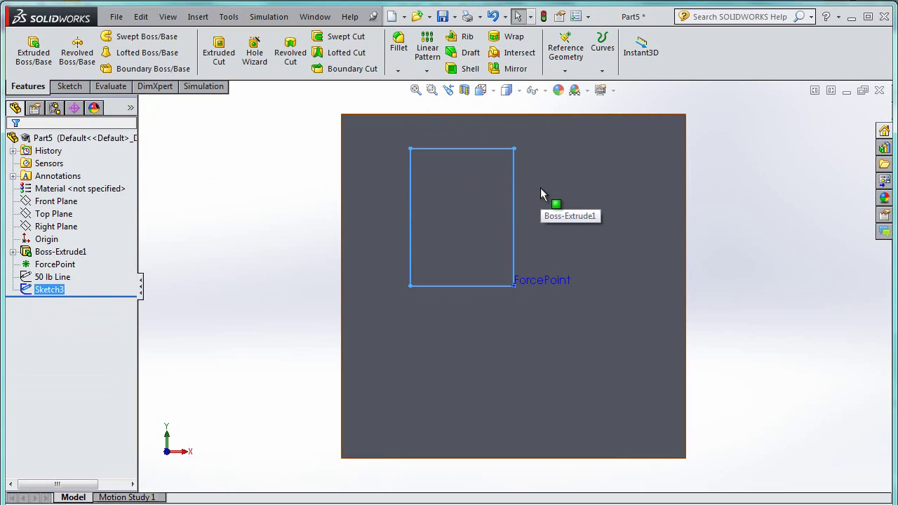
# Step: Create Plane1 offset 6 in from the cube's front face and view it Normal To
pyautogui.moveTo(809, 281); pyautogui.dragTo(763, 269, button='middle')
pyautogui.scroll(-1, 763, 268)
pyautogui.scroll(1, 282, 199)
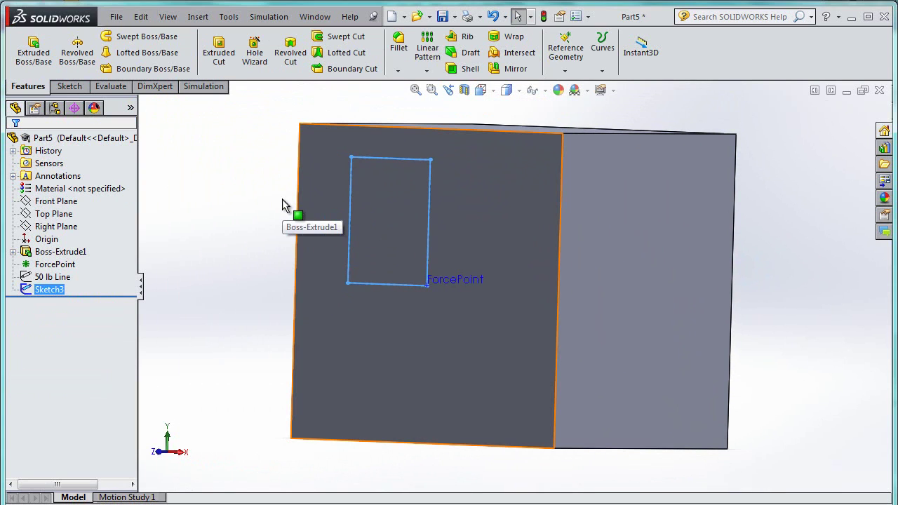
pyautogui.click(562, 73)
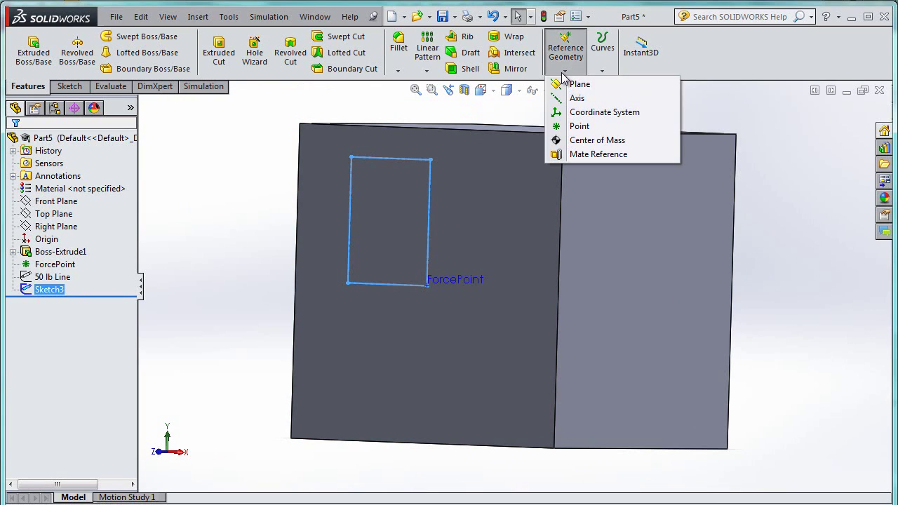
pyautogui.click(592, 87)
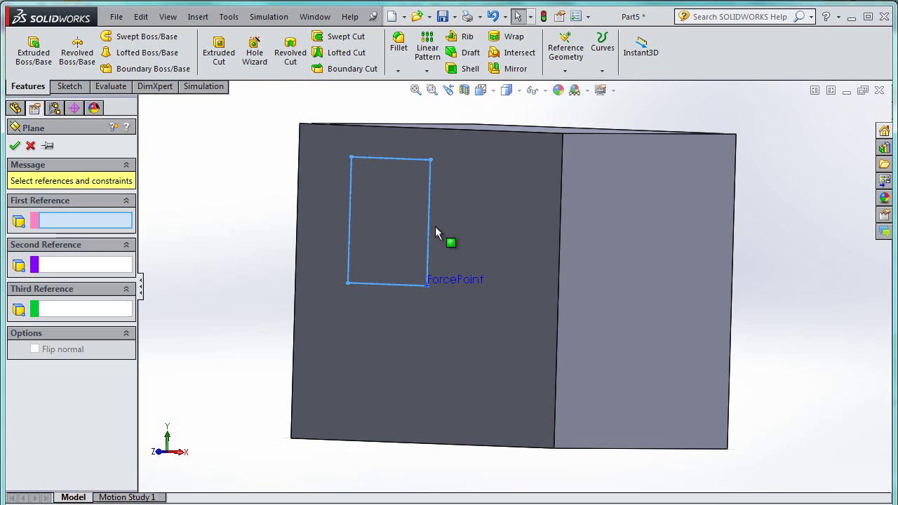
pyautogui.click(488, 200)
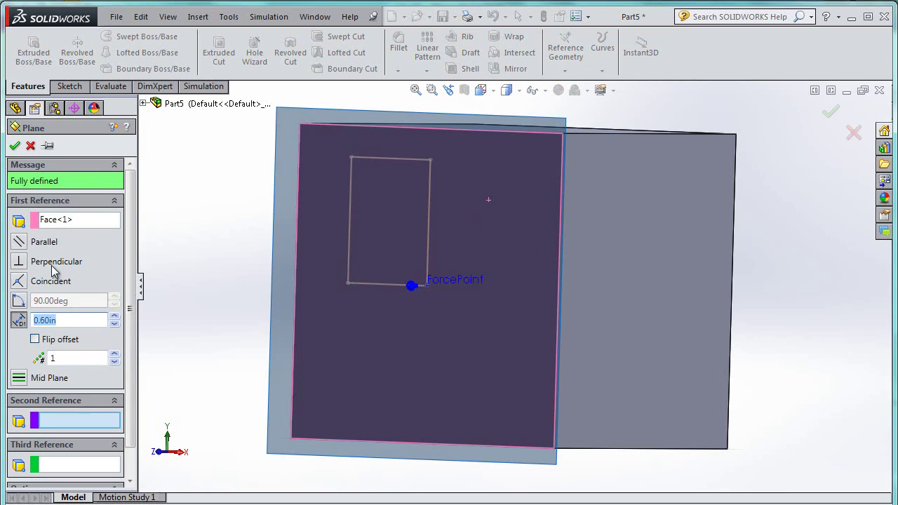
pyautogui.write('6')
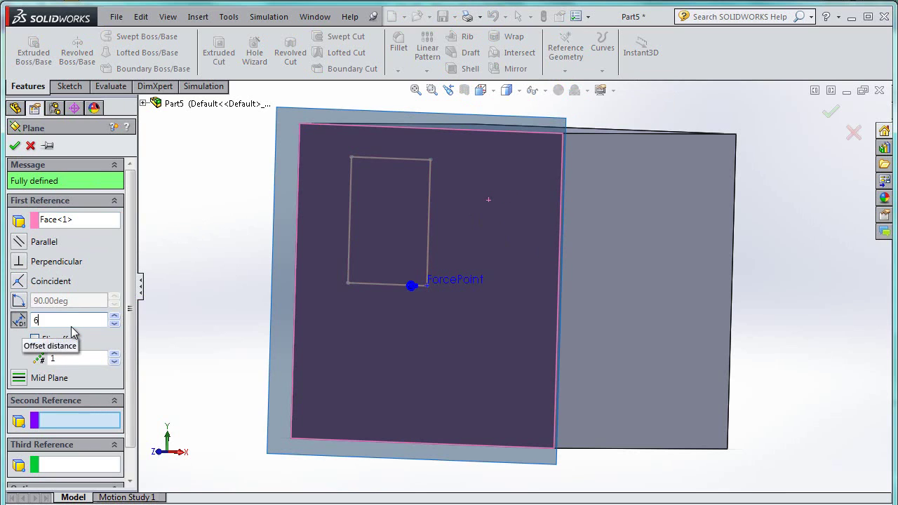
pyautogui.press('Return')
pyautogui.moveTo(573, 341)
pyautogui.mouseDown(button='middle')
pyautogui.moveTo(553, 351)
pyautogui.moveTo(545, 344)
pyautogui.moveTo(556, 347)
pyautogui.mouseUp(button='middle')
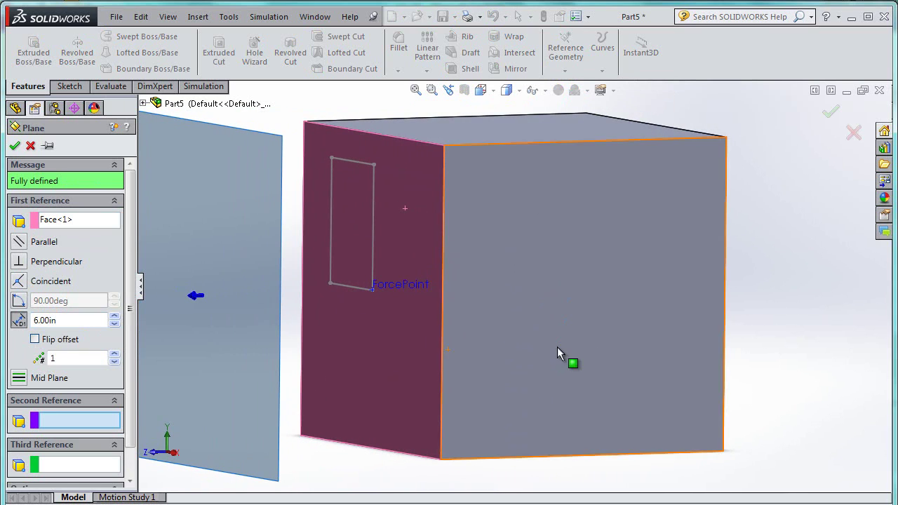
pyautogui.click(14, 145)
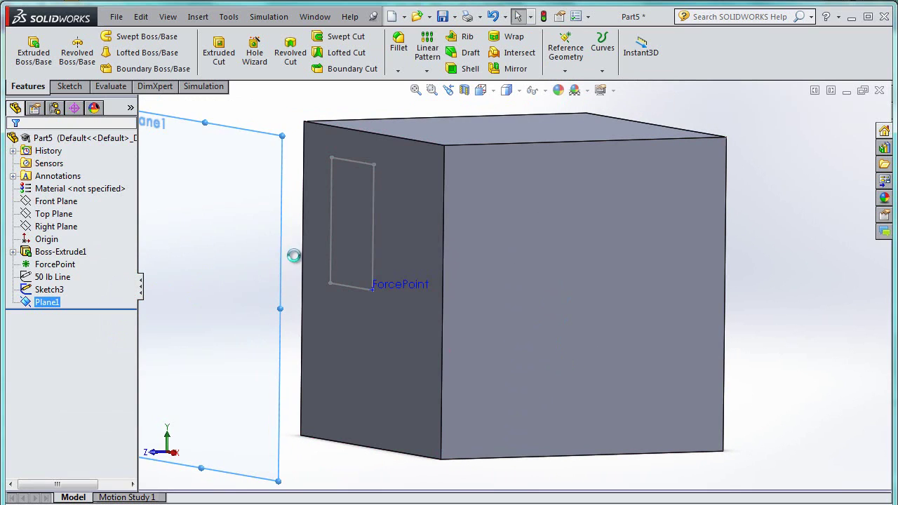
pyautogui.rightClick(223, 200)
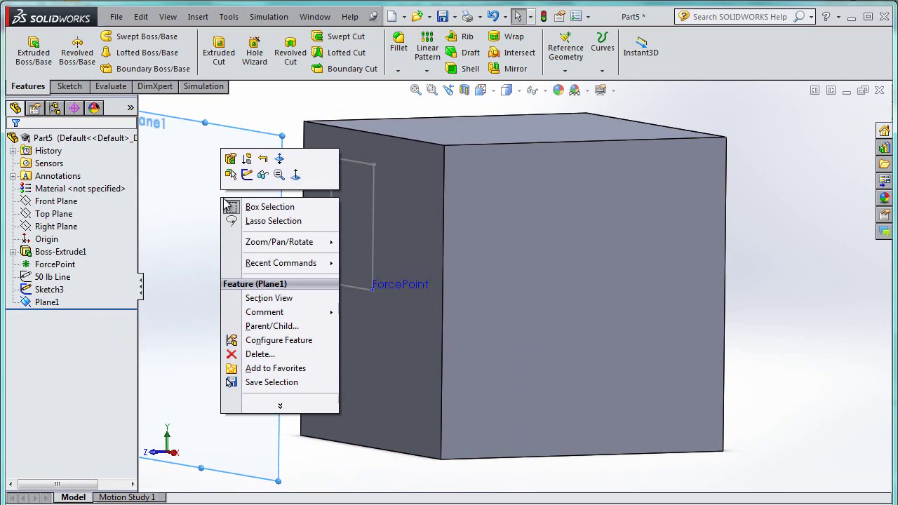
pyautogui.click(294, 177)
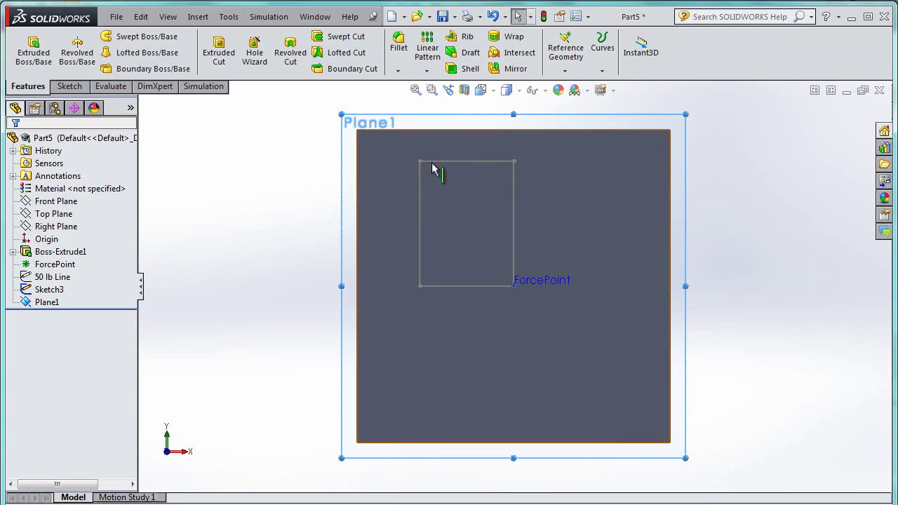
# Step: Start a sketch on Plane1, convert the chained 3 by 4 rectangle into it, and exit
pyautogui.rightClick(673, 122)
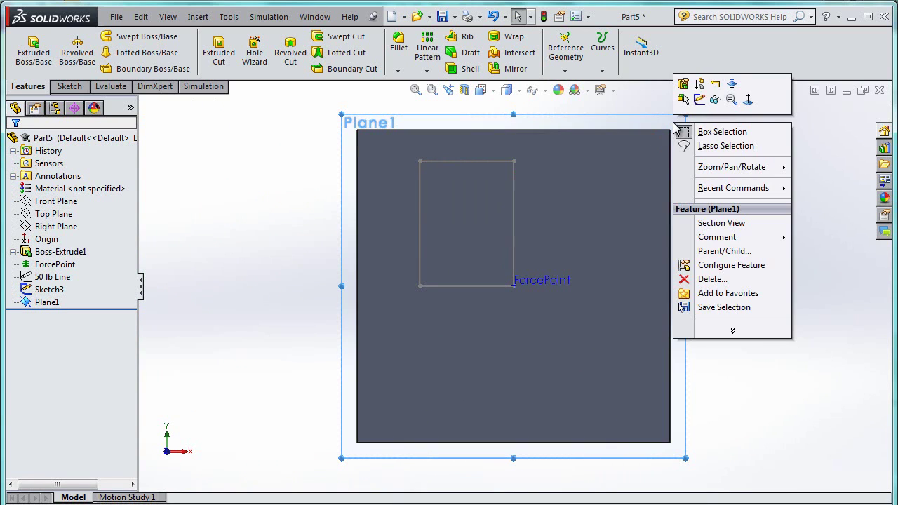
pyautogui.click(707, 98)
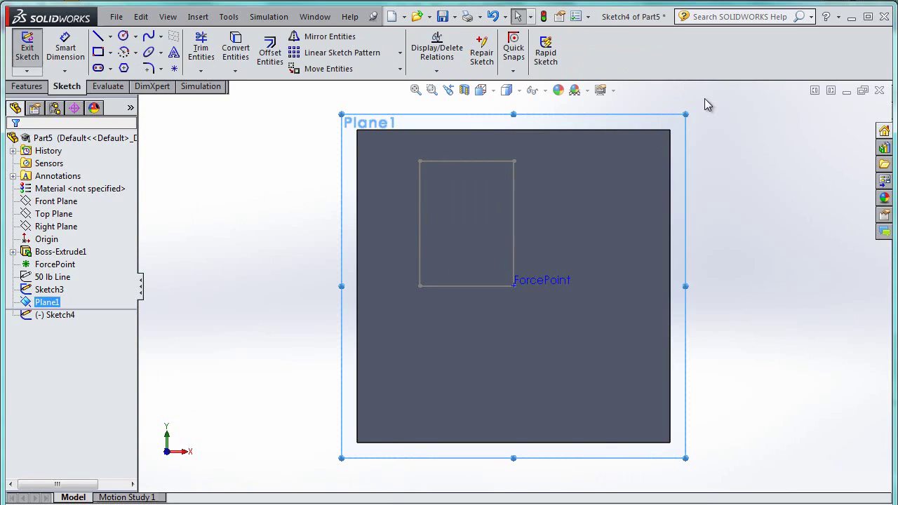
pyautogui.rightClick(454, 168)
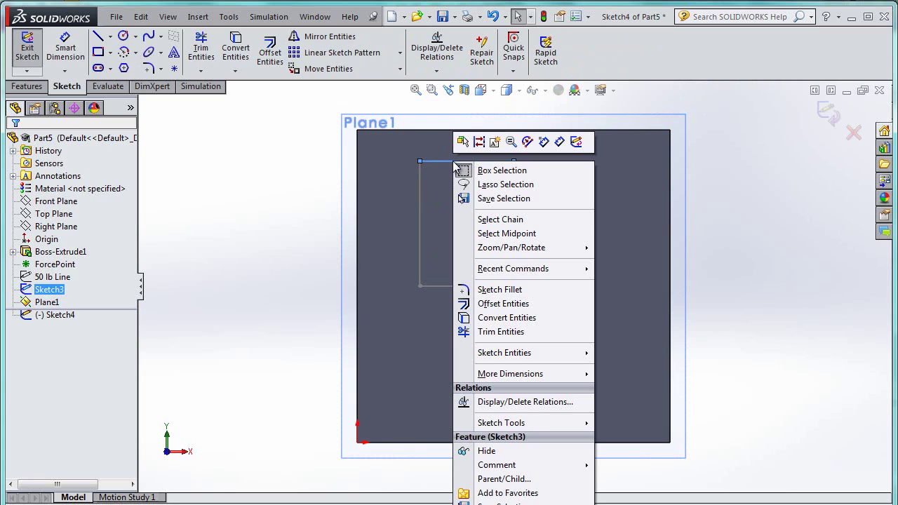
pyautogui.click(518, 223)
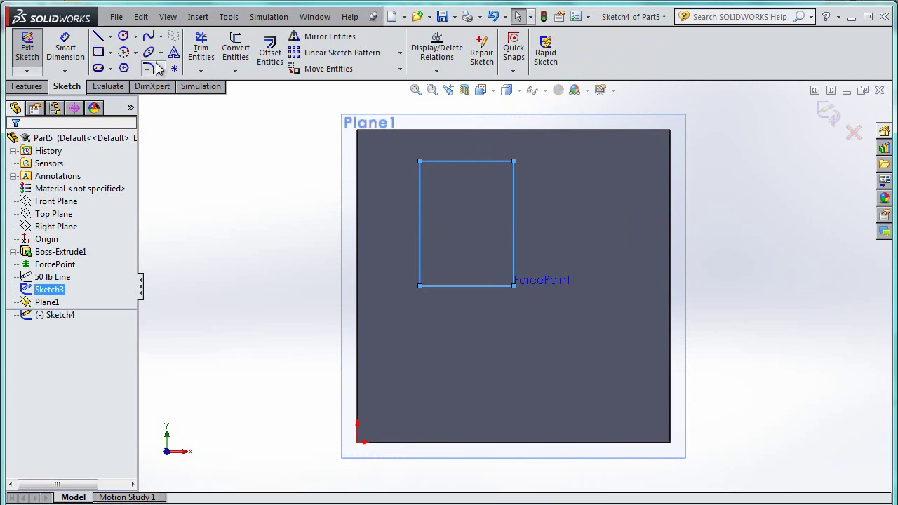
pyautogui.click(245, 43)
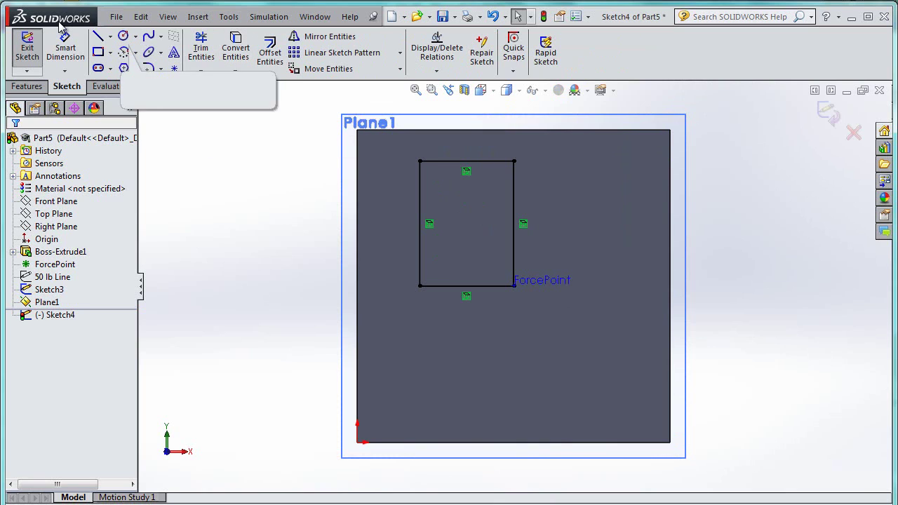
pyautogui.click(27, 50)
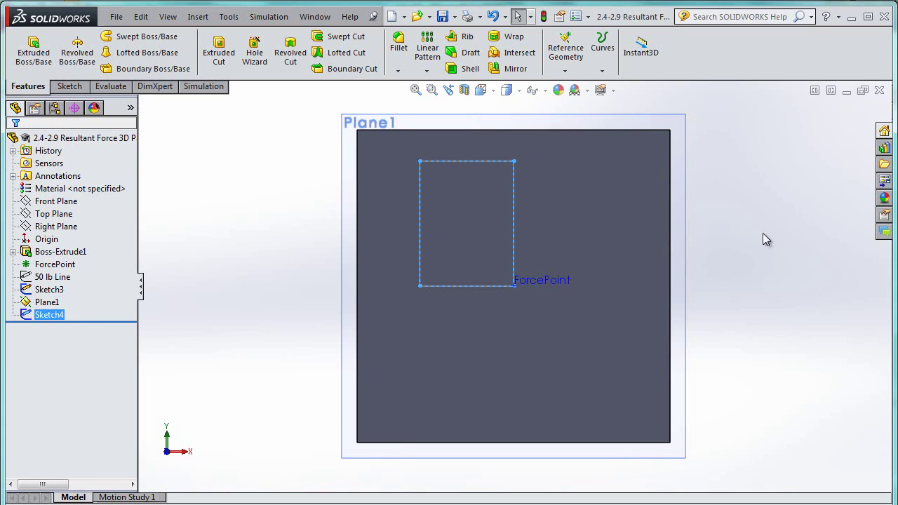
# Step: Create a reference axis from ForcePoint to Sketch4's top-left corner and rename it '20 lb axis'
pyautogui.moveTo(763, 234)
pyautogui.mouseDown(button='middle')
pyautogui.moveTo(733, 226)
pyautogui.moveTo(723, 242)
pyautogui.moveTo(731, 251)
pyautogui.moveTo(701, 226)
pyautogui.moveTo(725, 248)
pyautogui.moveTo(745, 240)
pyautogui.moveTo(748, 220)
pyautogui.moveTo(754, 243)
pyautogui.mouseUp(button='middle')
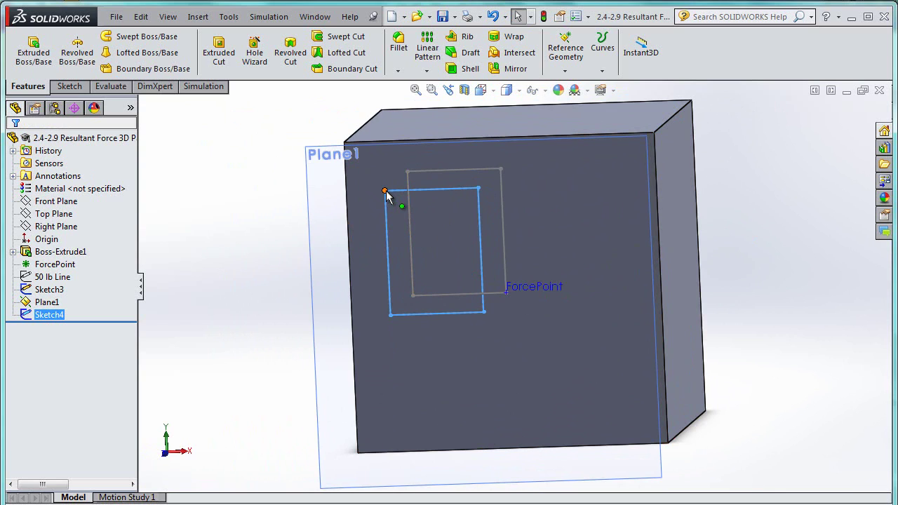
pyautogui.click(564, 70)
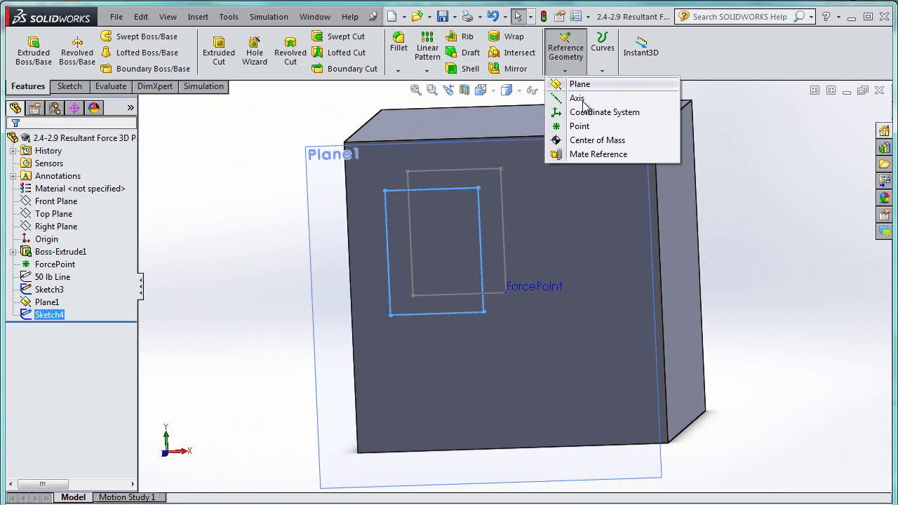
pyautogui.click(579, 97)
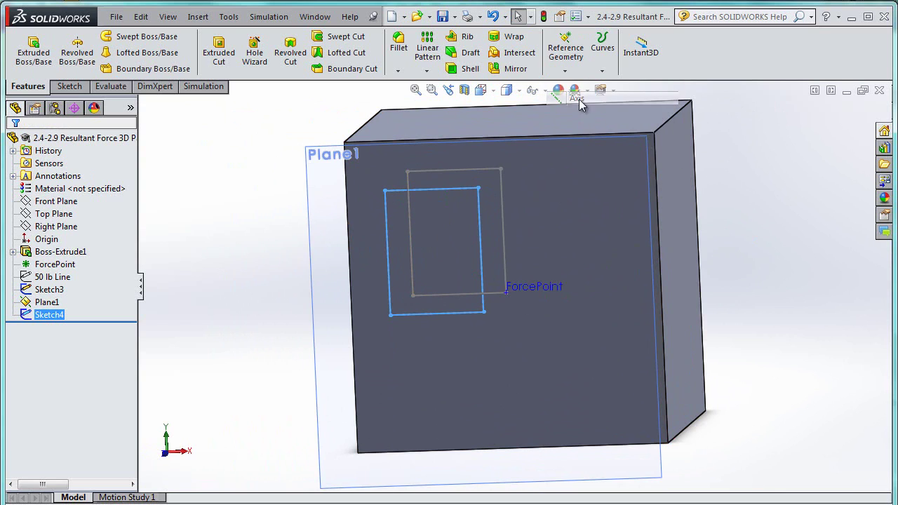
pyautogui.click(538, 288)
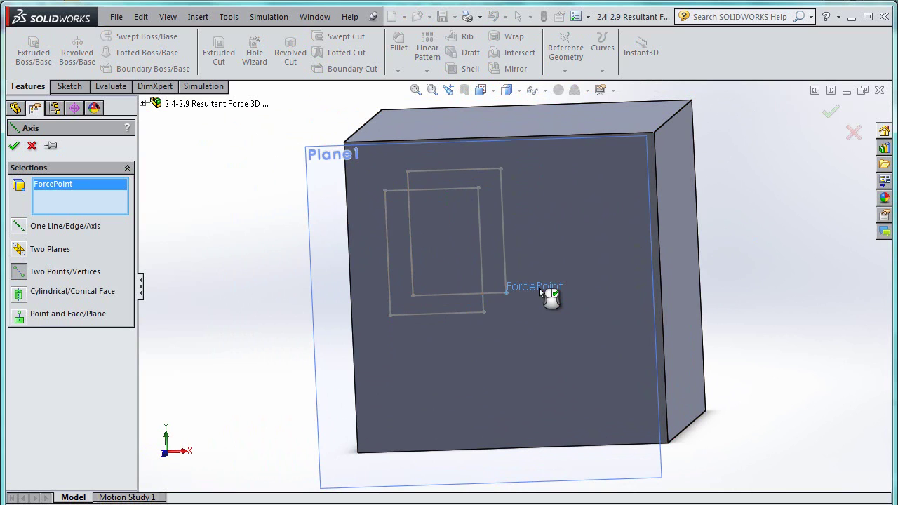
pyautogui.click(385, 190)
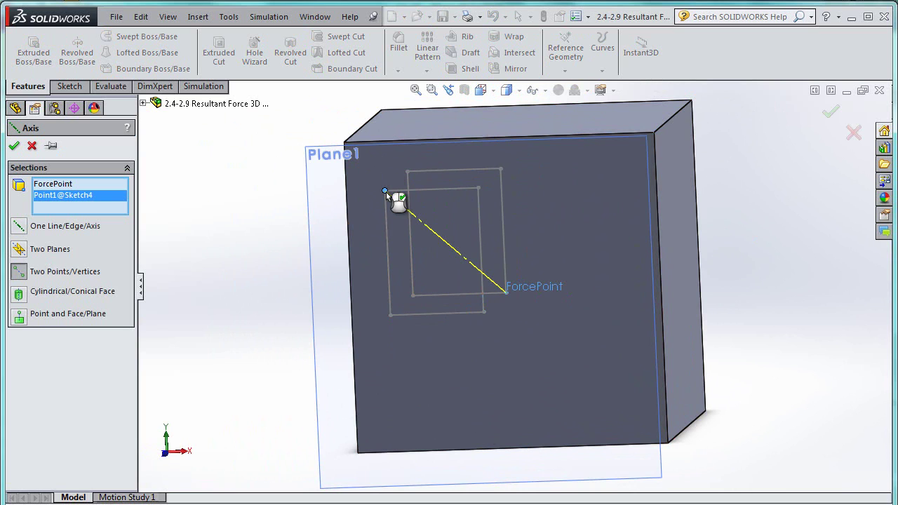
pyautogui.click(14, 146)
pyautogui.moveTo(201, 222); pyautogui.dragTo(176, 221, button='middle')
pyautogui.press('Escape')
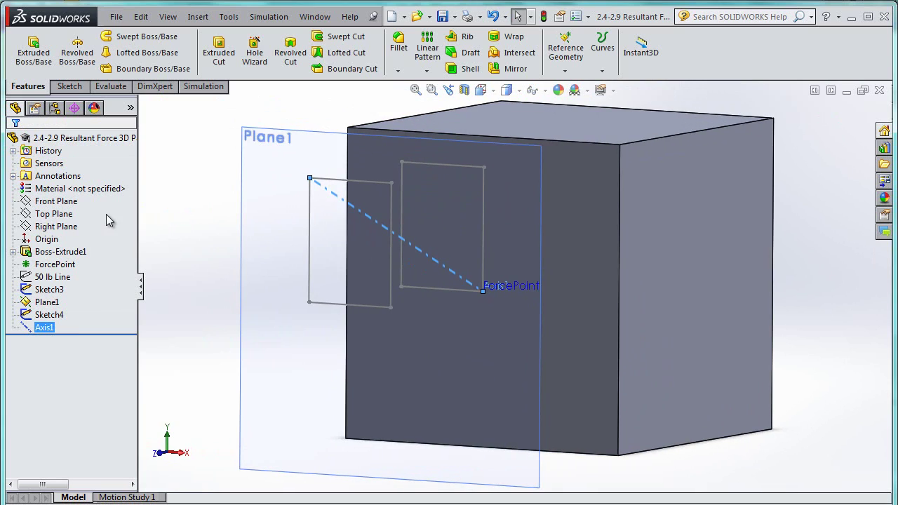
pyautogui.click(45, 328)
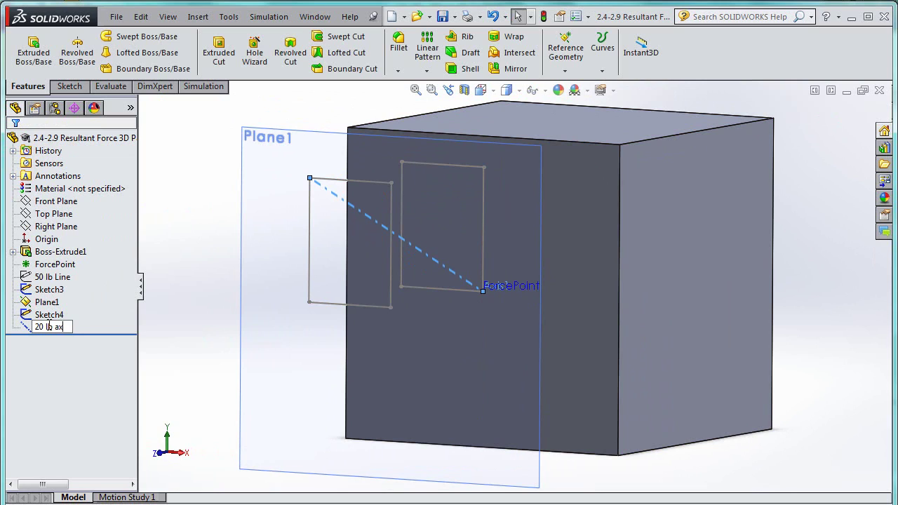
pyautogui.press('Return')
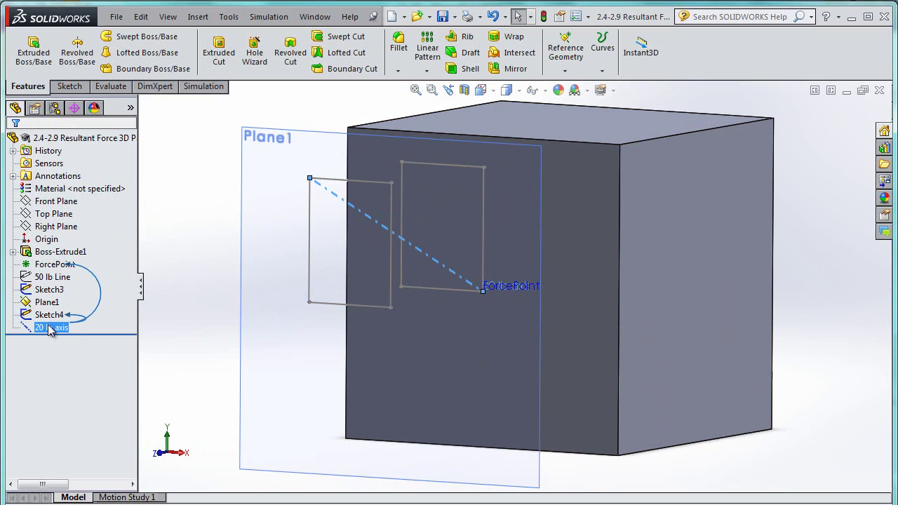
# Step: Hide the Sketch4 and Sketch3 rectangles
pyautogui.rightClick(46, 315)
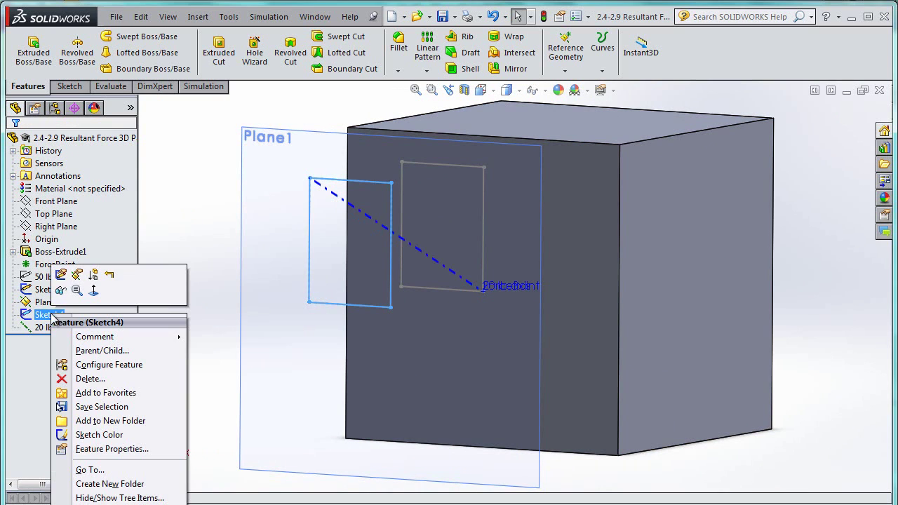
pyautogui.click(62, 290)
pyautogui.click(46, 302)
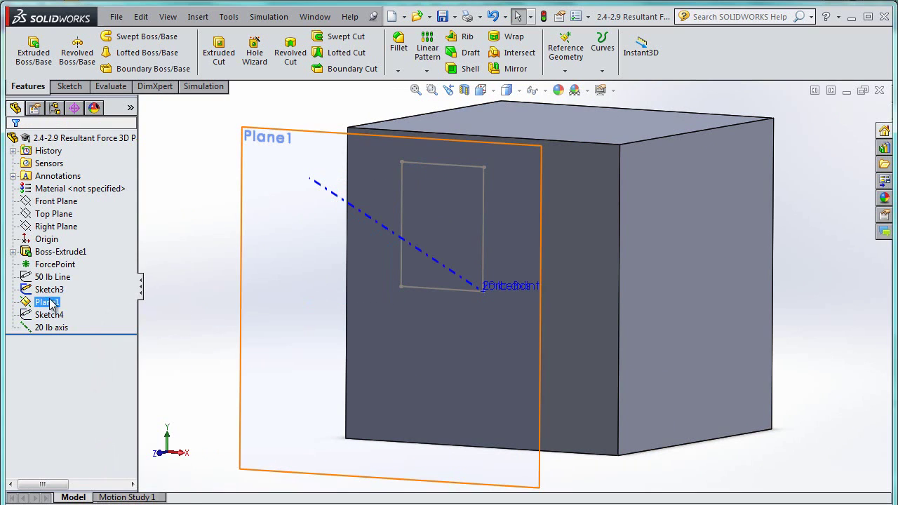
pyautogui.rightClick(51, 291)
pyautogui.click(62, 267)
pyautogui.click(60, 265)
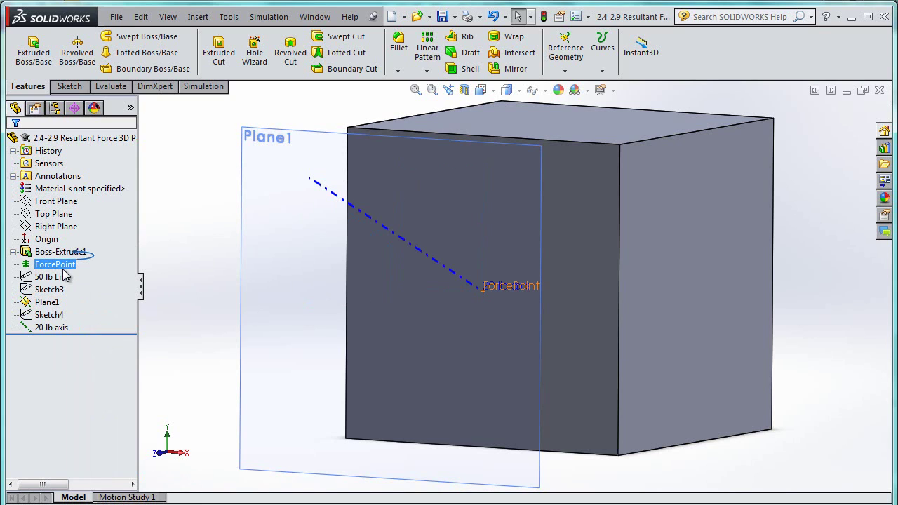
pyautogui.press('Escape')
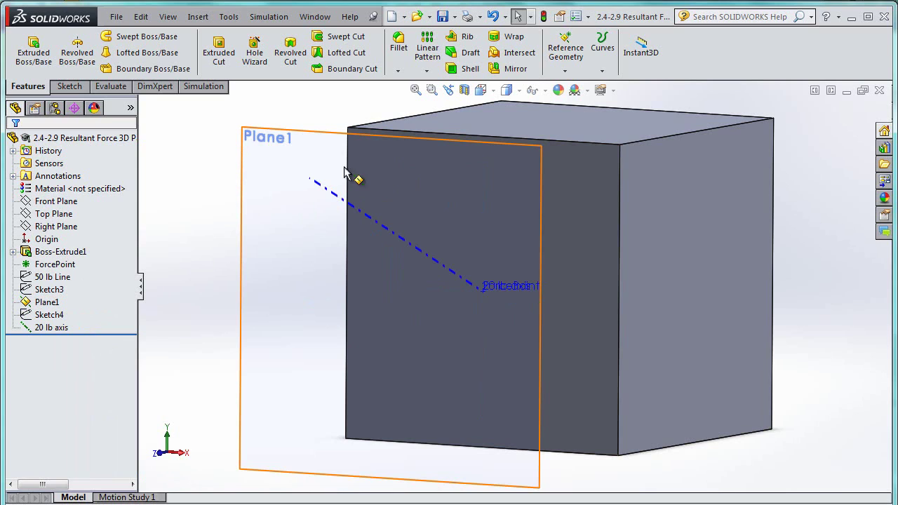
# Step: View the front face Normal To and hide Plane1
pyautogui.rightClick(597, 265)
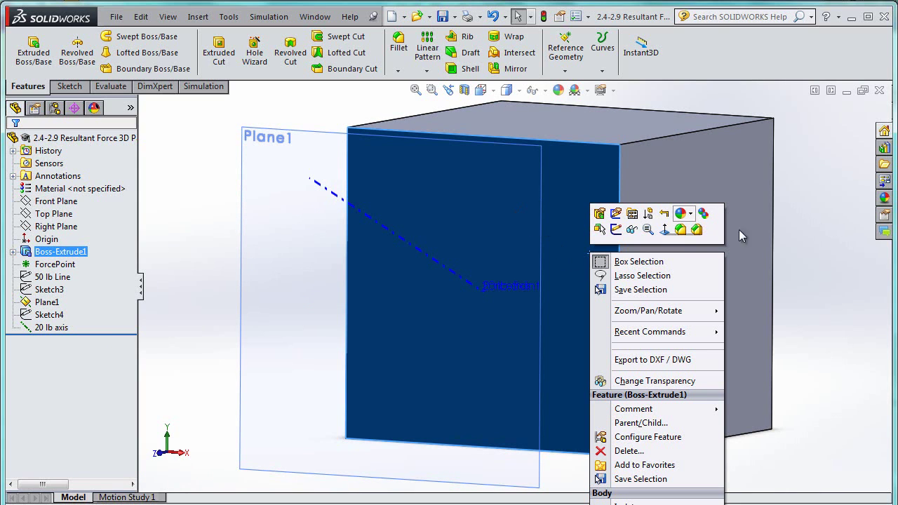
pyautogui.click(664, 229)
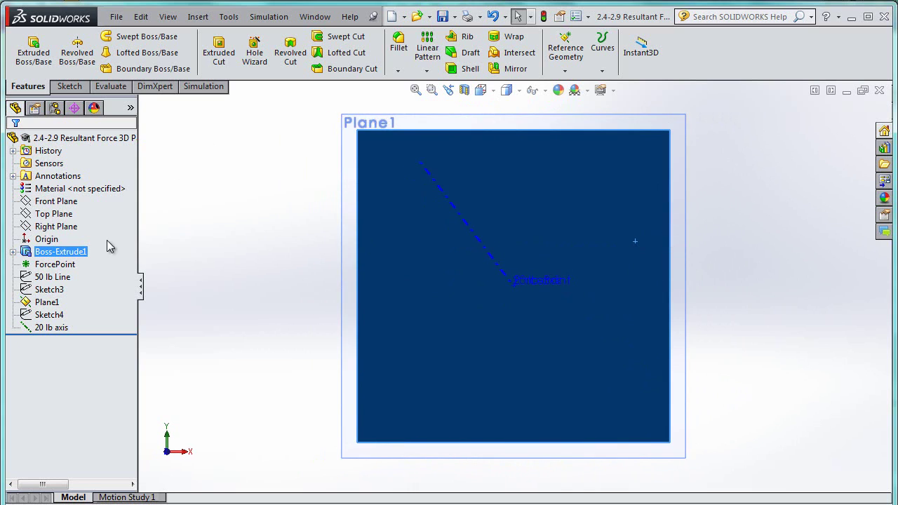
pyautogui.rightClick(45, 302)
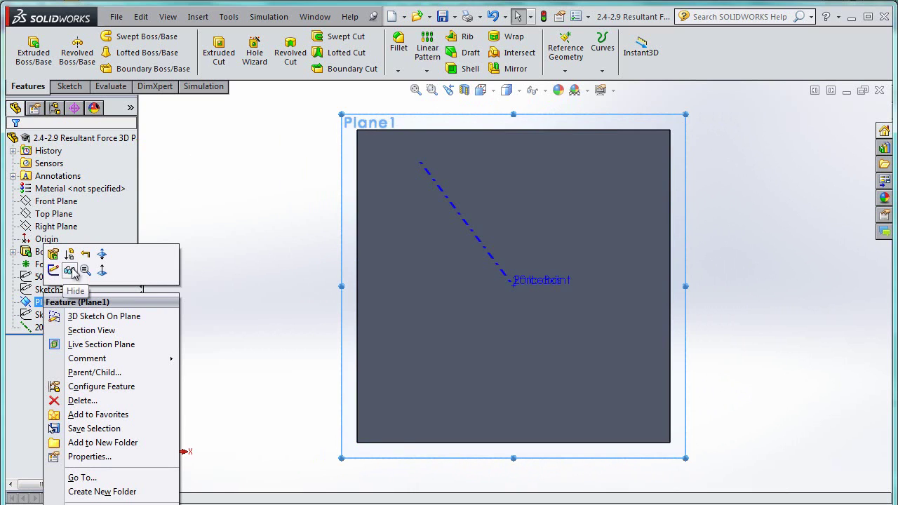
pyautogui.click(69, 271)
# Step: Turn the view Normal To the front face, opening and leaving an empty sketch
pyautogui.hotkey('ctrl', '7')
pyautogui.scroll(-2, 725, 274)
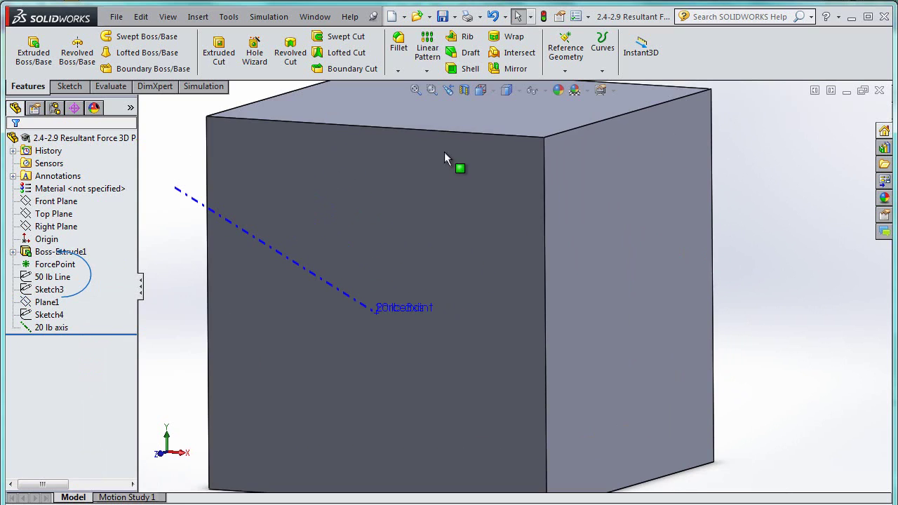
pyautogui.rightClick(455, 216)
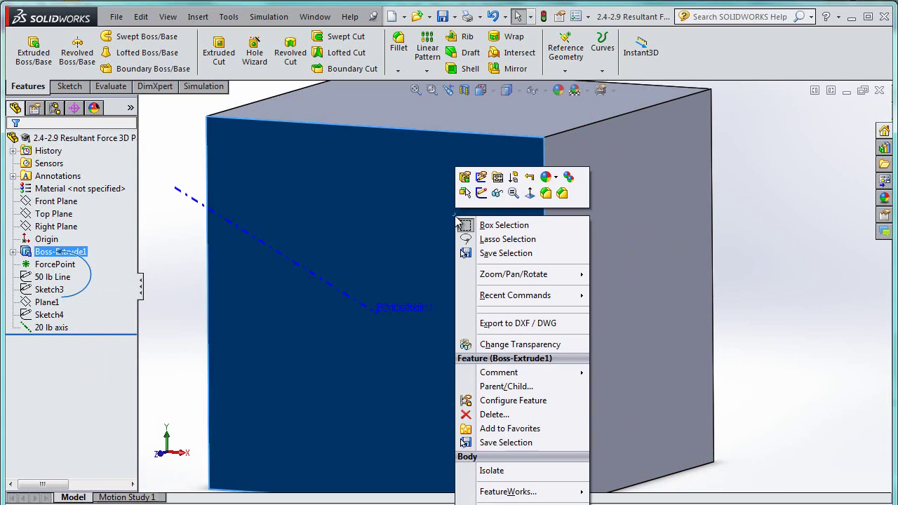
pyautogui.click(531, 192)
pyautogui.rightClick(561, 171)
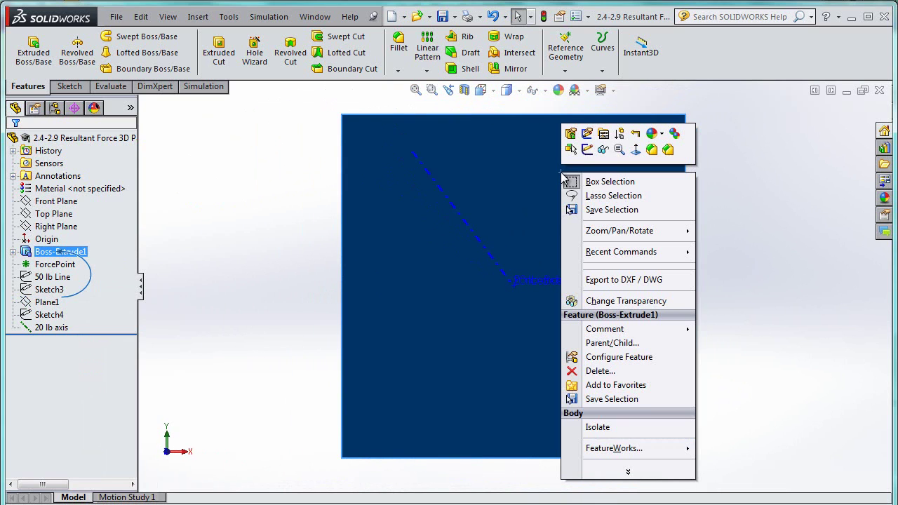
pyautogui.click(589, 148)
pyautogui.click(98, 52)
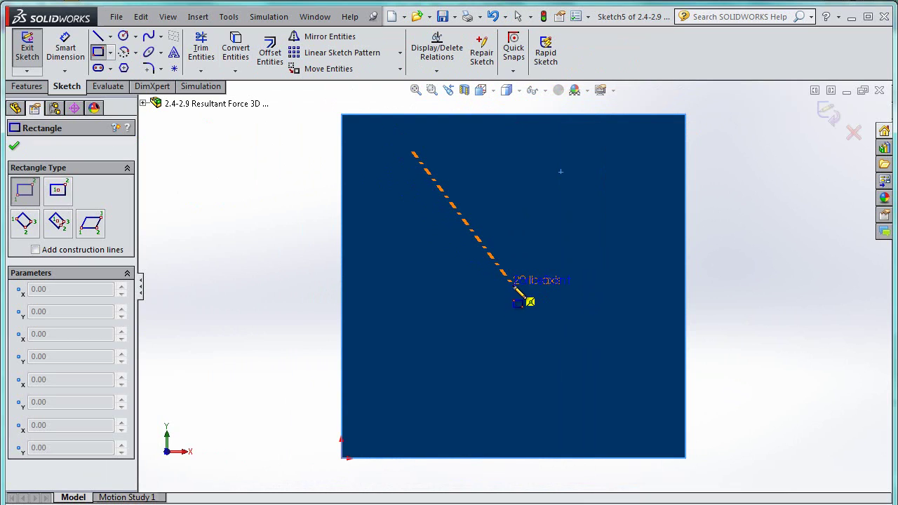
pyautogui.scroll(2, 523, 298)
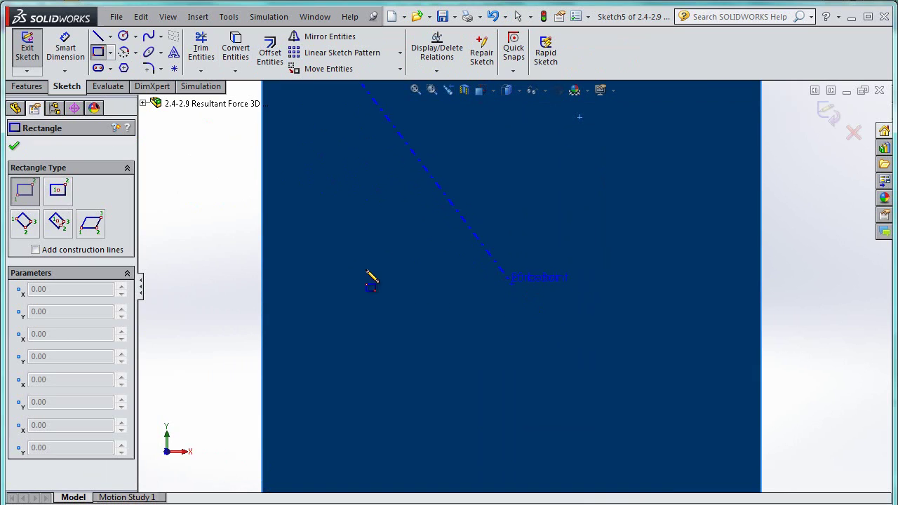
pyautogui.scroll(-2, 367, 276)
pyautogui.click(27, 49)
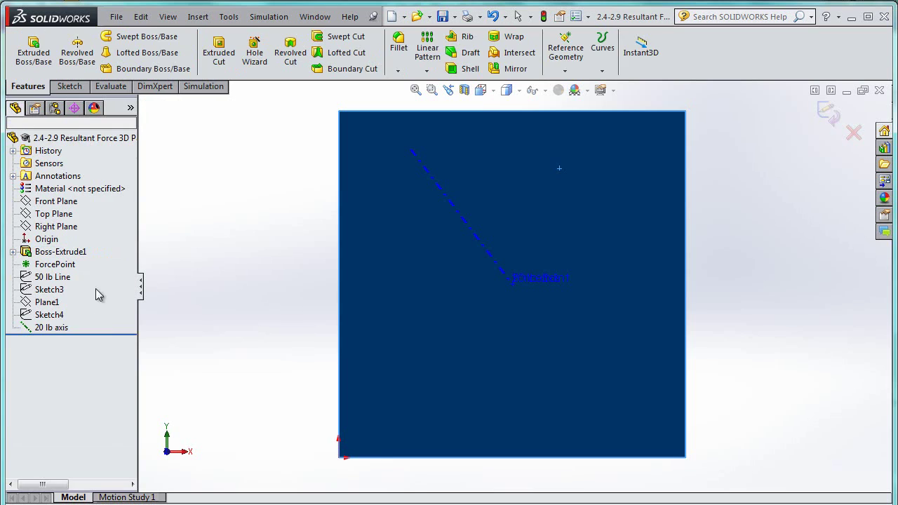
# Step: Hide the 20 lb axis and sketch a rectangle on the front face from ForcePoint
pyautogui.rightClick(59, 328)
pyautogui.click(68, 305)
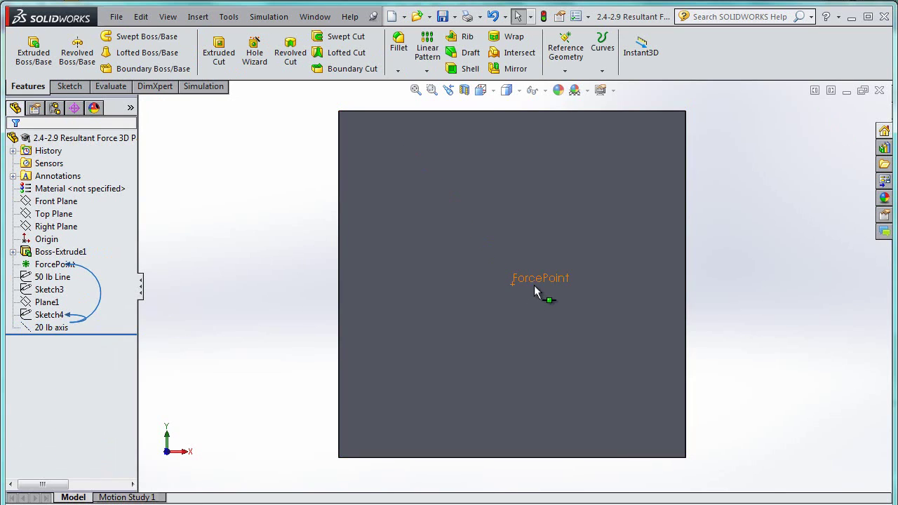
pyautogui.click(603, 208)
pyautogui.rightClick(608, 225)
pyautogui.click(634, 203)
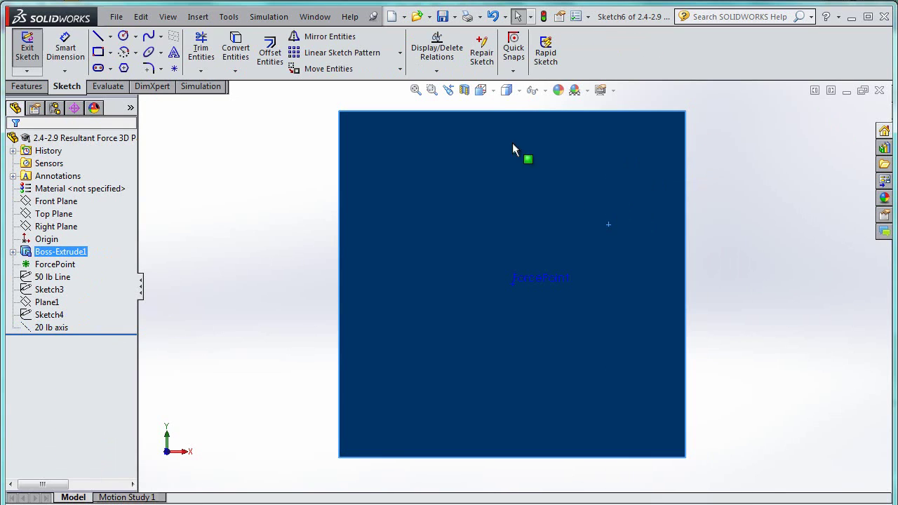
pyautogui.click(98, 52)
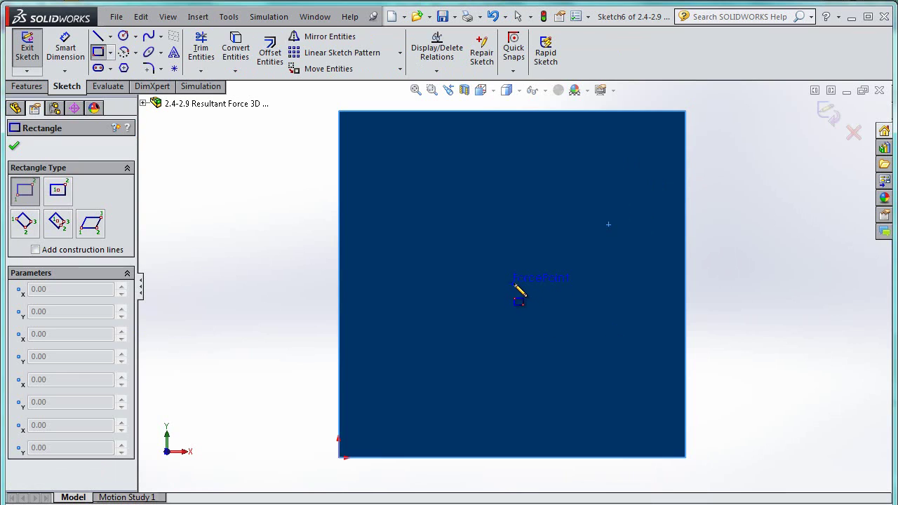
pyautogui.moveTo(511, 283)
pyautogui.mouseDown()
pyautogui.moveTo(503, 175)
pyautogui.moveTo(516, 170)
pyautogui.mouseUp()
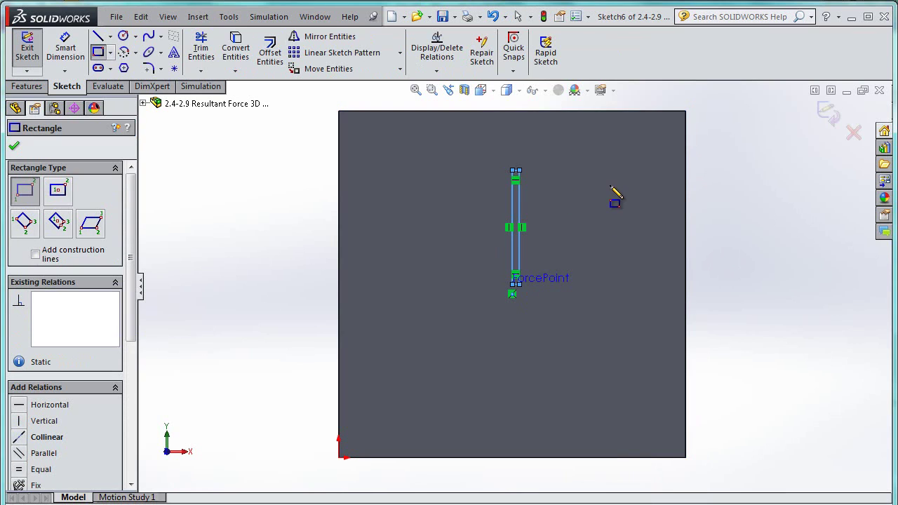
# Step: Dimension the rectangle 3 in wide and 4 in tall, then exit the sketch
pyautogui.click(65, 47)
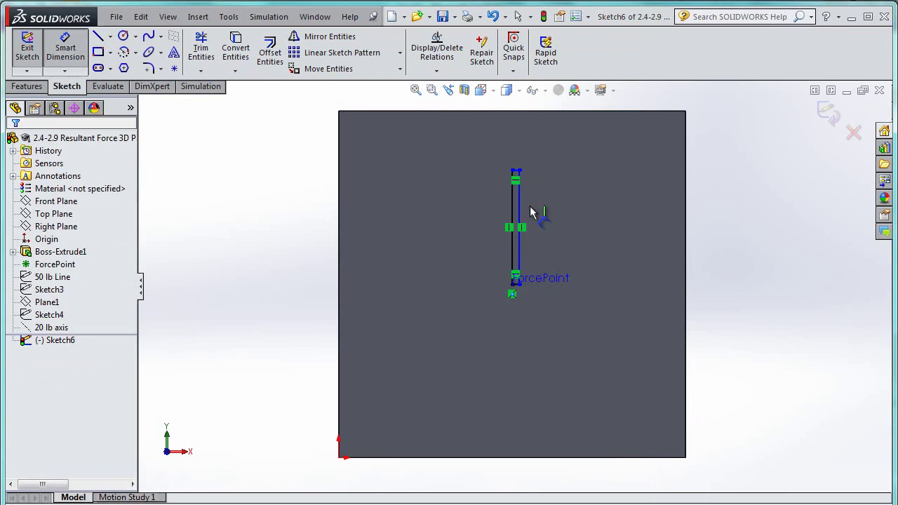
pyautogui.scroll(-3, 517, 177)
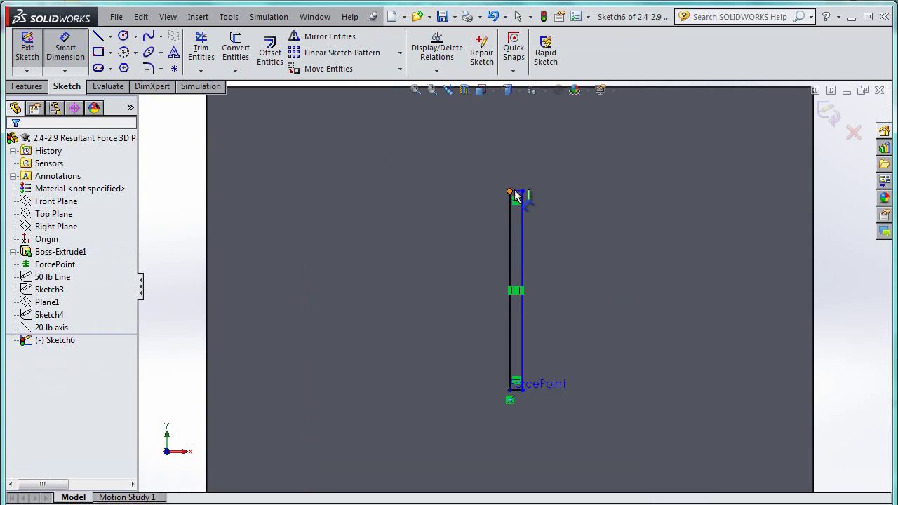
pyautogui.click(517, 190)
pyautogui.click(514, 159)
pyautogui.write('3')
pyautogui.press('Return')
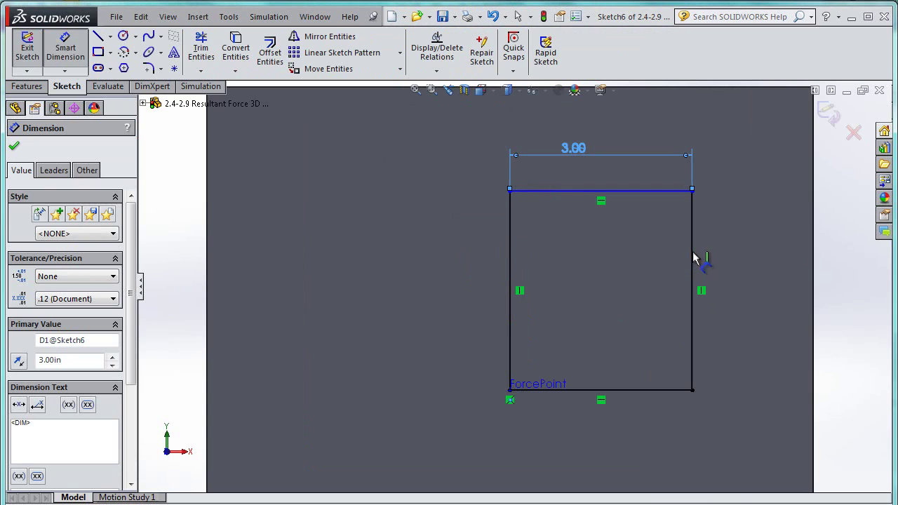
pyautogui.click(693, 257)
pyautogui.click(734, 263)
pyautogui.write('4')
pyautogui.press('Return')
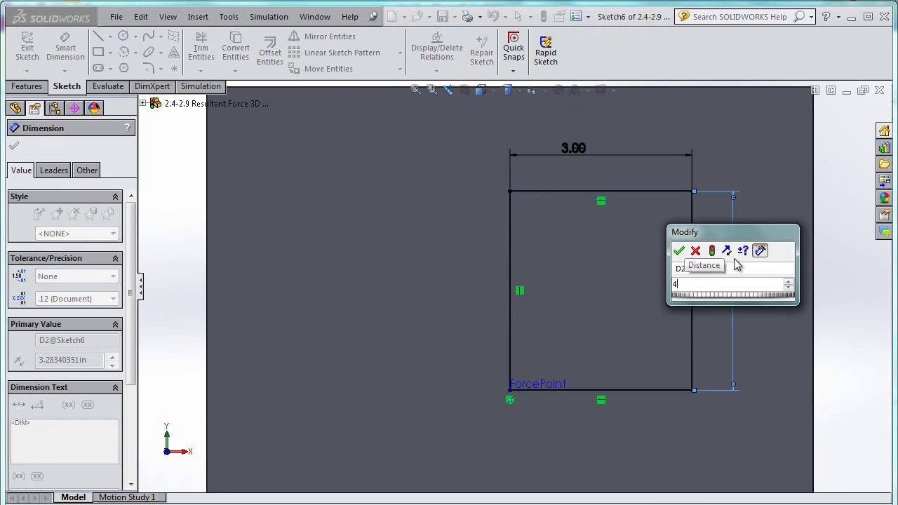
pyautogui.click(828, 111)
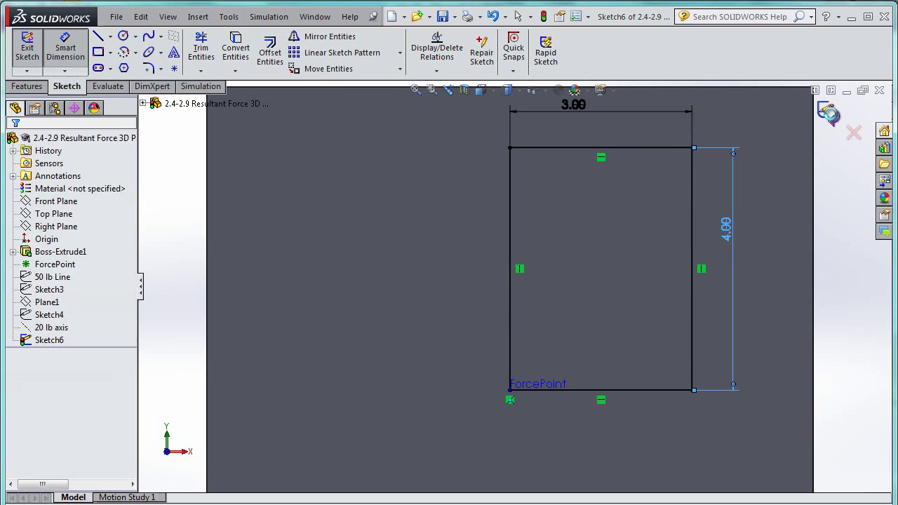
# Step: Show Plane1 again and fit the whole part and plane in view
pyautogui.click(53, 302)
pyautogui.rightClick(53, 302)
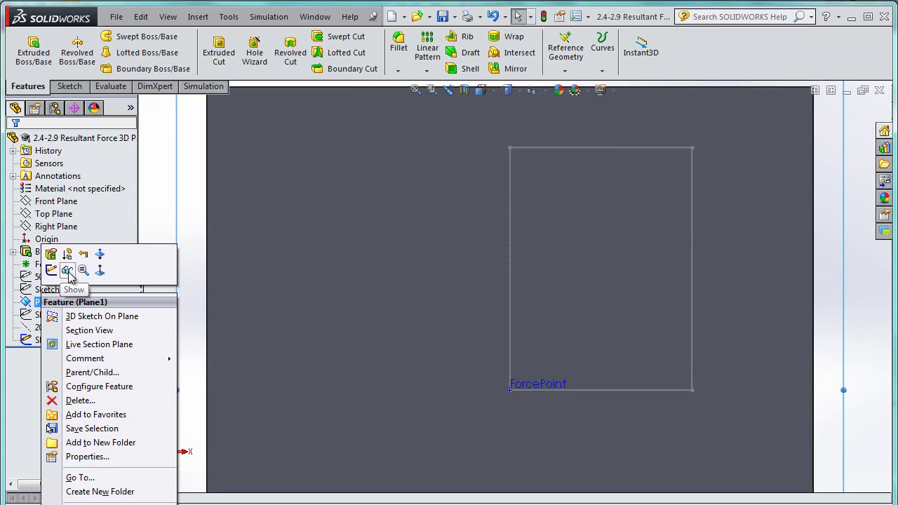
pyautogui.click(63, 271)
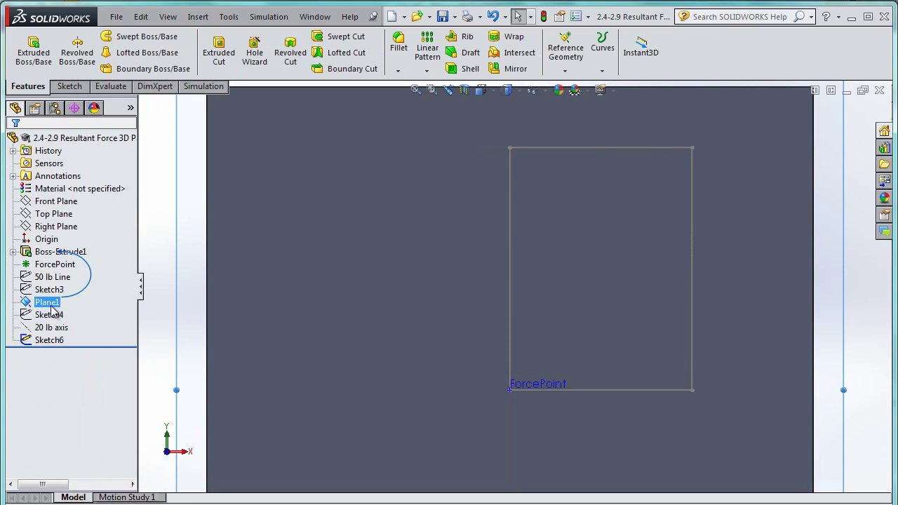
pyautogui.press('f')
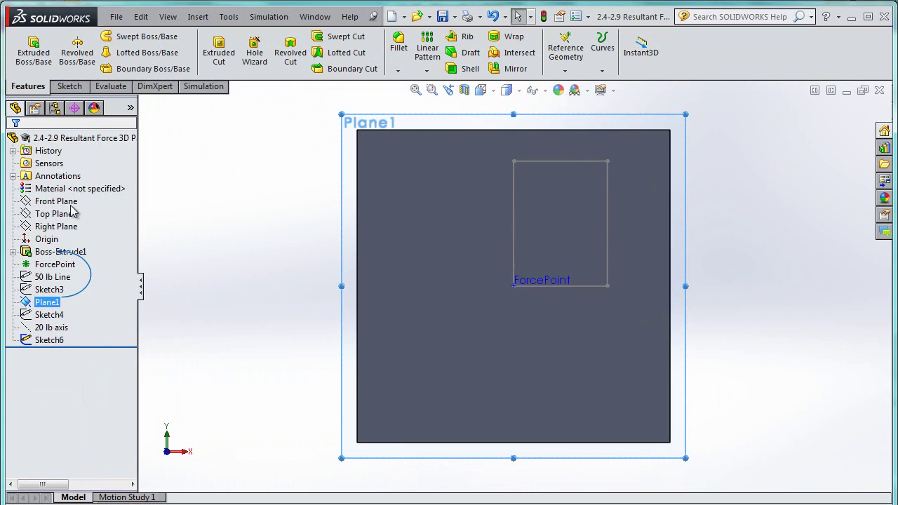
# Step: Sketch on Plane1, converting Sketch6's rectangle outline into Sketch7, then exit the sketch
pyautogui.rightClick(616, 122)
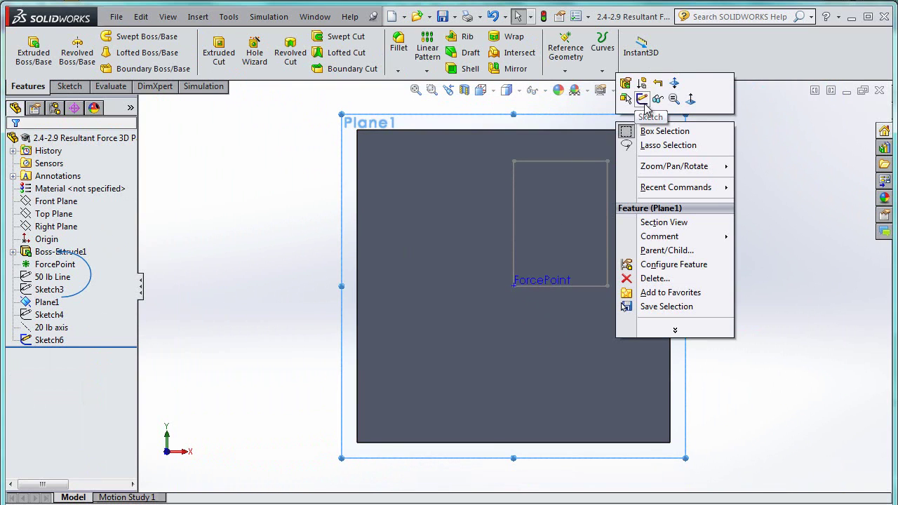
pyautogui.click(645, 105)
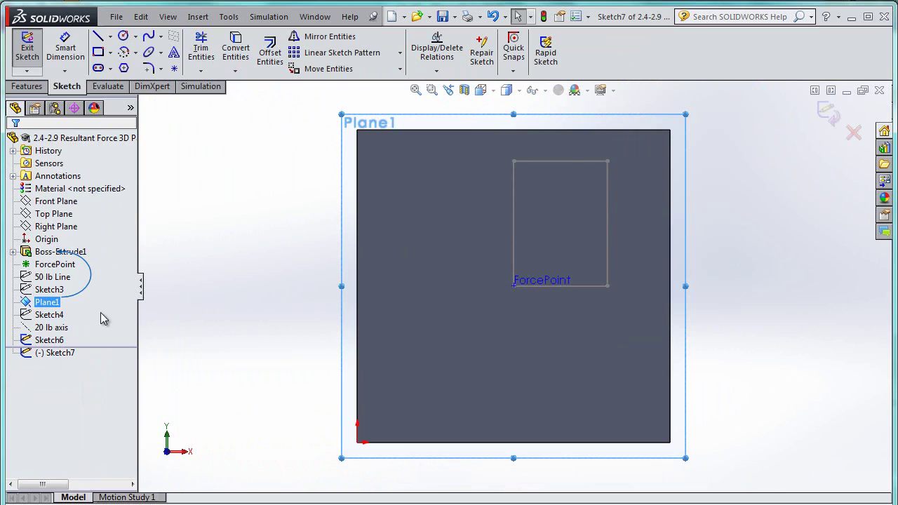
pyautogui.click(561, 162)
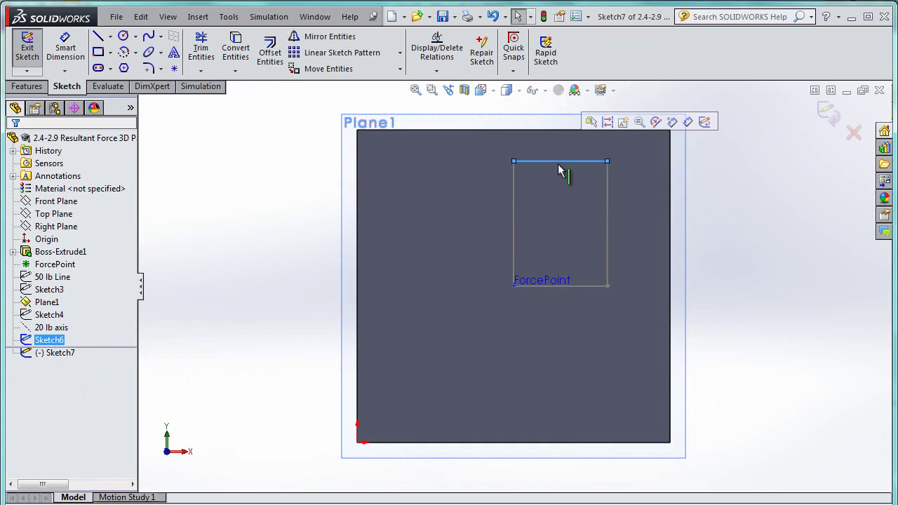
pyautogui.rightClick(559, 162)
pyautogui.click(605, 218)
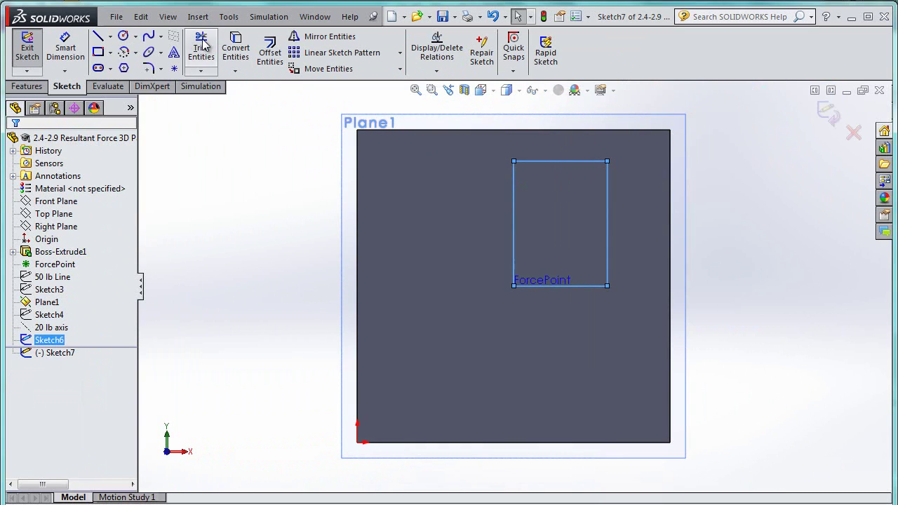
pyautogui.click(237, 52)
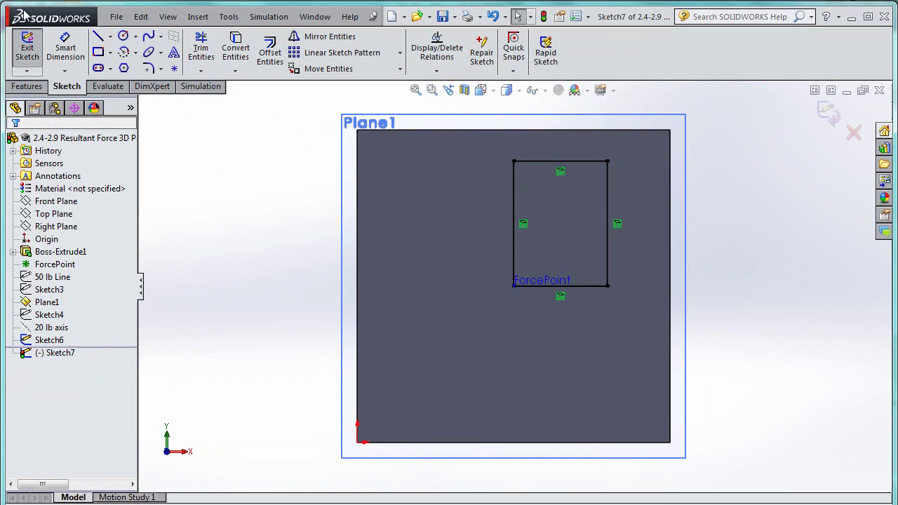
pyautogui.click(28, 51)
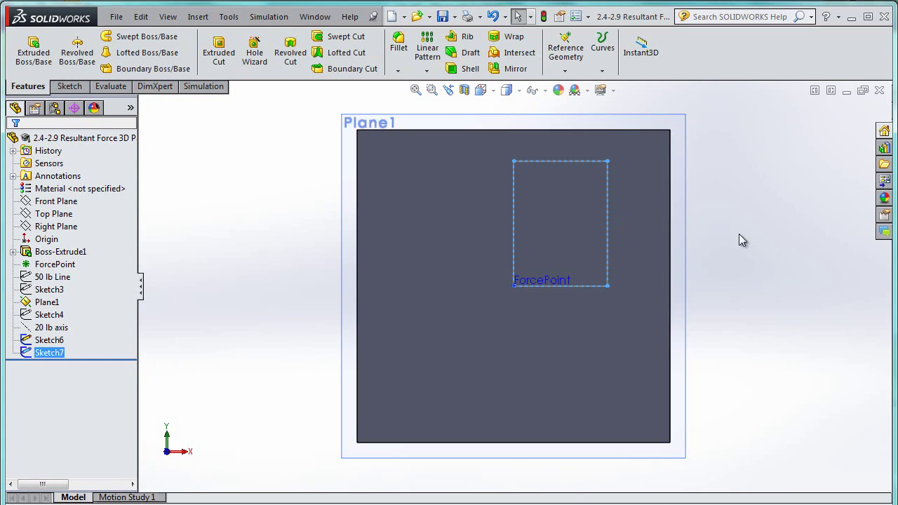
pyautogui.moveTo(739, 238)
pyautogui.mouseDown(button='middle')
pyautogui.moveTo(725, 231)
pyautogui.moveTo(694, 245)
pyautogui.moveTo(732, 231)
pyautogui.moveTo(727, 257)
pyautogui.moveTo(460, 217)
pyautogui.mouseUp(button='middle')
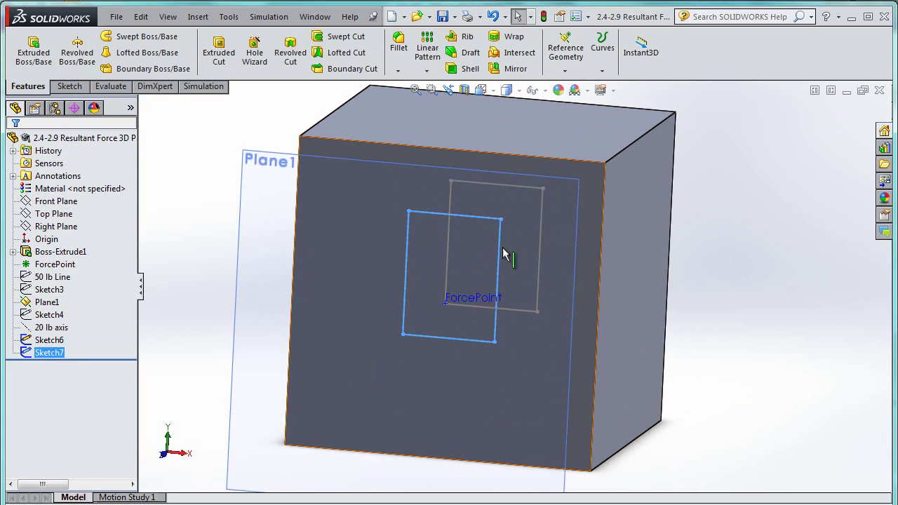
# Step: Create a reference axis from ForcePoint to the rectangle corner, named '5 lb axis'
pyautogui.click(565, 71)
pyautogui.click(585, 100)
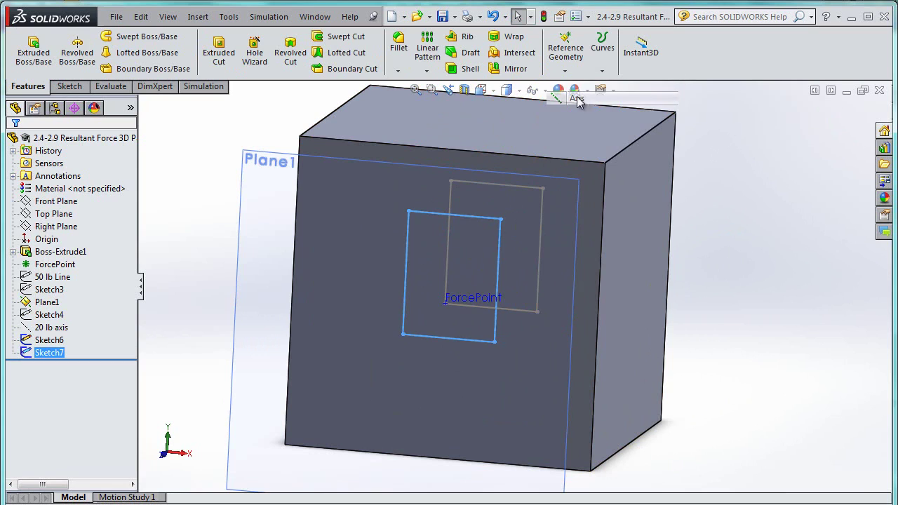
pyautogui.click(456, 298)
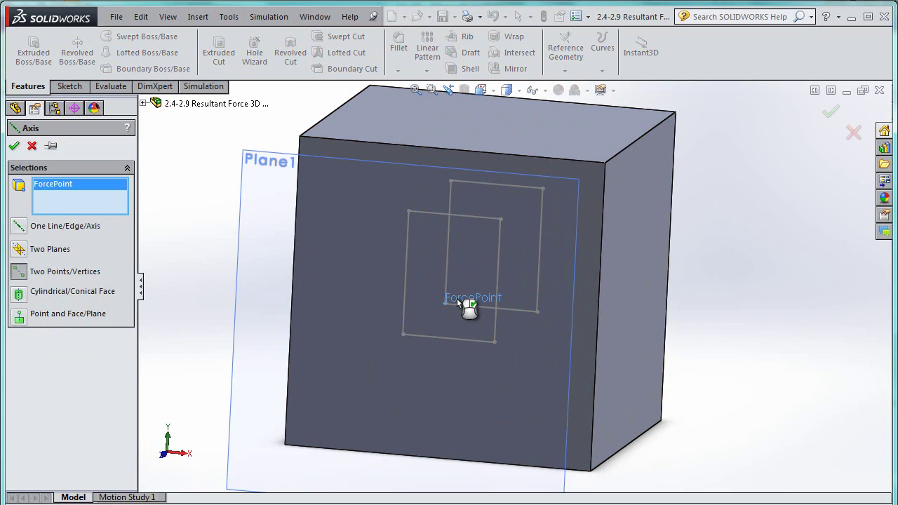
pyautogui.click(499, 219)
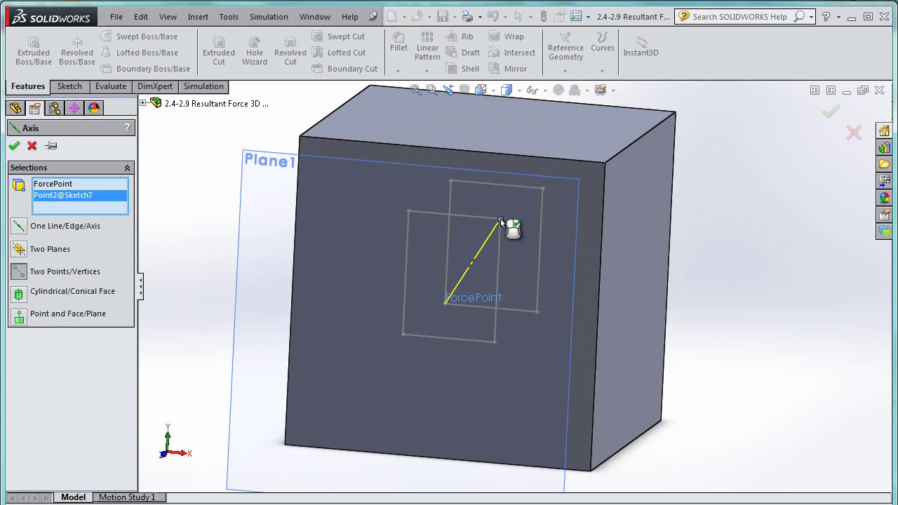
pyautogui.click(14, 146)
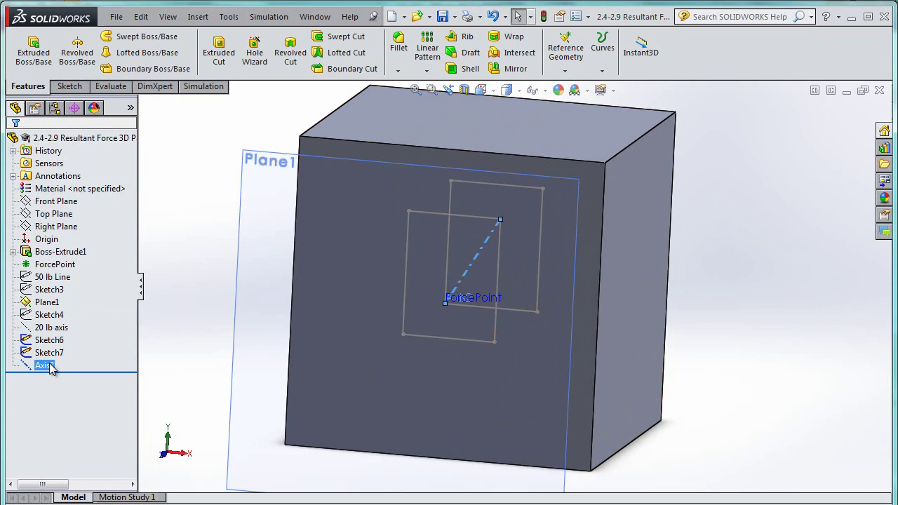
pyautogui.click(43, 365)
pyautogui.click(44, 365)
pyautogui.press('Return')
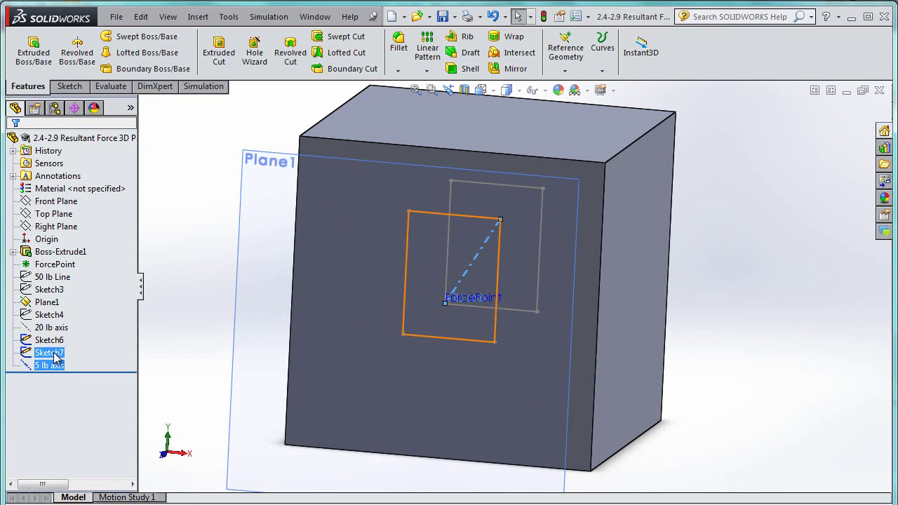
# Step: Hide Sketch7 and Sketch6
pyautogui.rightClick(50, 352)
pyautogui.click(63, 305)
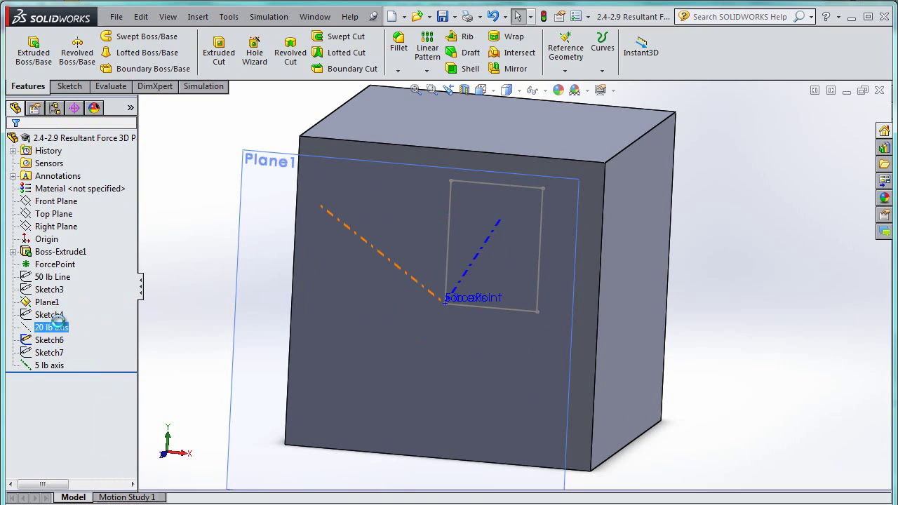
pyautogui.click(49, 340)
pyautogui.rightClick(49, 340)
pyautogui.click(60, 306)
# Step: Make the 50 lb Line and 20 lb axis visible
pyautogui.click(52, 277)
pyautogui.rightClick(52, 277)
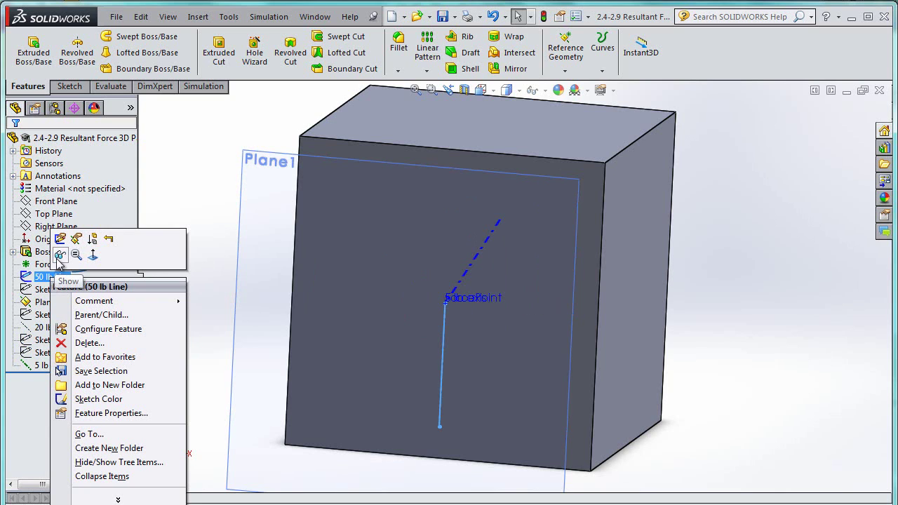
pyautogui.click(60, 254)
pyautogui.click(56, 265)
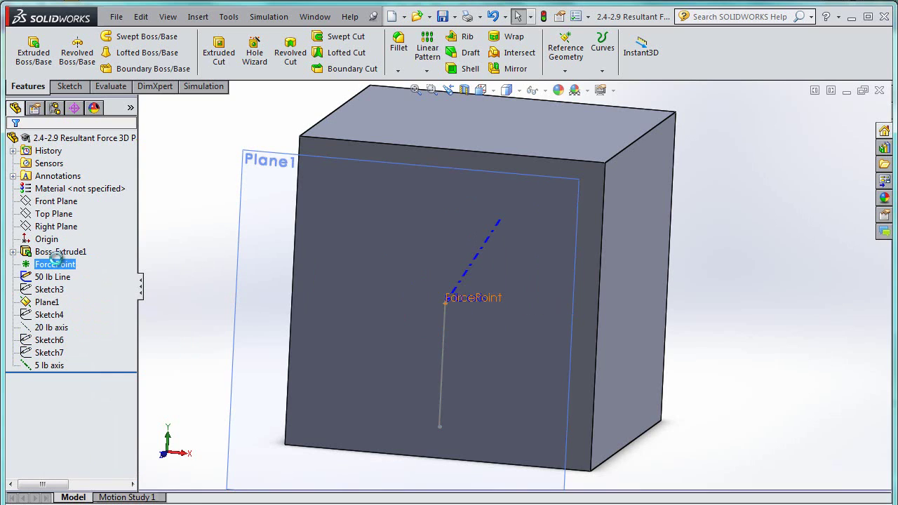
pyautogui.rightClick(67, 326)
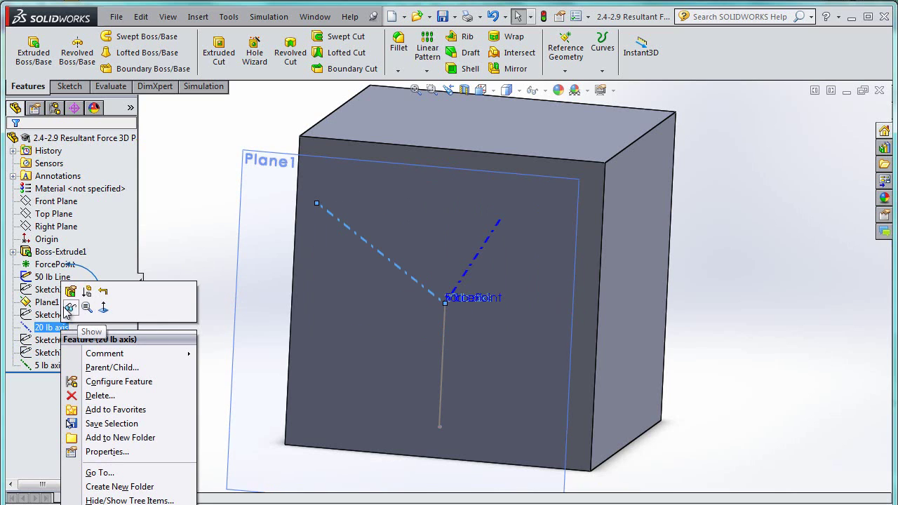
pyautogui.click(70, 309)
pyautogui.moveTo(736, 388); pyautogui.dragTo(244, 274, button='middle')
# Step: Hide Plane1 and orbit the cube to a new angle
pyautogui.rightClick(48, 302)
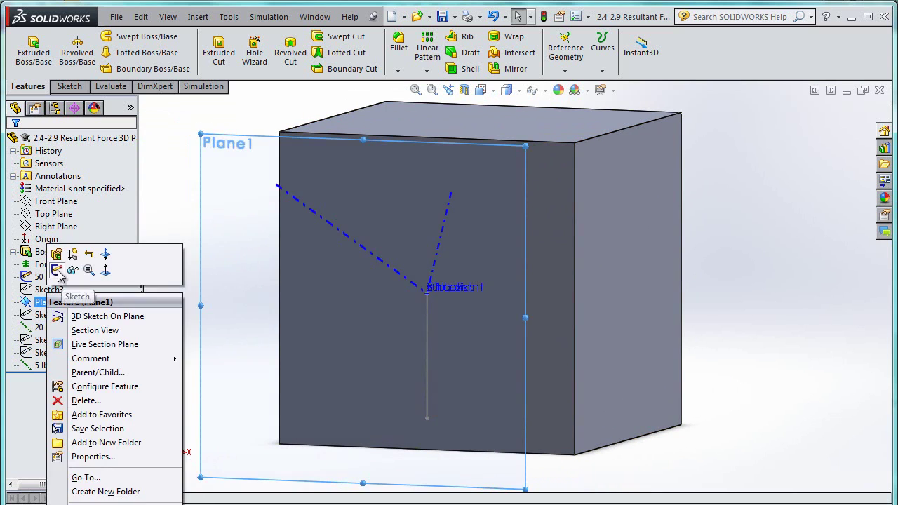
pyautogui.click(72, 270)
pyautogui.moveTo(553, 331); pyautogui.dragTo(798, 317, button='middle')
pyautogui.click(269, 16)
# Step: Create static study Static 1 and set default units to English (IPS): in, Fahrenheit, psi
pyautogui.click(281, 35)
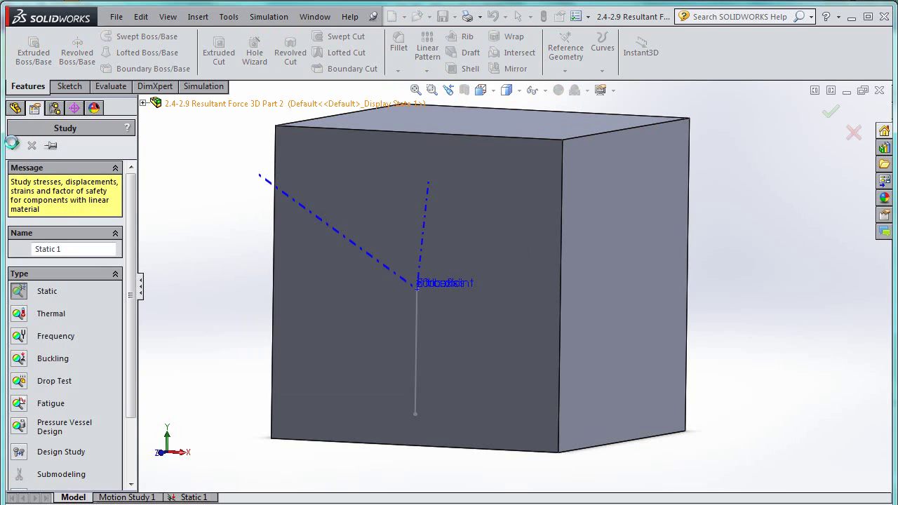
pyautogui.press('Return')
pyautogui.click(270, 17)
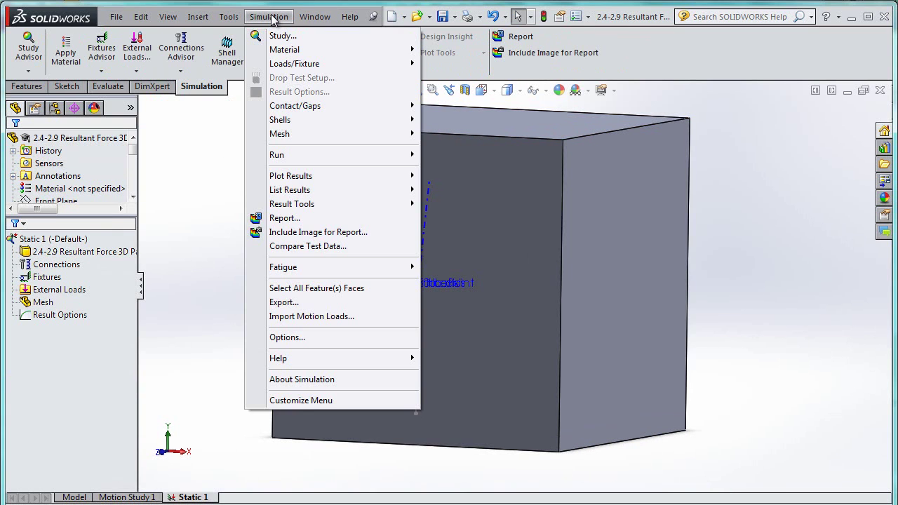
pyautogui.click(335, 339)
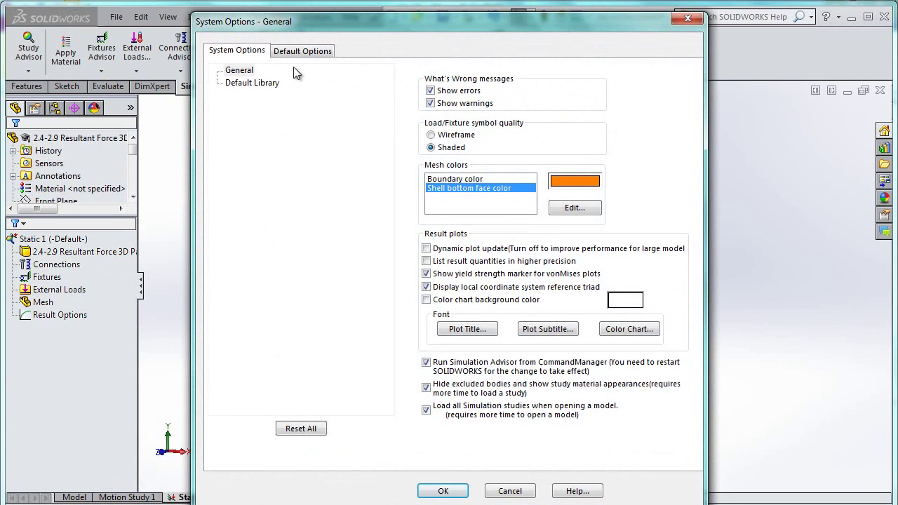
pyautogui.click(296, 51)
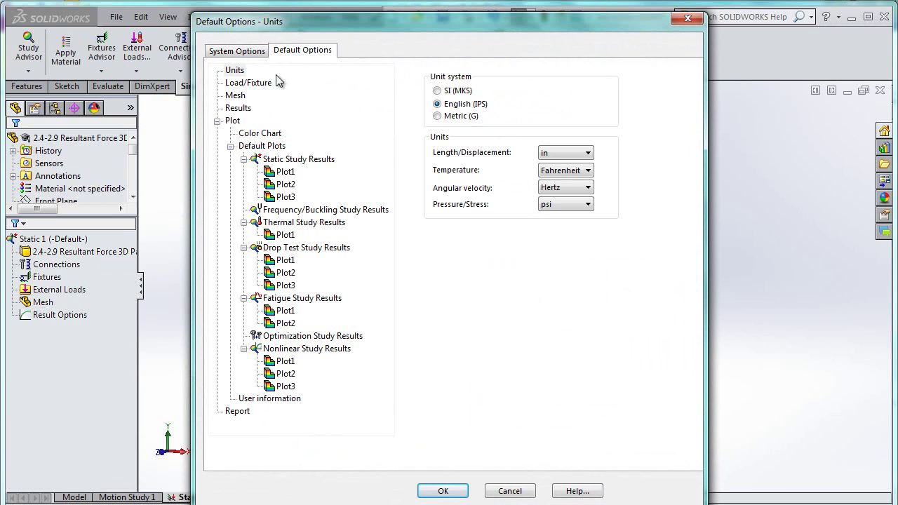
pyautogui.click(458, 92)
pyautogui.click(459, 491)
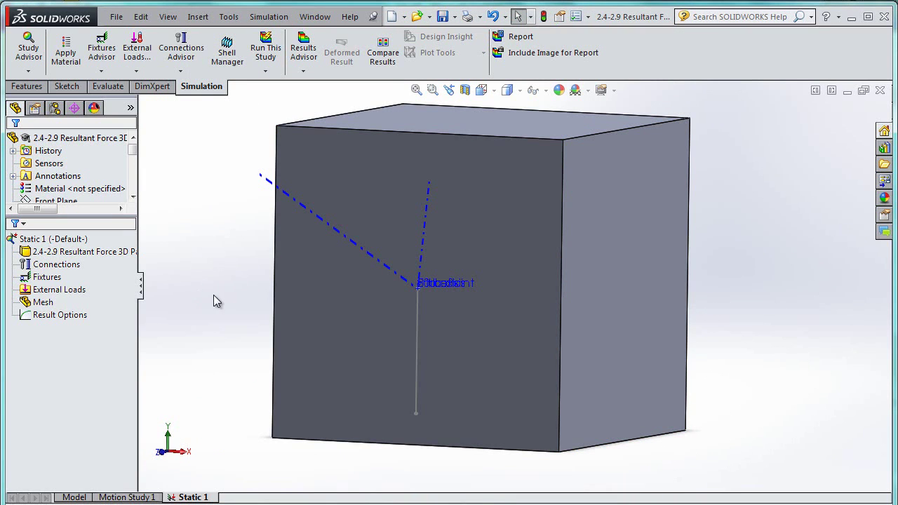
pyautogui.moveTo(215, 294)
pyautogui.mouseDown(button='middle')
pyautogui.moveTo(201, 287)
pyautogui.moveTo(215, 268)
pyautogui.moveTo(223, 300)
pyautogui.mouseUp(button='middle')
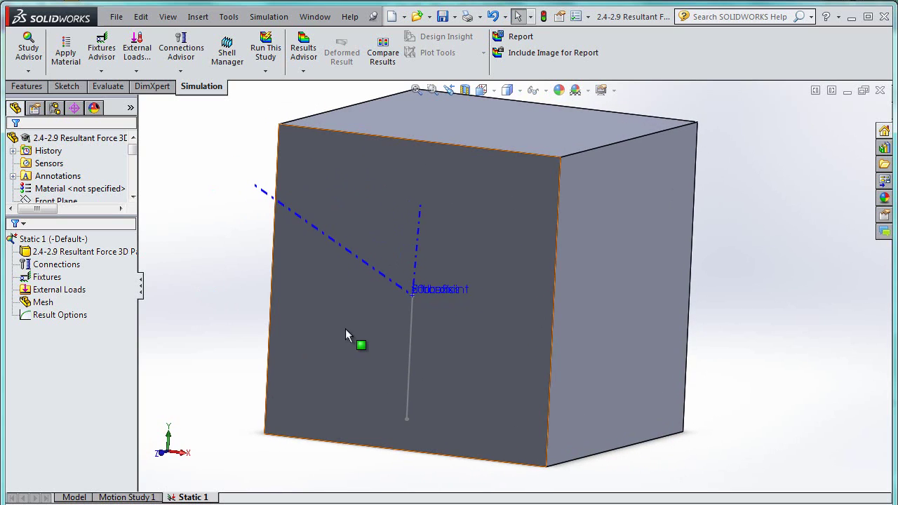
# Step: Start a force load with selected direction, applied at ForcePoint instead of faces
pyautogui.rightClick(53, 289)
pyautogui.click(88, 37)
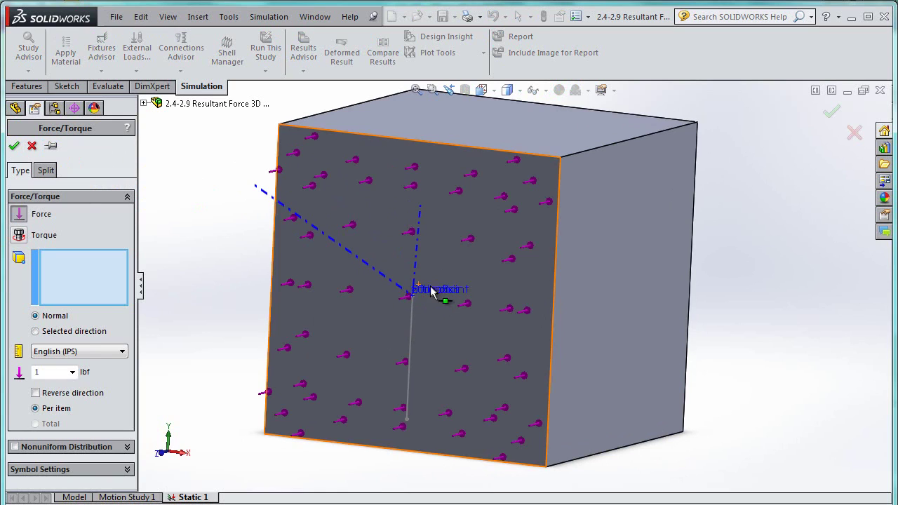
pyautogui.click(72, 333)
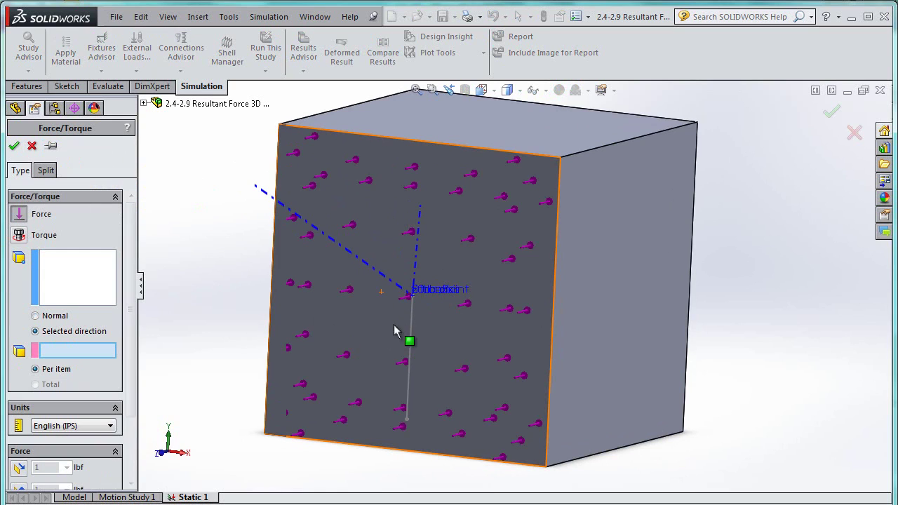
pyautogui.click(425, 296)
pyautogui.click(144, 103)
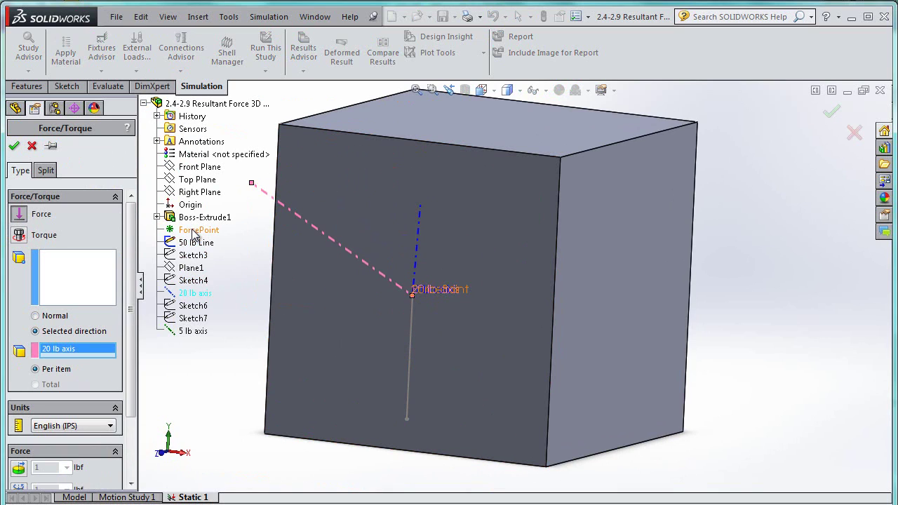
pyautogui.rightClick(52, 268)
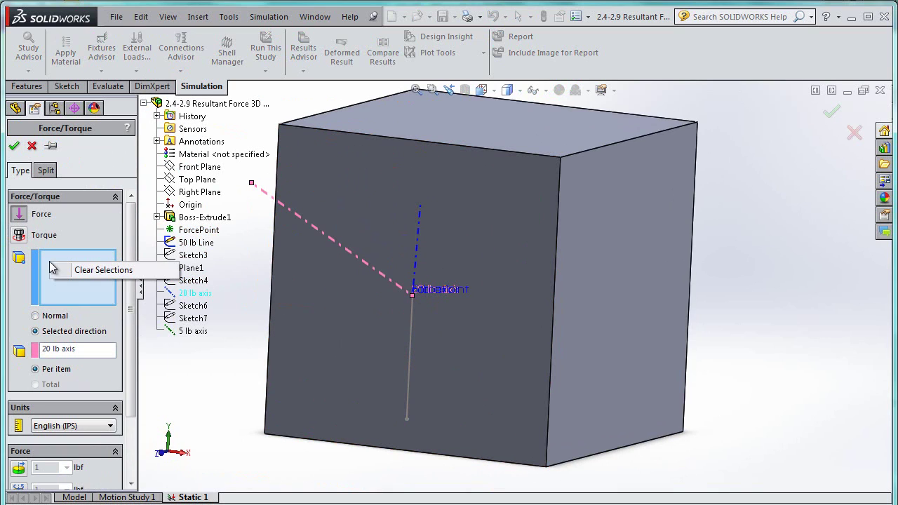
pyautogui.click(210, 251)
pyautogui.click(200, 230)
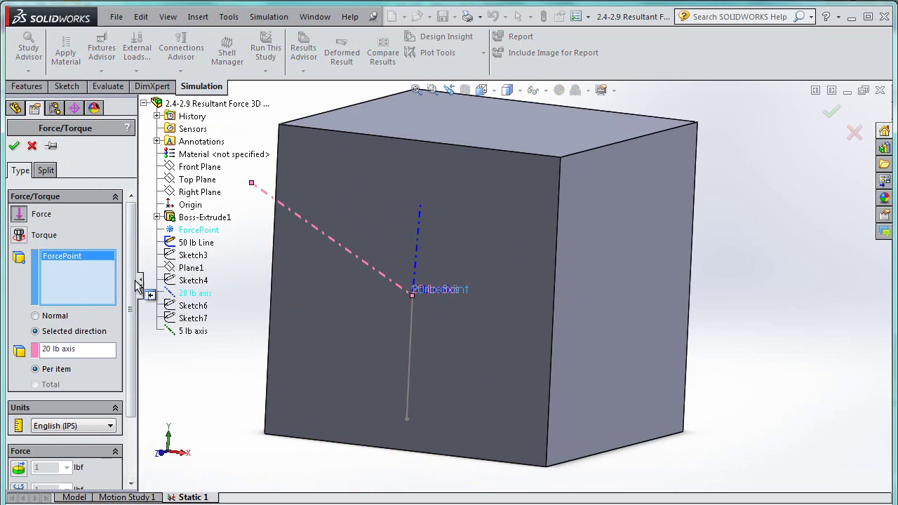
# Step: Direct the force along the 50 lb Line at 50 lbf, reversed, as Force-1
pyautogui.rightClick(101, 356)
pyautogui.click(135, 371)
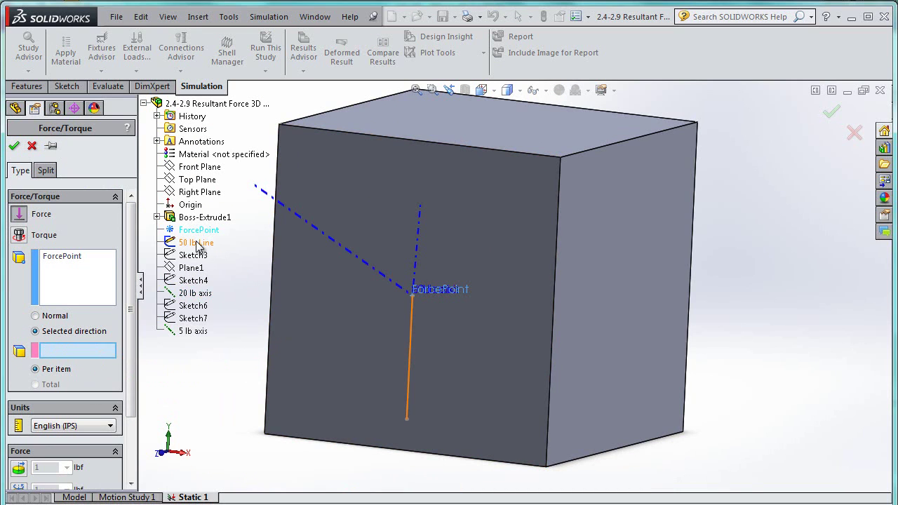
pyautogui.click(408, 363)
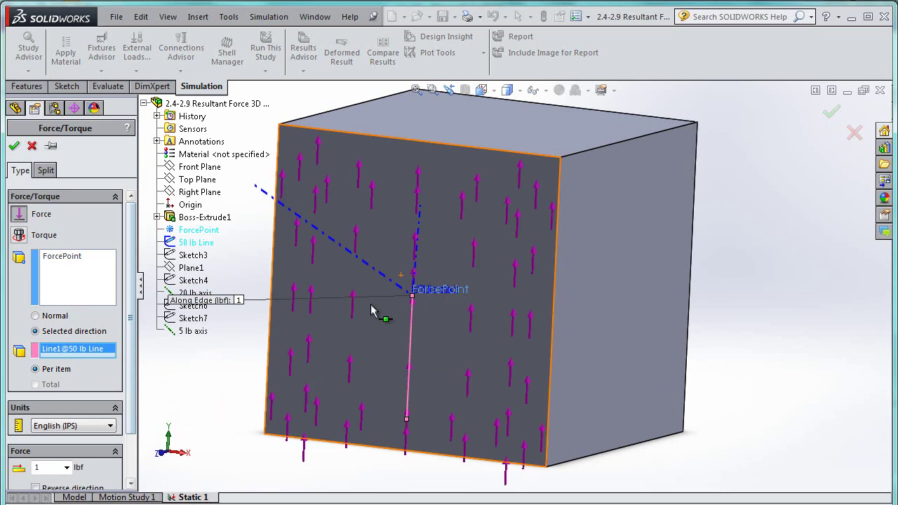
pyautogui.scroll(-2, 63, 449)
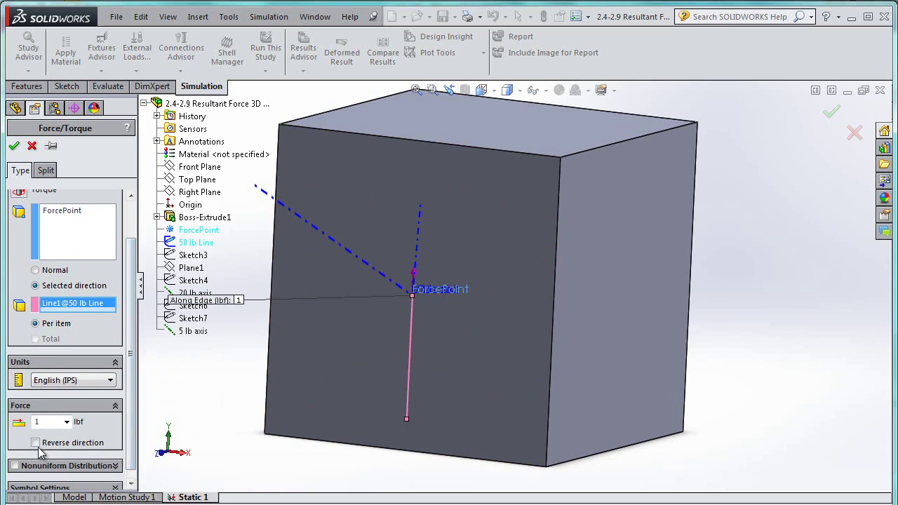
pyautogui.write('50')
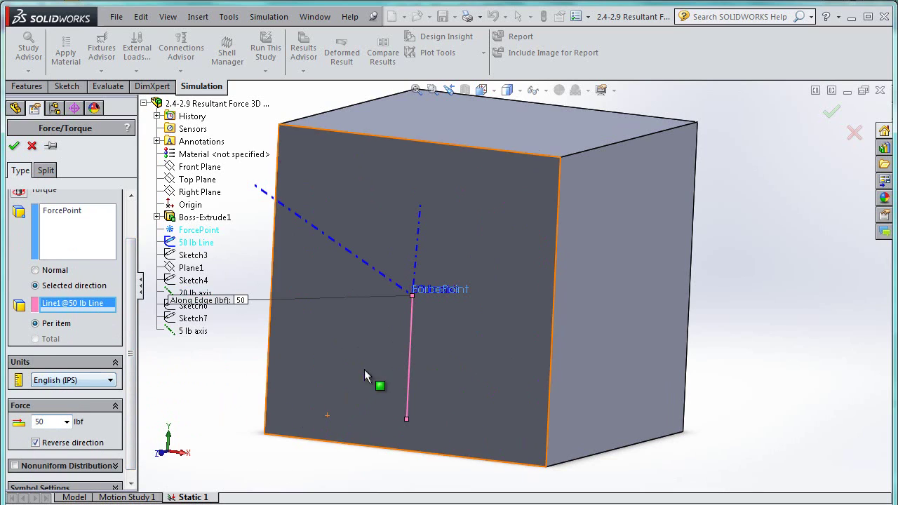
pyautogui.click(14, 146)
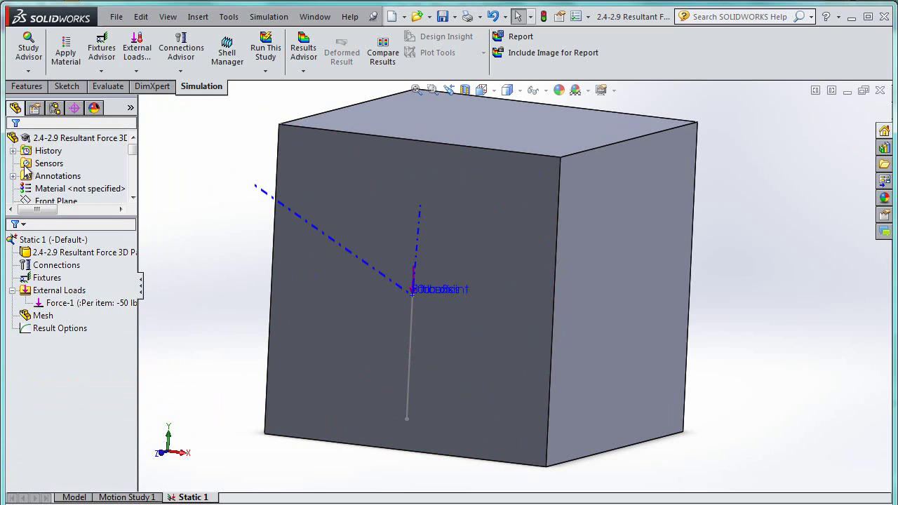
# Step: Start a second force at ForcePoint, directed along the 20 lb axis instead of the 50 lb Line
pyautogui.rightClick(78, 289)
pyautogui.click(103, 34)
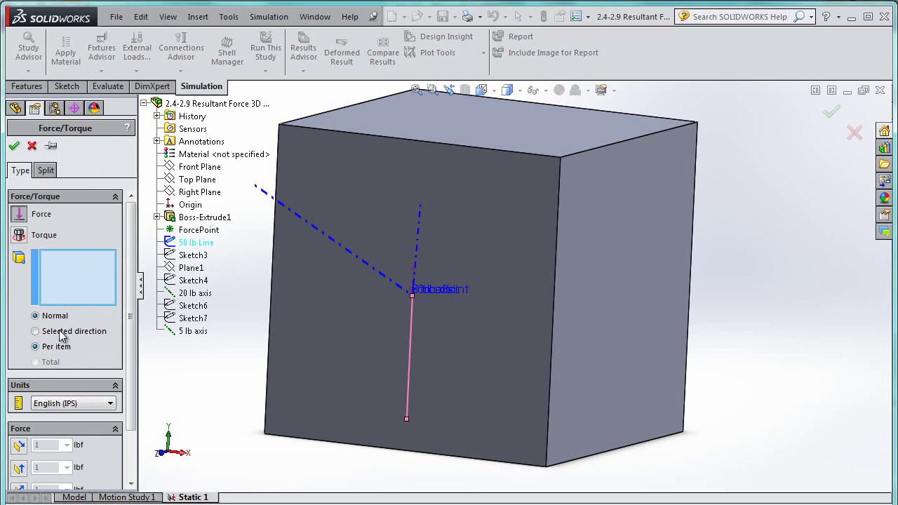
pyautogui.click(60, 333)
pyautogui.click(196, 231)
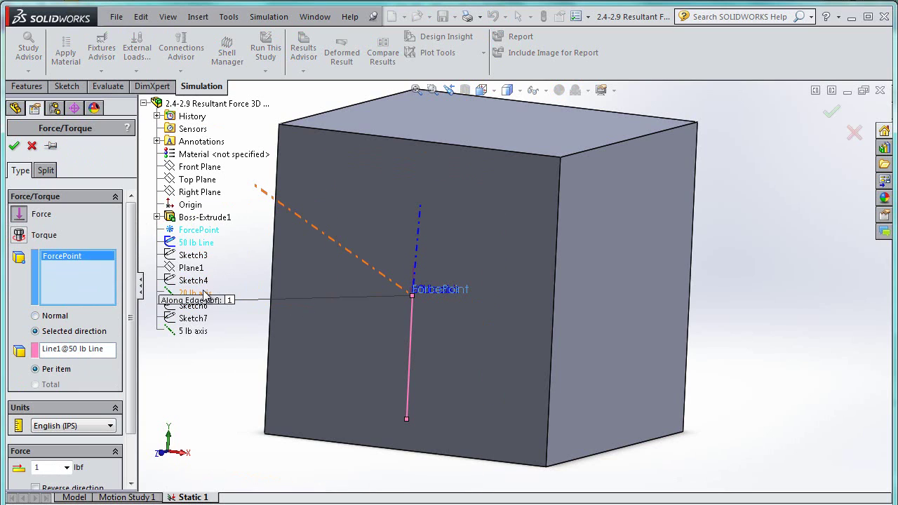
pyautogui.click(76, 355)
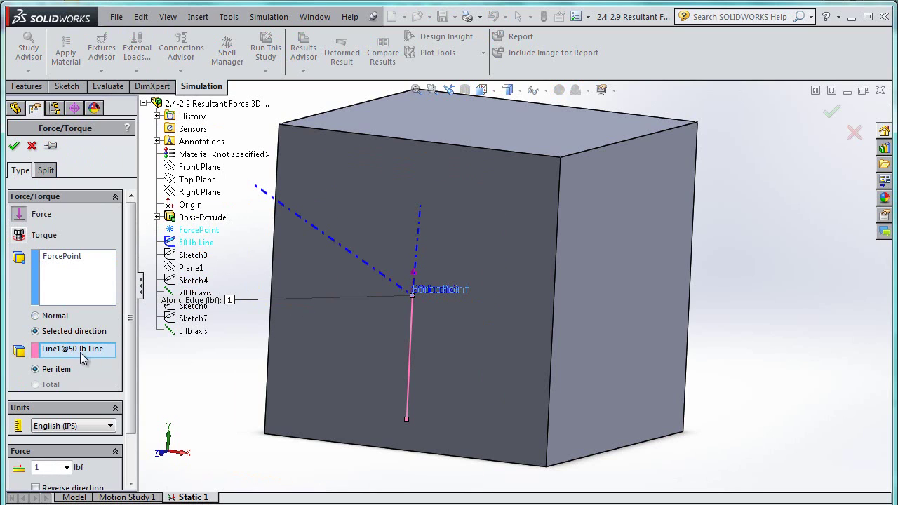
pyautogui.rightClick(83, 356)
pyautogui.click(151, 359)
pyautogui.click(192, 293)
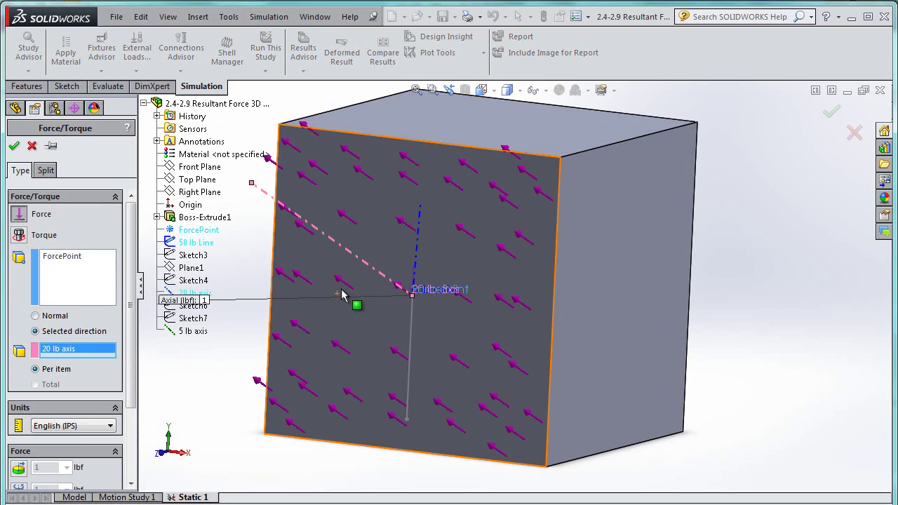
# Step: Set the axial force component to 20 lbf and confirm Force-2
pyautogui.scroll(-3, 130, 395)
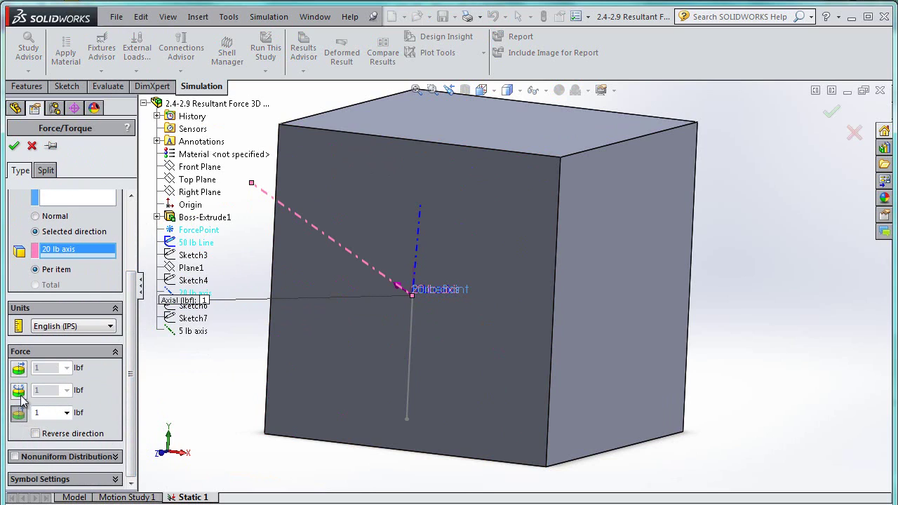
pyautogui.click(18, 391)
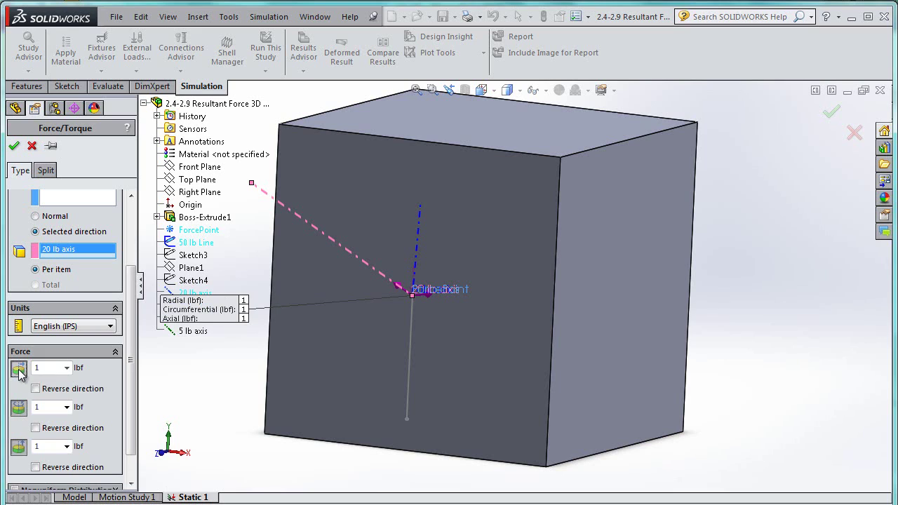
pyautogui.click(18, 369)
pyautogui.click(18, 369)
pyautogui.click(18, 390)
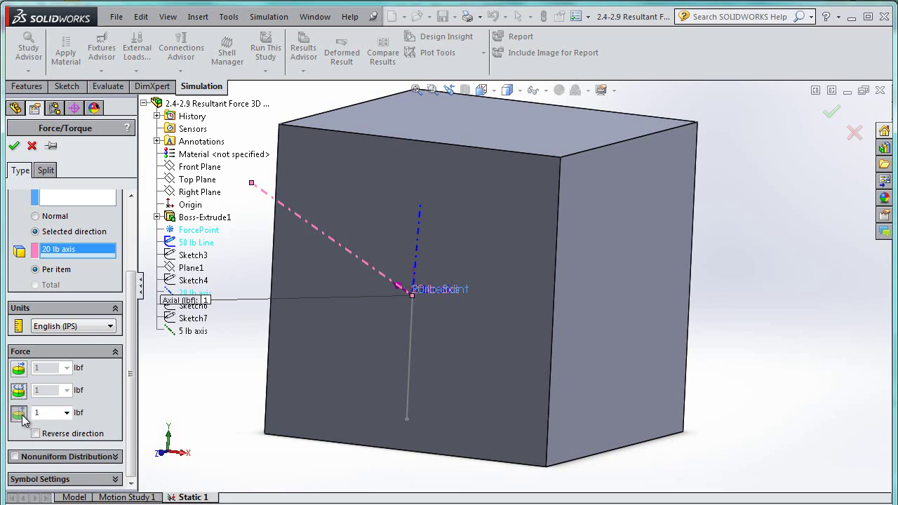
pyautogui.click(46, 413)
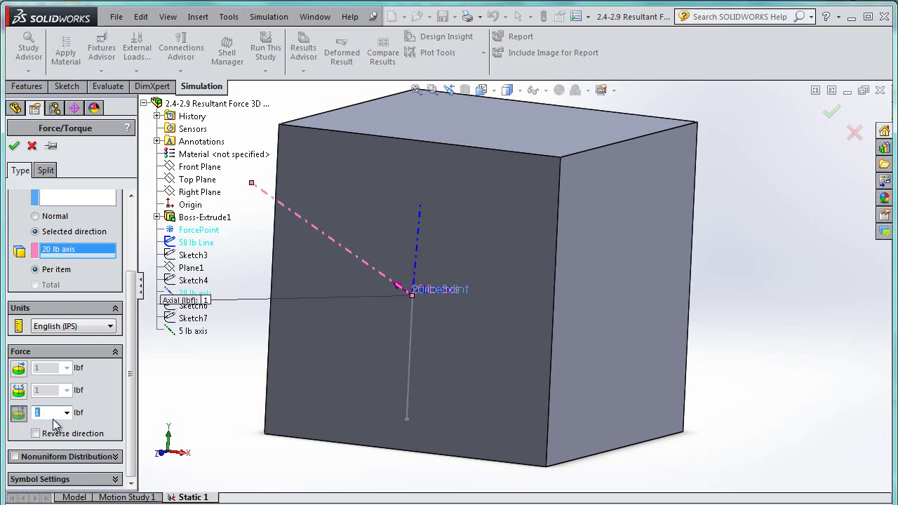
pyautogui.click(15, 146)
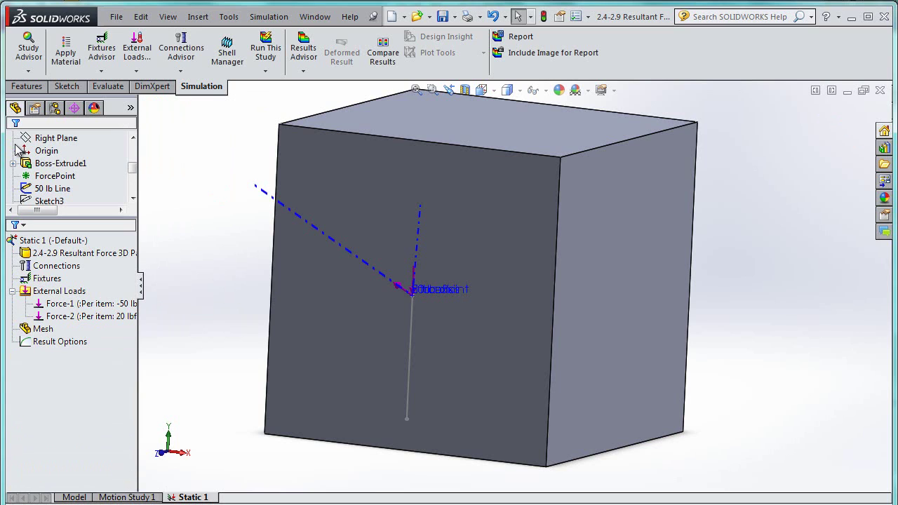
pyautogui.rightClick(68, 290)
pyautogui.click(98, 50)
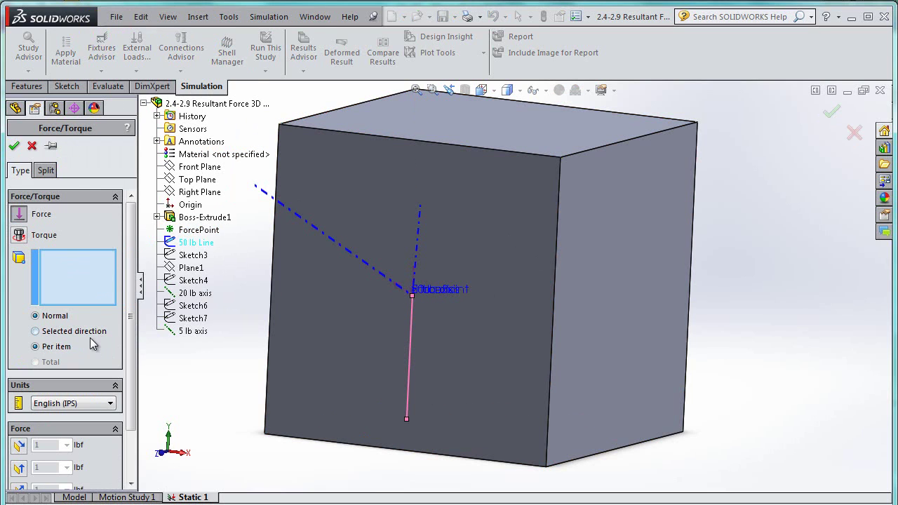
pyautogui.click(70, 331)
pyautogui.click(62, 260)
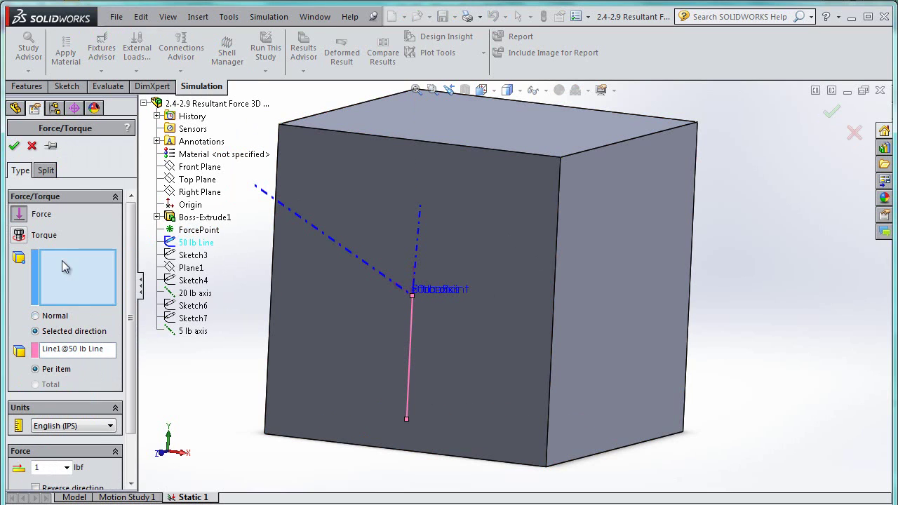
pyautogui.click(184, 232)
pyautogui.rightClick(101, 351)
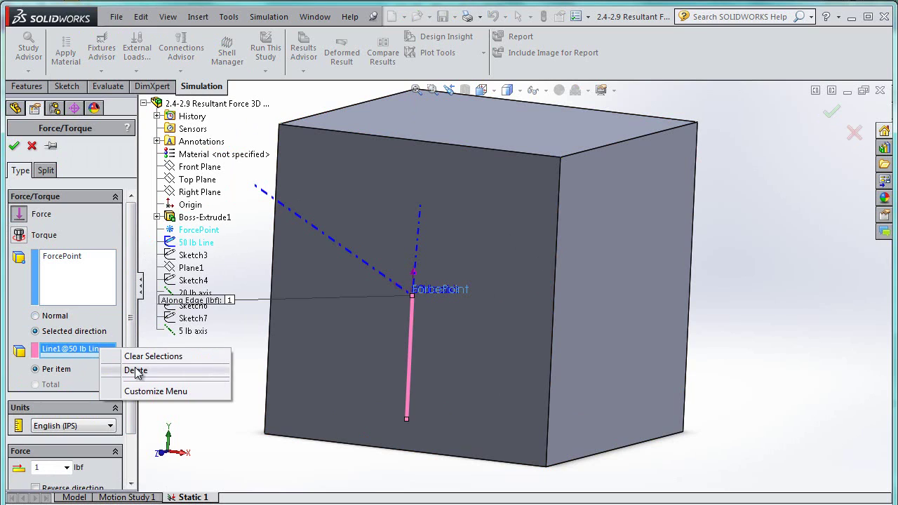
pyautogui.click(186, 368)
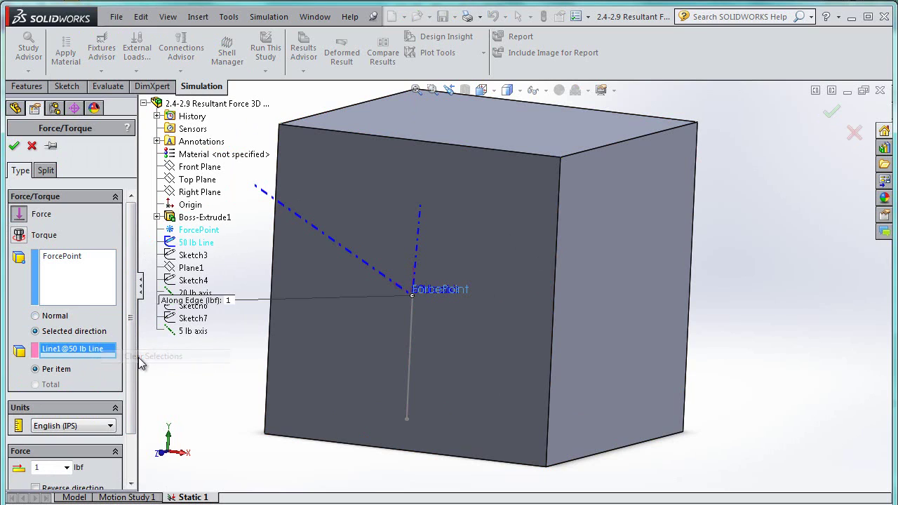
pyautogui.click(191, 334)
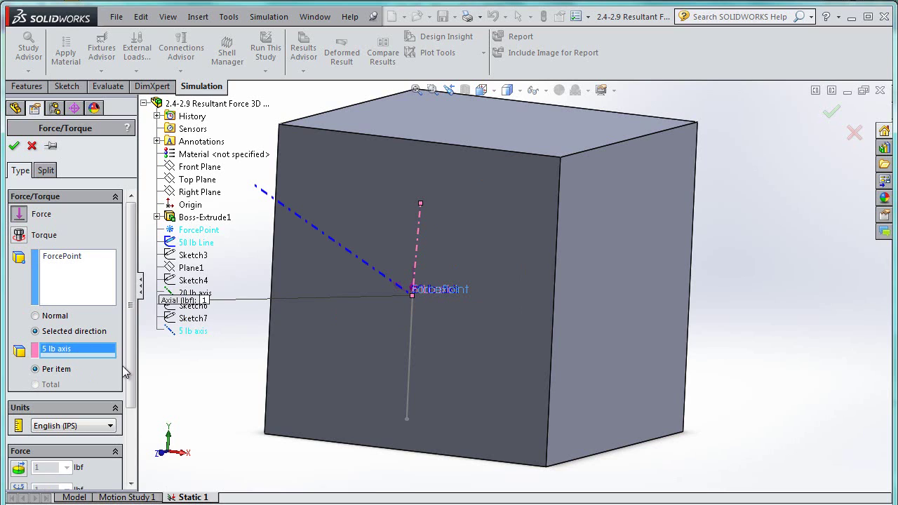
pyautogui.scroll(-3, 130, 379)
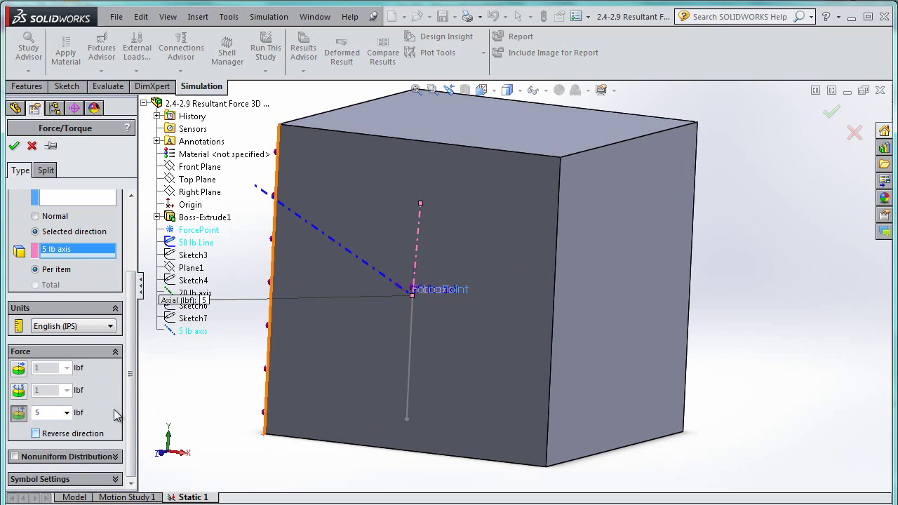
pyautogui.moveTo(264, 415); pyautogui.dragTo(86, 419, button='middle')
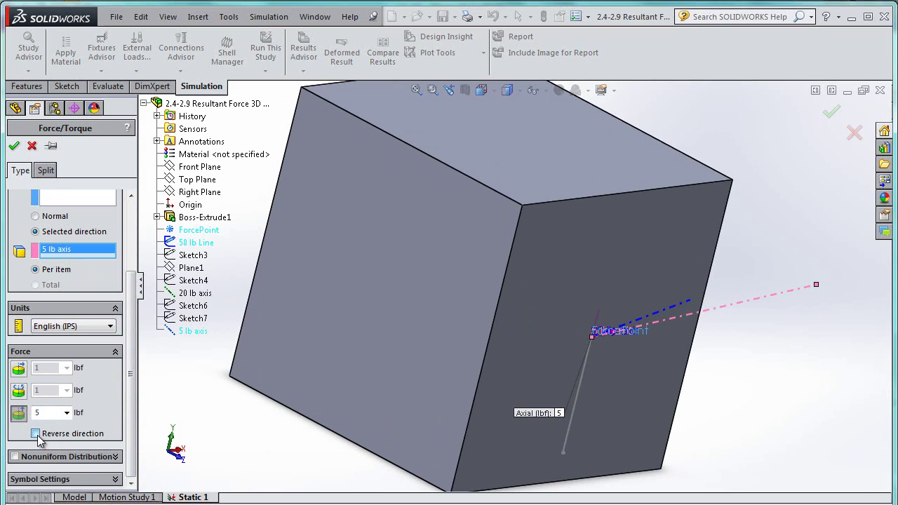
pyautogui.click(36, 433)
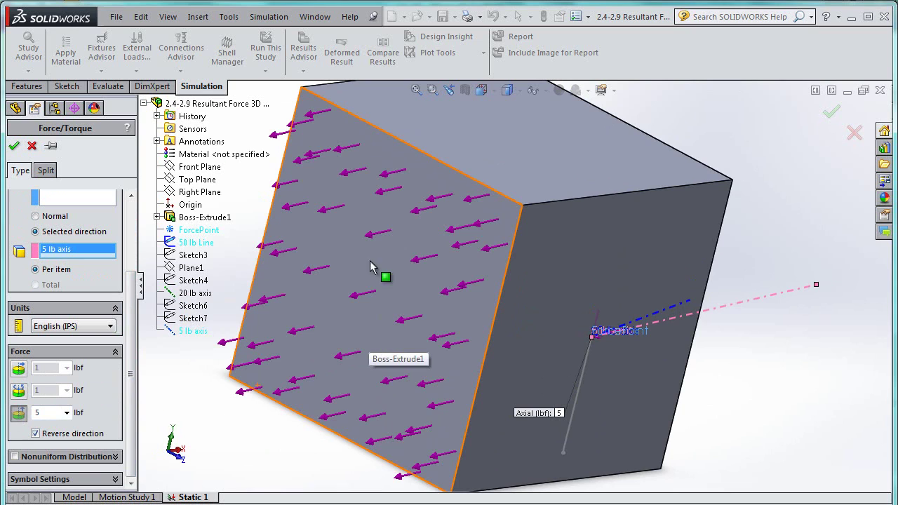
# Step: Cancel the unfinished force and hide the Boss-Extrude1 cube body
pyautogui.click(14, 145)
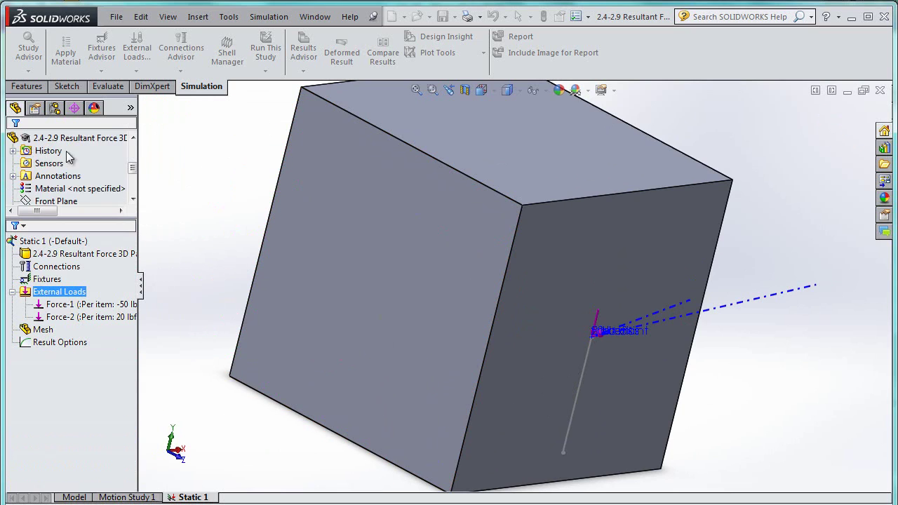
pyautogui.rightClick(84, 168)
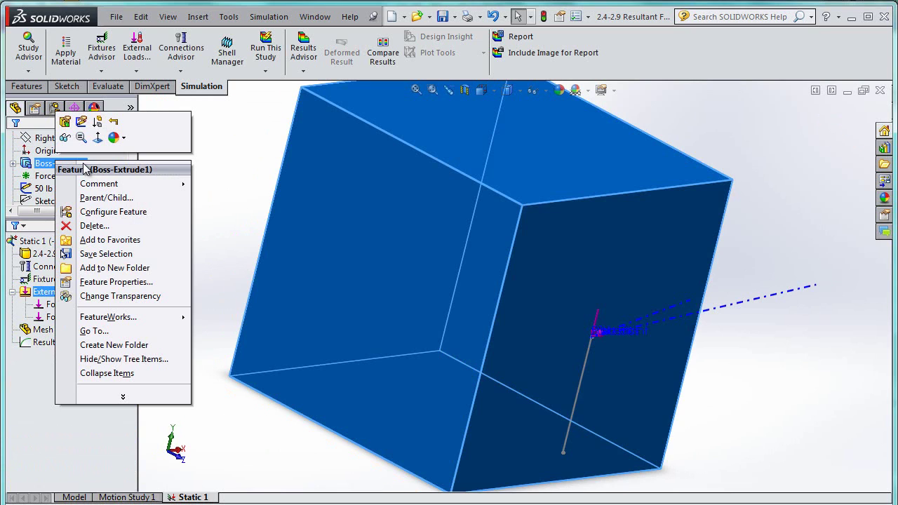
pyautogui.click(64, 139)
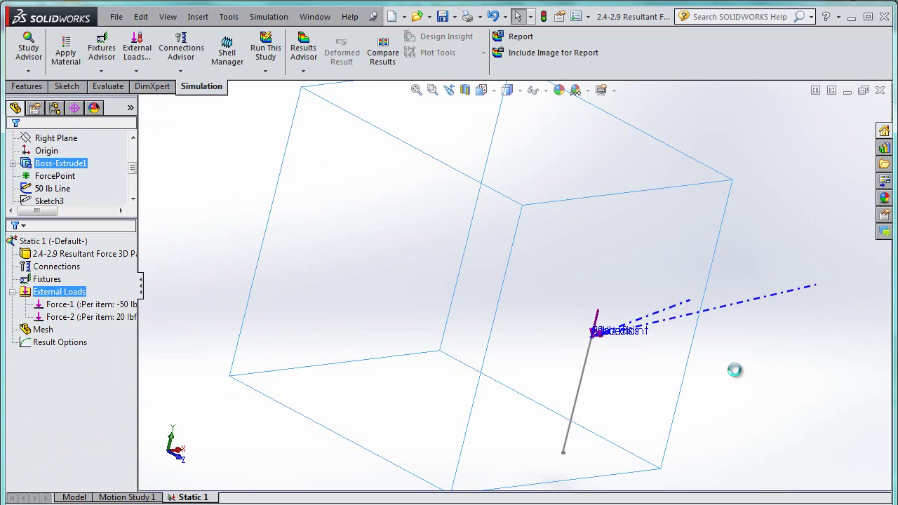
pyautogui.moveTo(773, 393); pyautogui.dragTo(708, 372, button='middle')
# Step: Start a third force at ForcePoint, directed along the 5 lb axis
pyautogui.rightClick(42, 293)
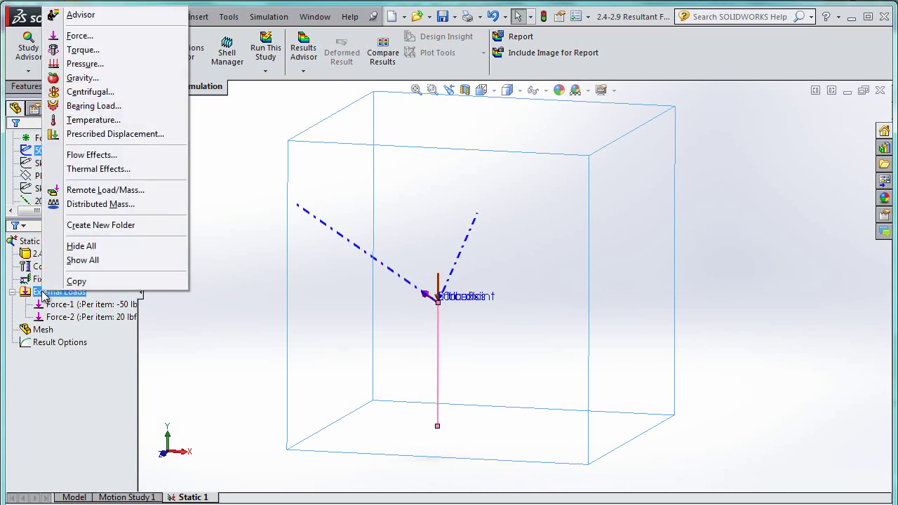
pyautogui.click(79, 36)
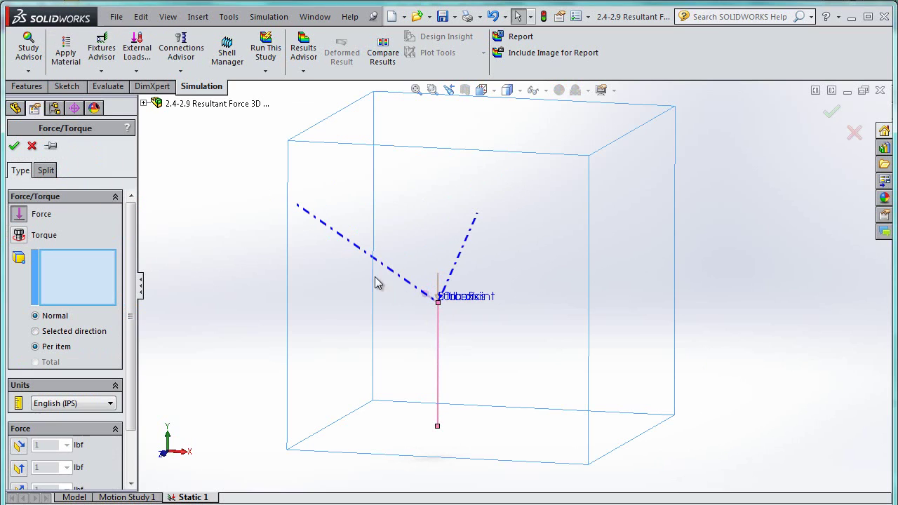
pyautogui.click(144, 104)
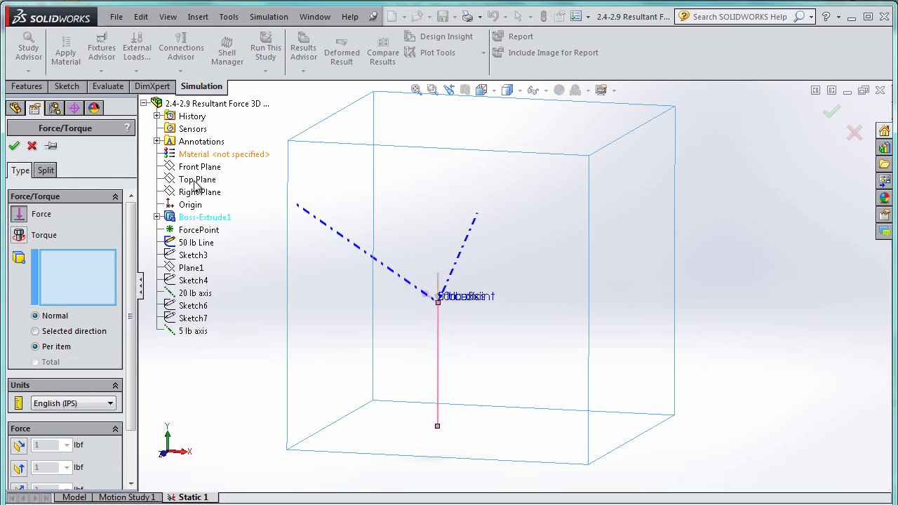
pyautogui.click(199, 231)
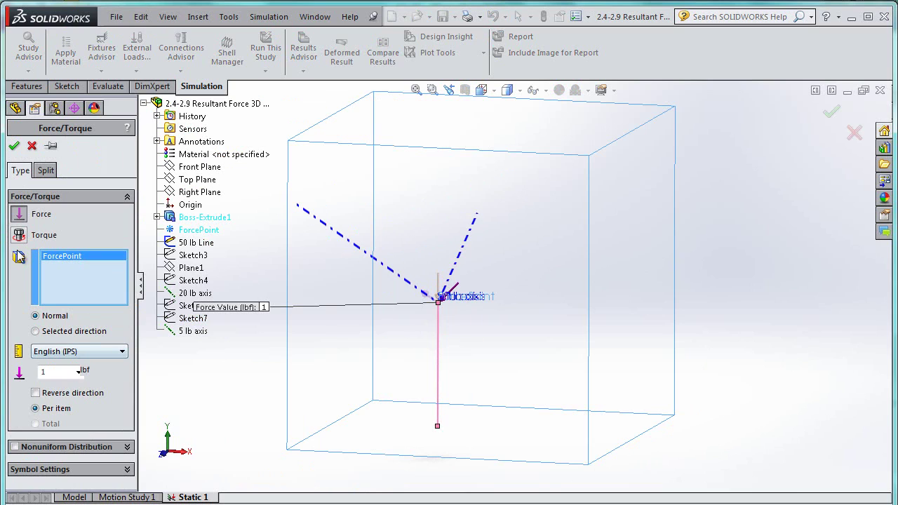
pyautogui.click(68, 331)
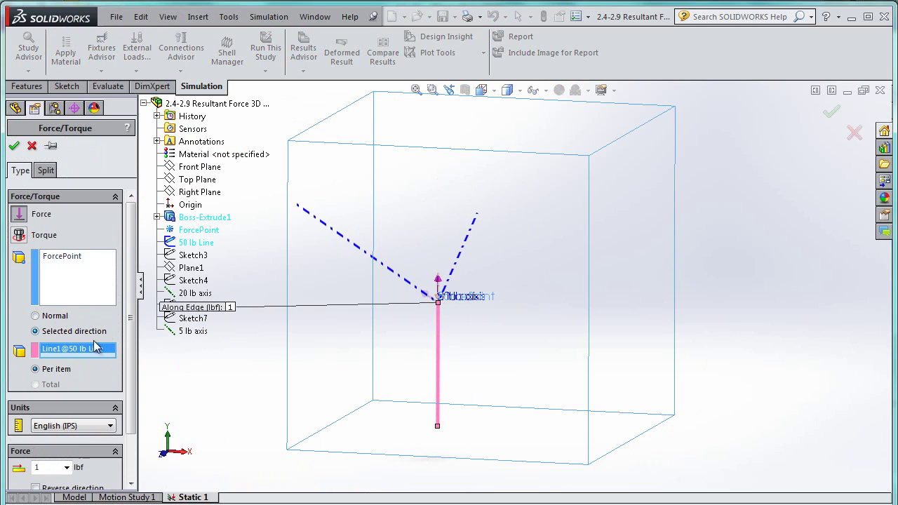
pyautogui.click(194, 331)
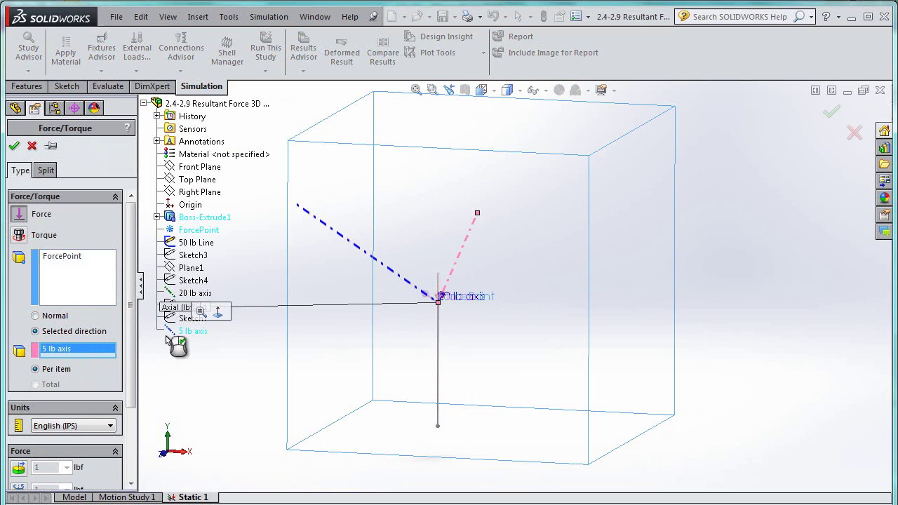
# Step: Enter an axial force of 5 lbf and confirm Force-3
pyautogui.moveTo(529, 366); pyautogui.dragTo(595, 435, button='middle')
pyautogui.scroll(-2, 594, 431)
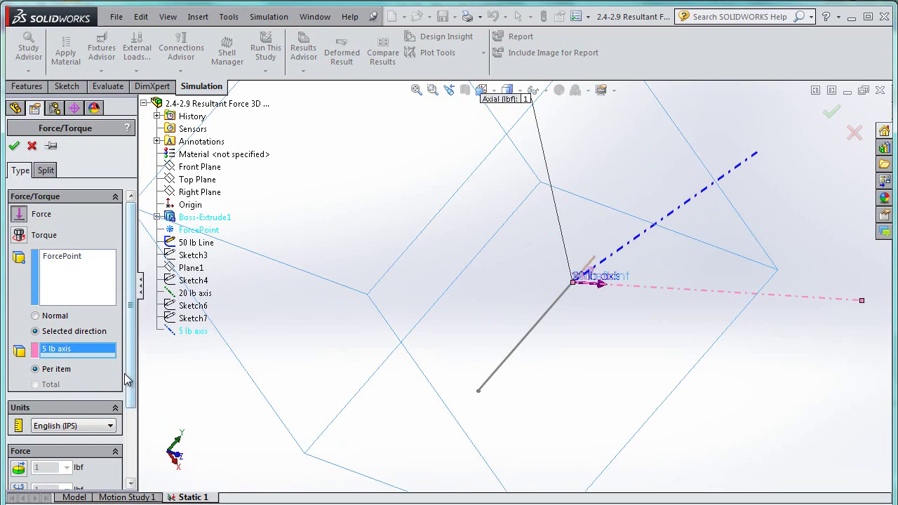
pyautogui.moveTo(130, 308); pyautogui.dragTo(147, 465)
pyautogui.doubleClick(55, 413)
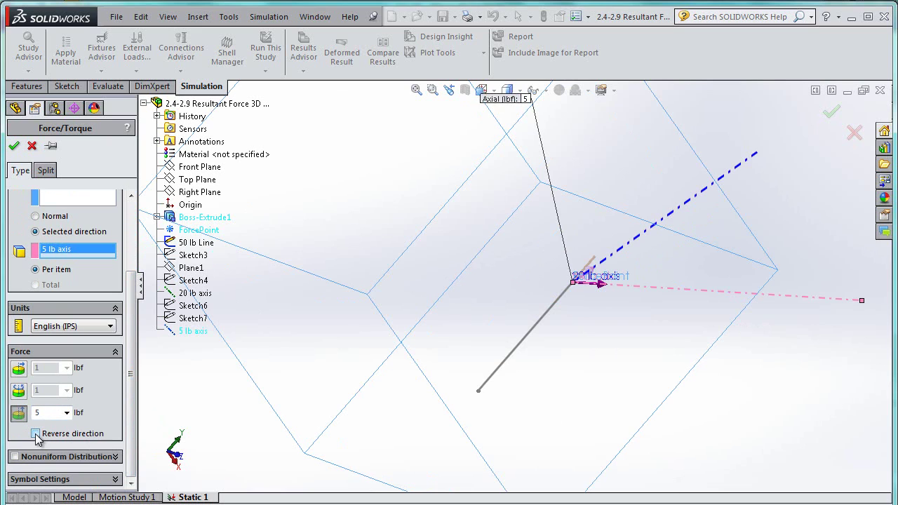
pyautogui.click(13, 146)
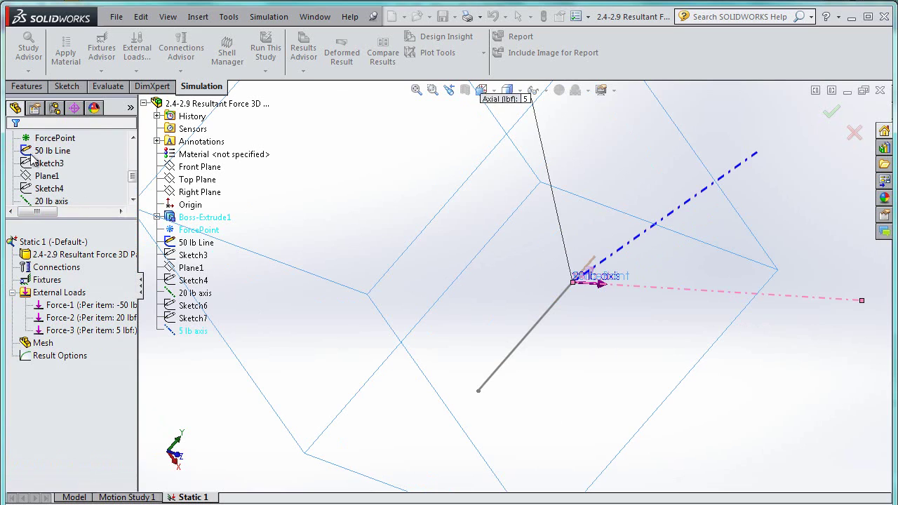
# Step: Show the hidden Boss-Extrude1 cube again
pyautogui.moveTo(697, 281)
pyautogui.mouseDown(button='middle')
pyautogui.moveTo(687, 259)
pyautogui.moveTo(625, 261)
pyautogui.moveTo(617, 253)
pyautogui.mouseUp(button='middle')
pyautogui.press('f')
pyautogui.moveTo(728, 239)
pyautogui.mouseDown(button='middle')
pyautogui.moveTo(651, 240)
pyautogui.moveTo(655, 201)
pyautogui.moveTo(673, 255)
pyautogui.moveTo(541, 350)
pyautogui.mouseUp(button='middle')
pyautogui.scroll(-5, 411, 227)
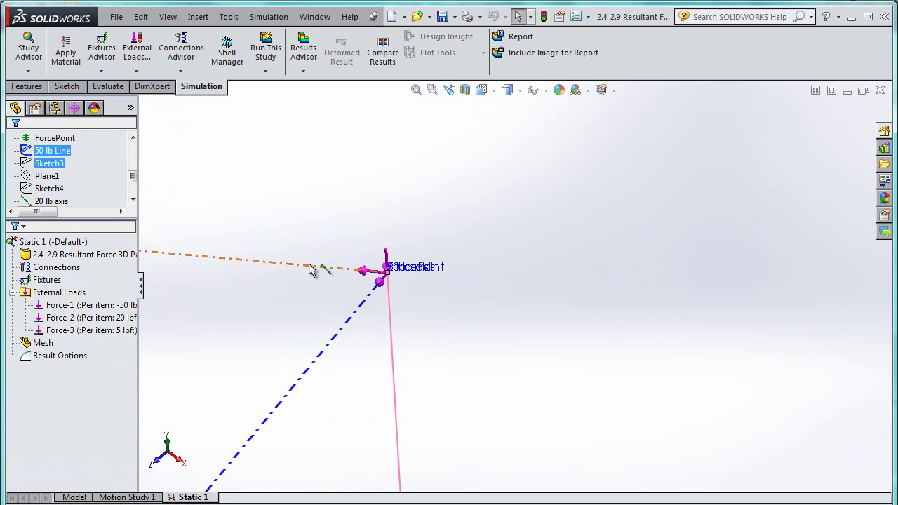
pyautogui.moveTo(131, 176)
pyautogui.mouseDown()
pyautogui.moveTo(132, 144)
pyautogui.moveTo(133, 167)
pyautogui.mouseUp()
pyautogui.rightClick(56, 176)
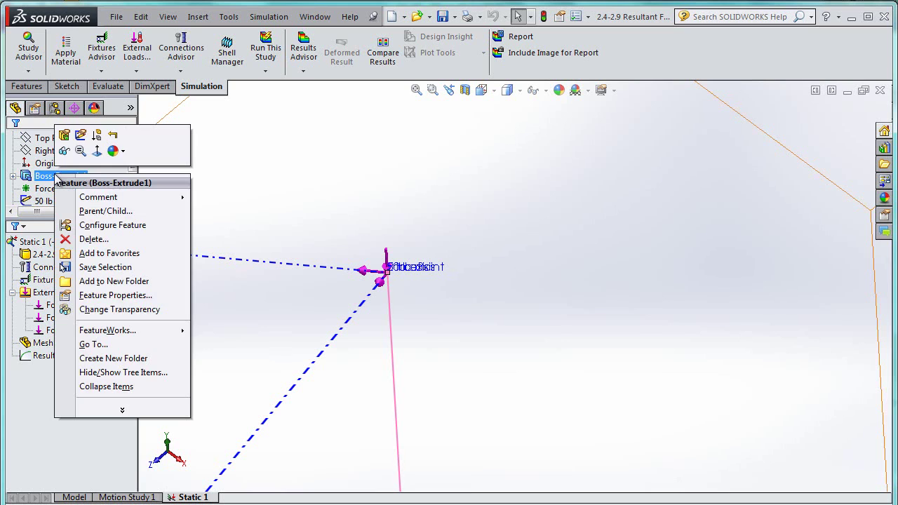
pyautogui.click(65, 152)
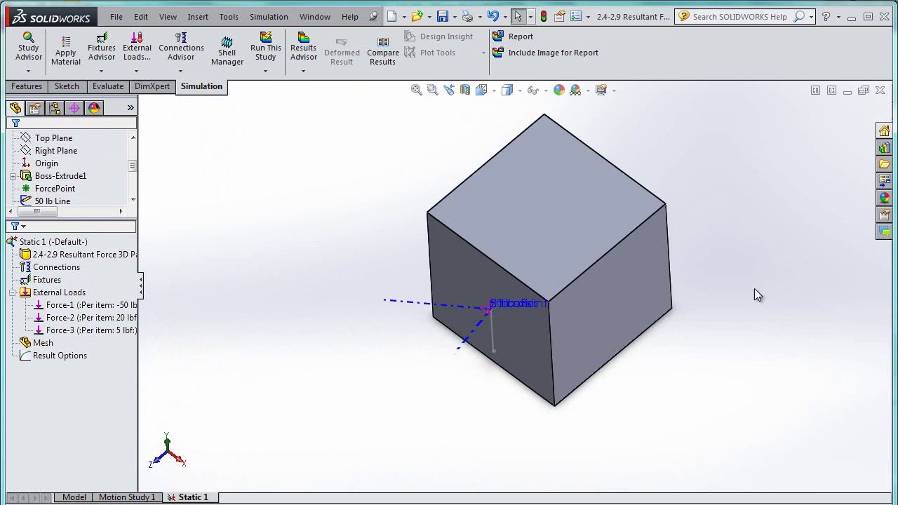
# Step: Add a Fixed Geometry fixture (Fixed-1) on the cube's right face
pyautogui.moveTo(754, 289); pyautogui.dragTo(713, 285, button='middle')
pyautogui.click(640, 228)
pyautogui.click(123, 305)
pyautogui.rightClick(47, 279)
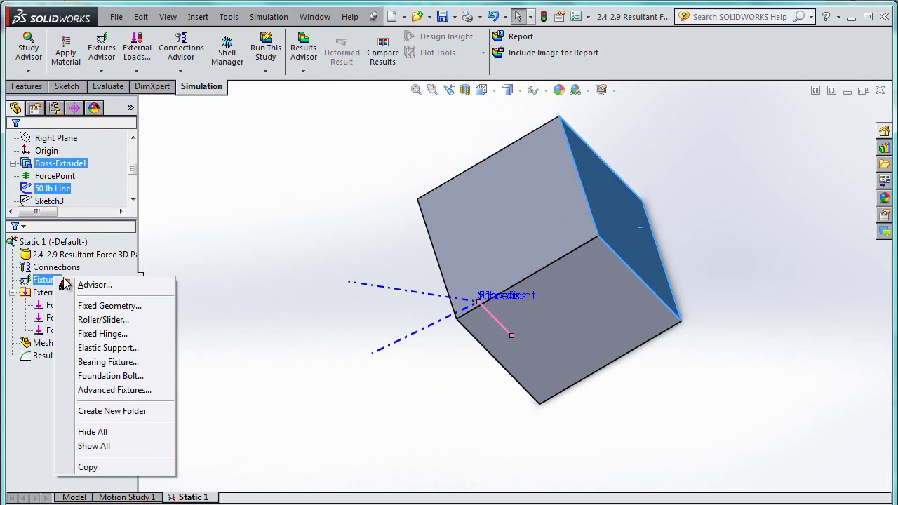
pyautogui.click(118, 304)
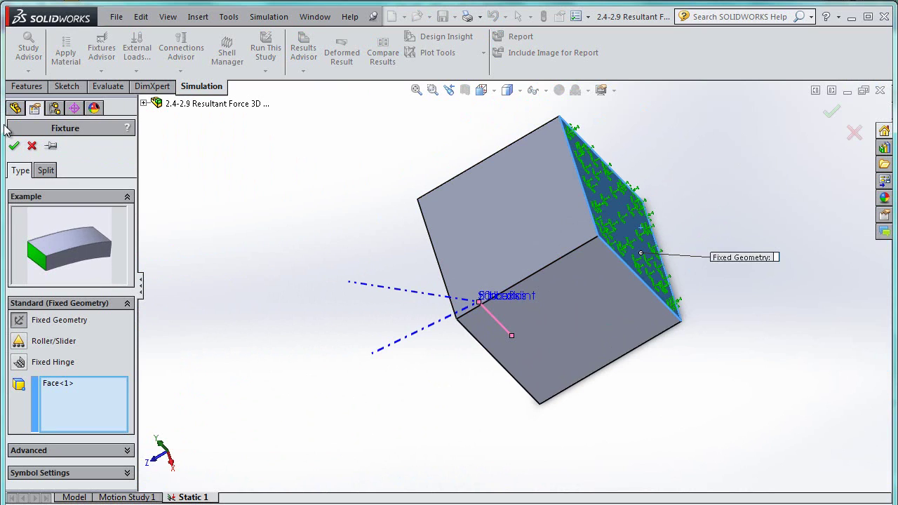
pyautogui.click(14, 144)
# Step: Assign Plain Carbon Steel as the cube's material
pyautogui.moveTo(377, 275); pyautogui.dragTo(406, 203, button='middle')
pyautogui.rightClick(83, 255)
pyautogui.moveTo(155, 281)
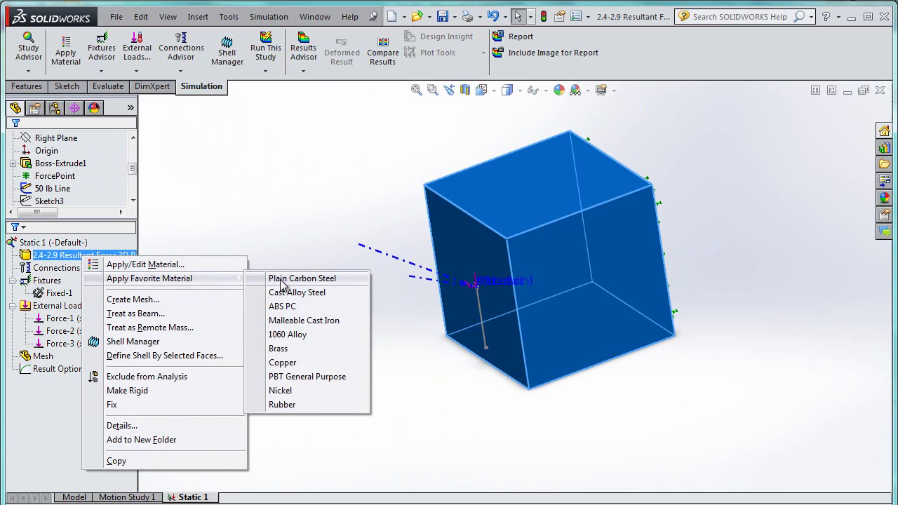
pyautogui.click(277, 279)
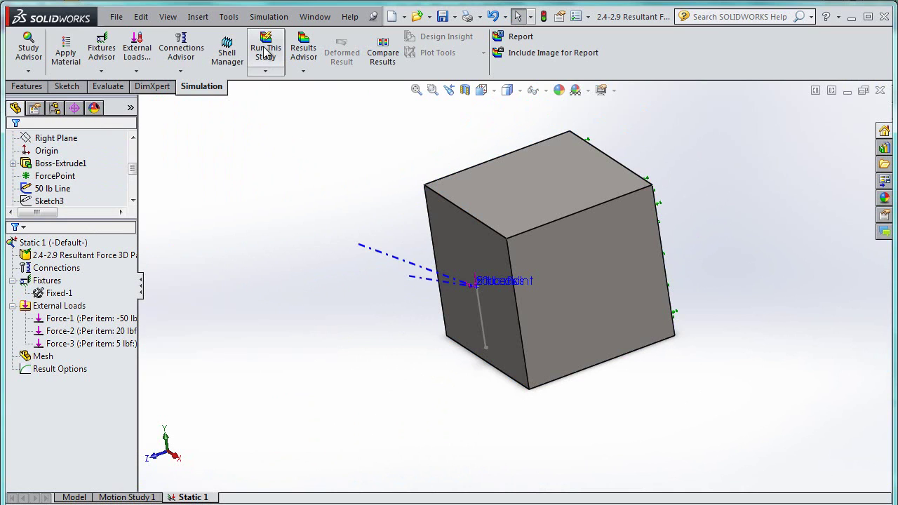
# Step: Run Static 1 and briefly view the result force listing
pyautogui.click(270, 52)
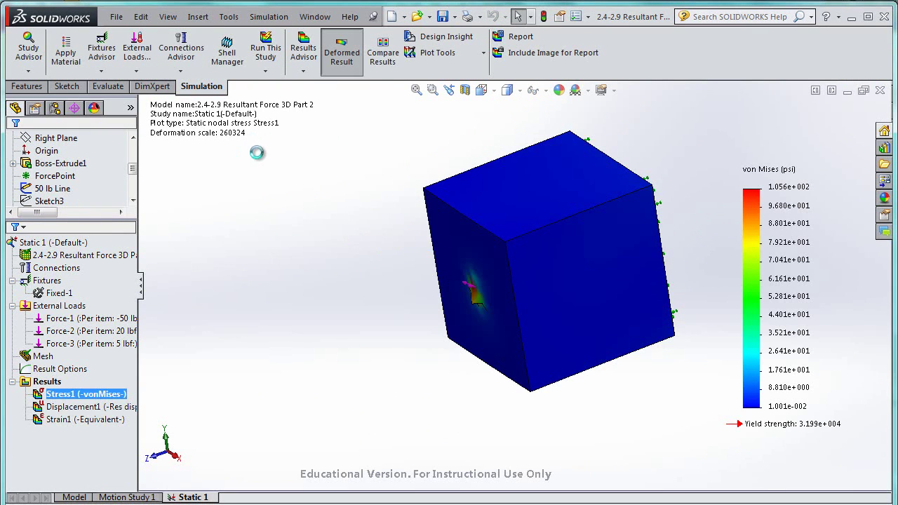
pyautogui.rightClick(46, 382)
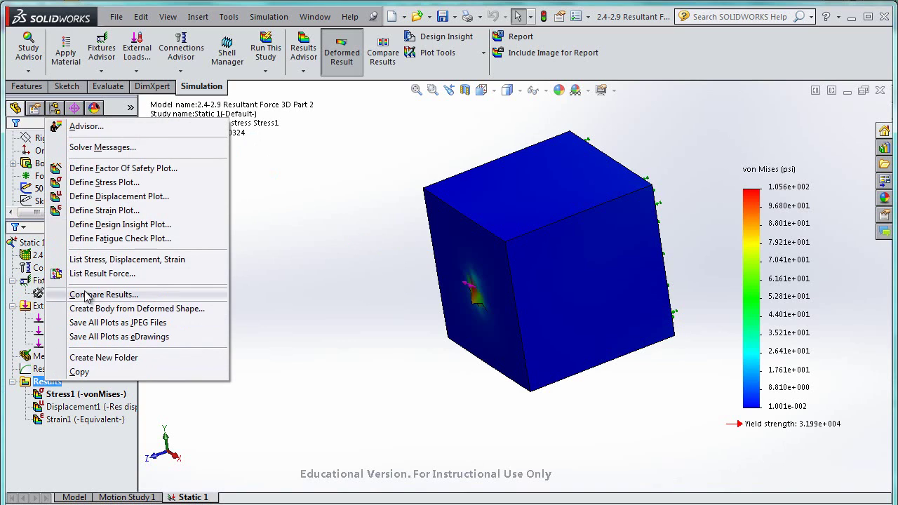
pyautogui.click(100, 272)
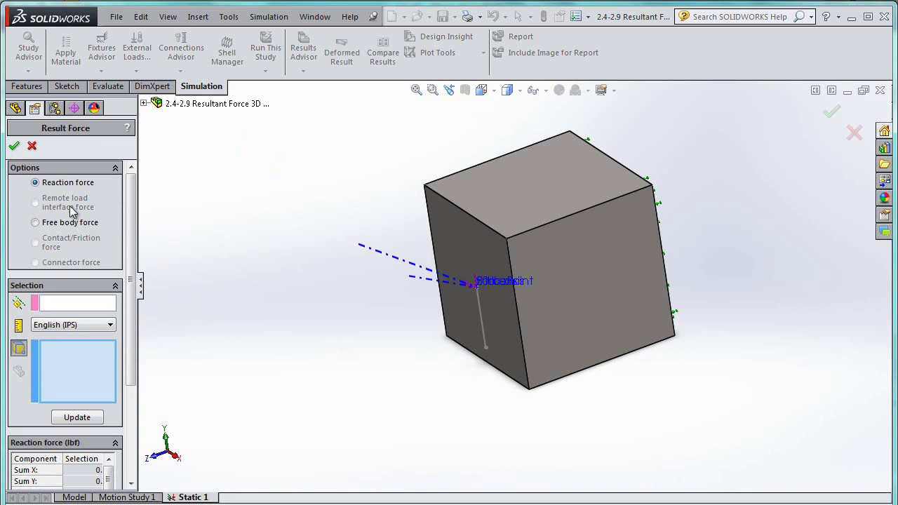
pyautogui.click(31, 145)
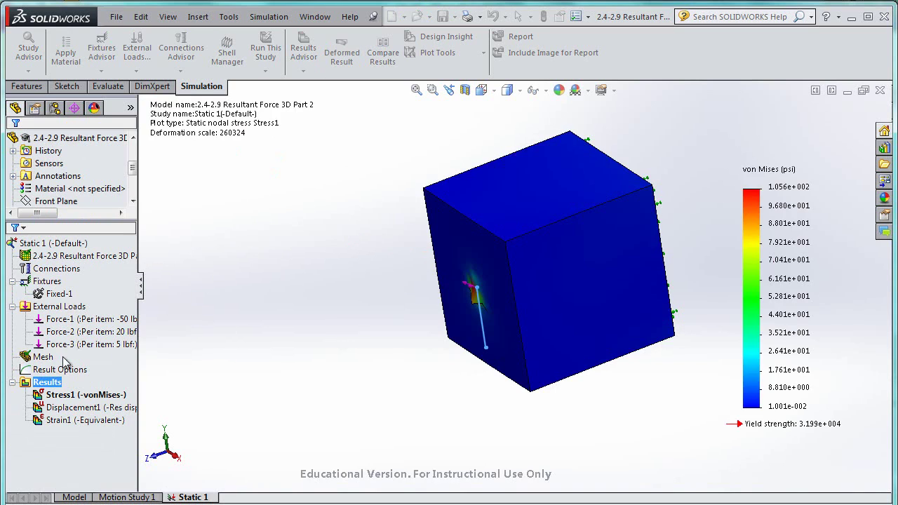
# Step: Check in Static 1 Properties that free body forces are computed, without changes
pyautogui.rightClick(38, 243)
pyautogui.click(118, 385)
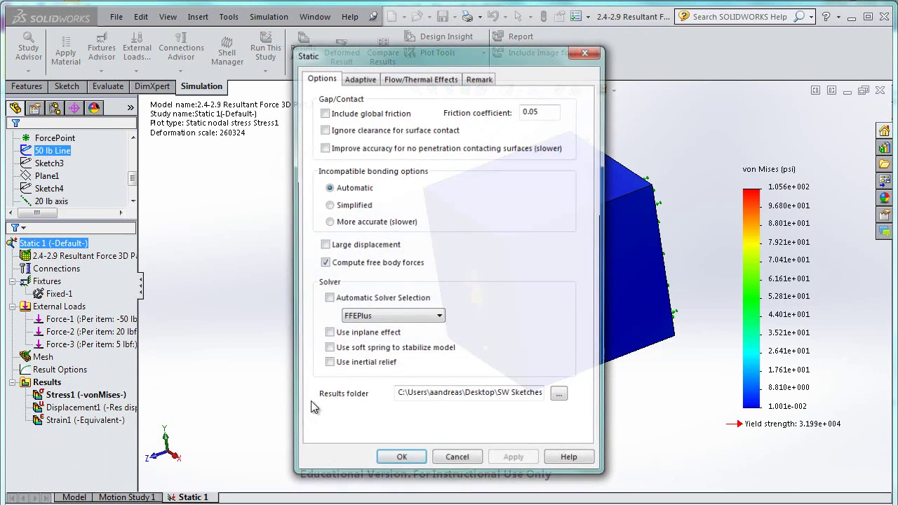
pyautogui.click(456, 460)
pyautogui.click(70, 149)
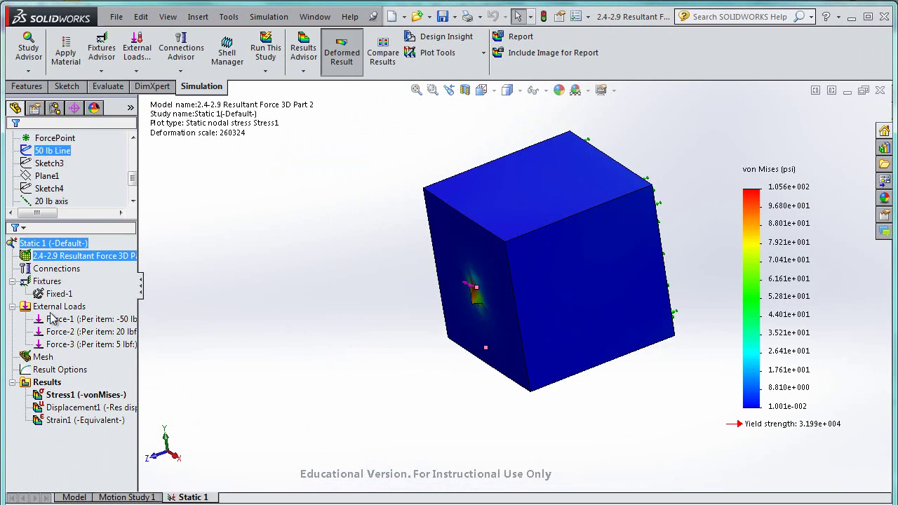
# Step: List the free body force on the left face at ForcePoint (42.2 lbf), then return to OneNote
pyautogui.rightClick(58, 382)
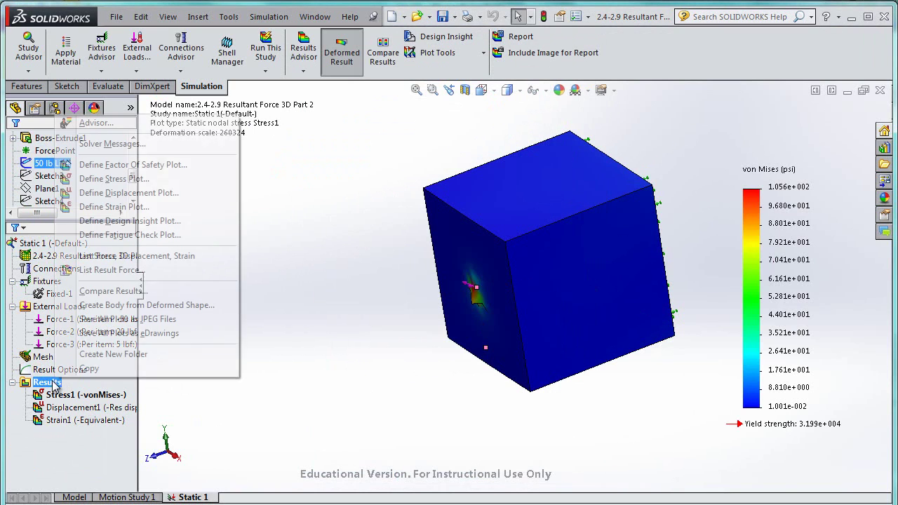
pyautogui.click(143, 267)
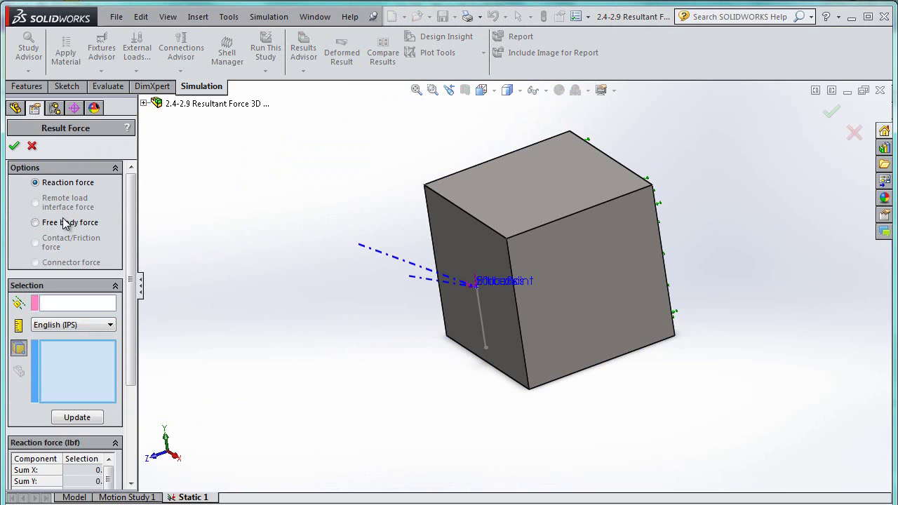
pyautogui.click(68, 222)
pyautogui.click(143, 104)
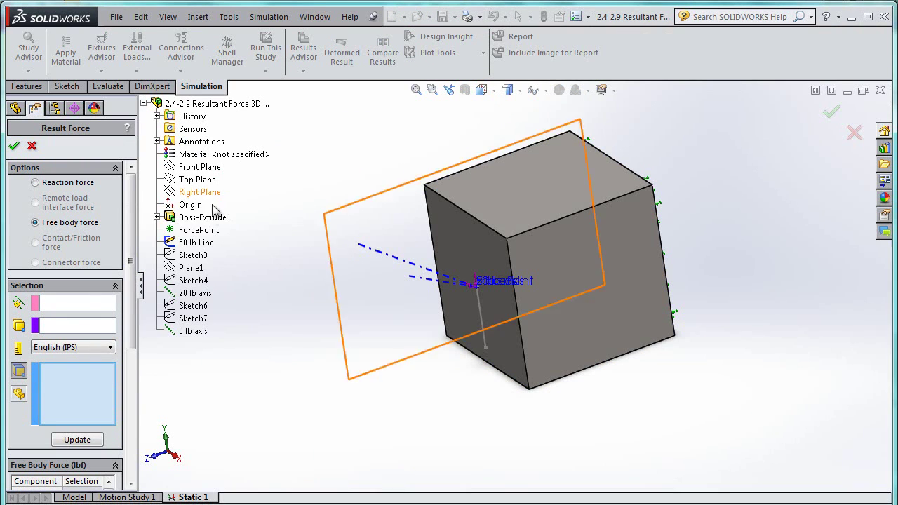
pyautogui.click(79, 325)
pyautogui.click(198, 230)
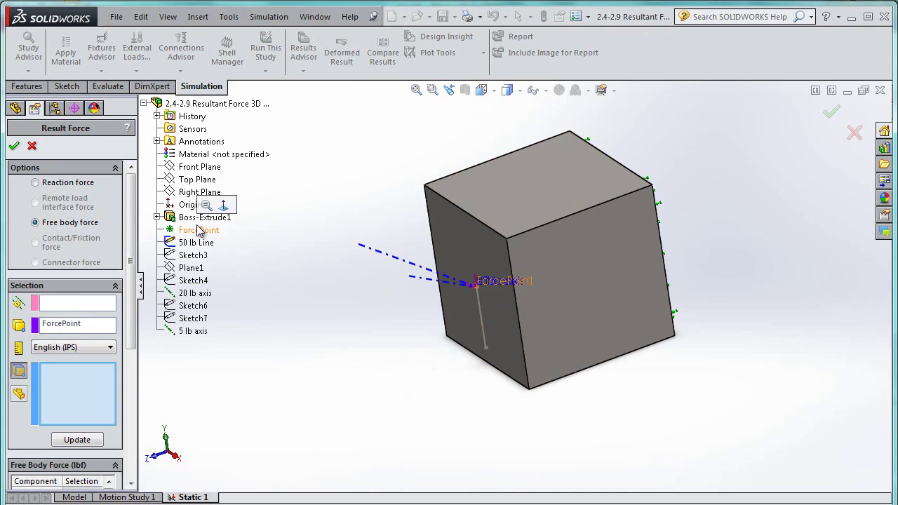
pyautogui.click(468, 240)
pyautogui.click(77, 439)
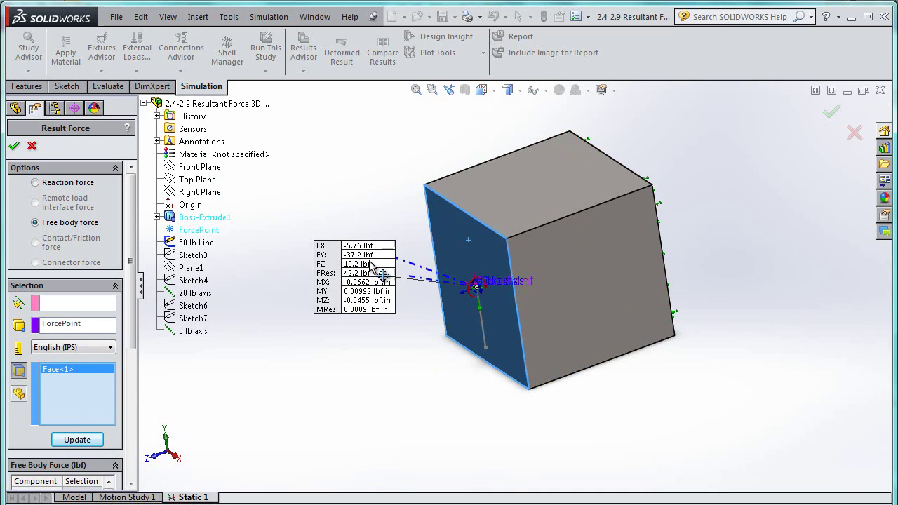
pyautogui.moveTo(383, 266); pyautogui.dragTo(599, 393, button='middle')
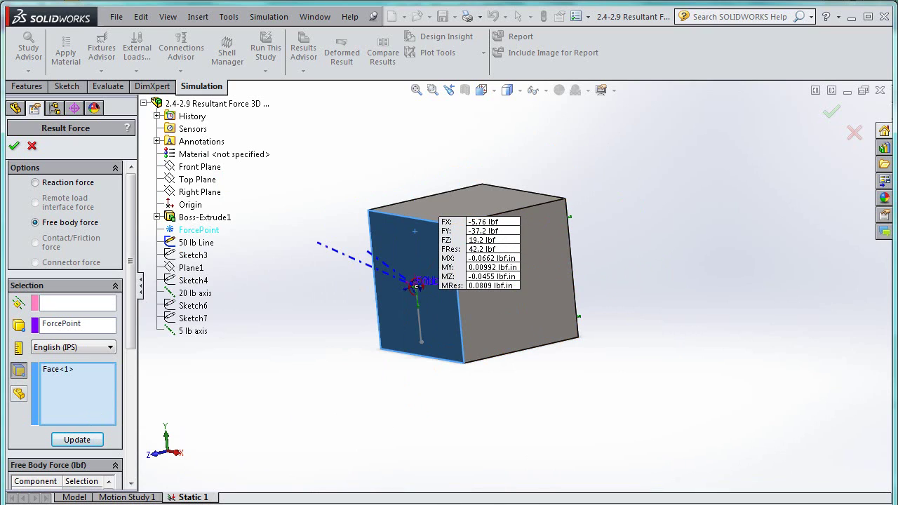
pyautogui.hotkey('alt', 'Tab')
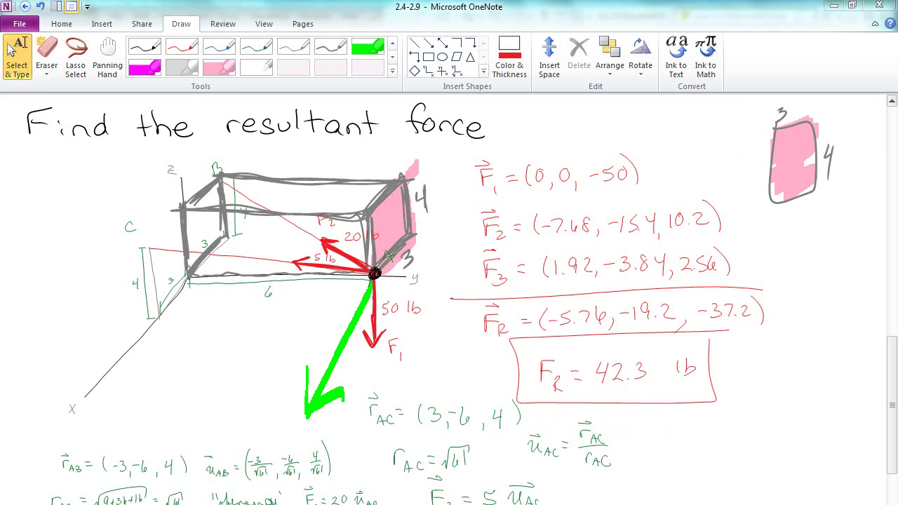
# Step: On the TI-89 emulator, evaluate (42.3-42.2)/42.3, giving .002364
pyautogui.hotkey('alt', 'Tab')
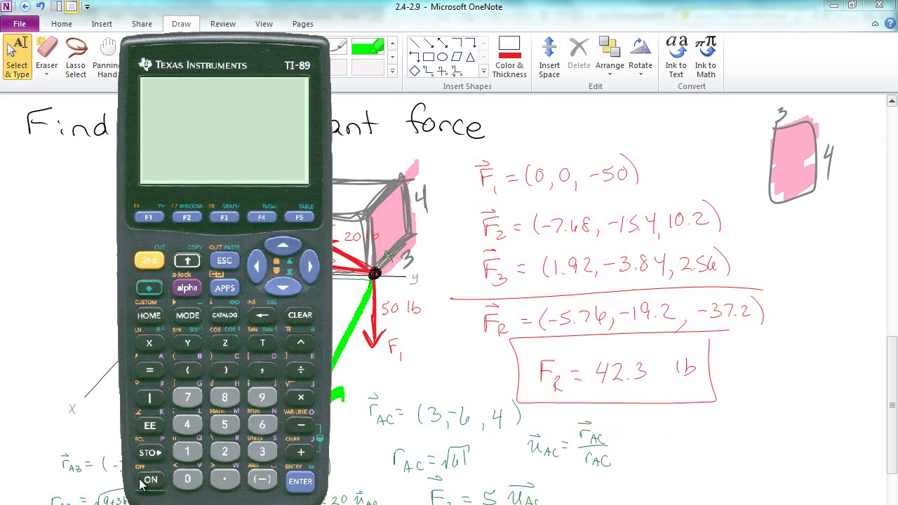
pyautogui.click(145, 481)
pyautogui.click(202, 375)
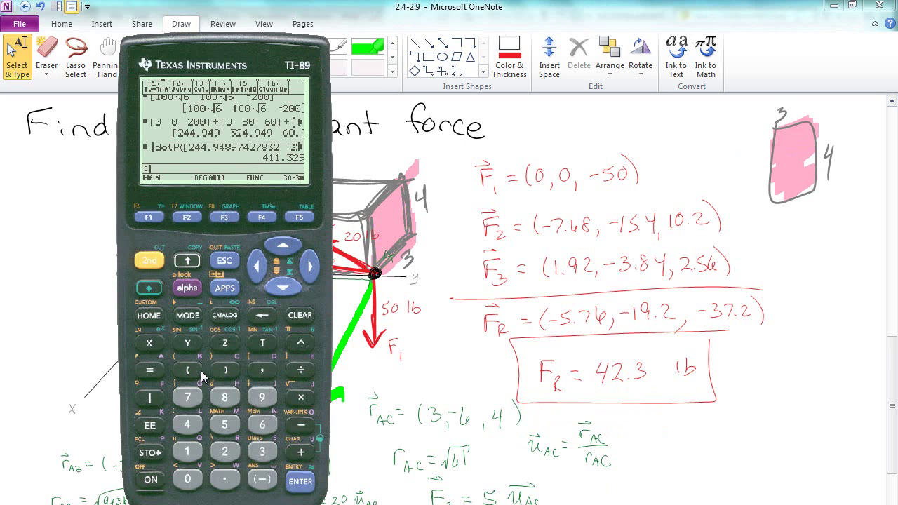
pyautogui.click(222, 455)
pyautogui.click(186, 425)
pyautogui.click(228, 477)
pyautogui.click(221, 452)
pyautogui.click(225, 450)
pyautogui.click(235, 482)
pyautogui.click(264, 317)
pyautogui.click(312, 483)
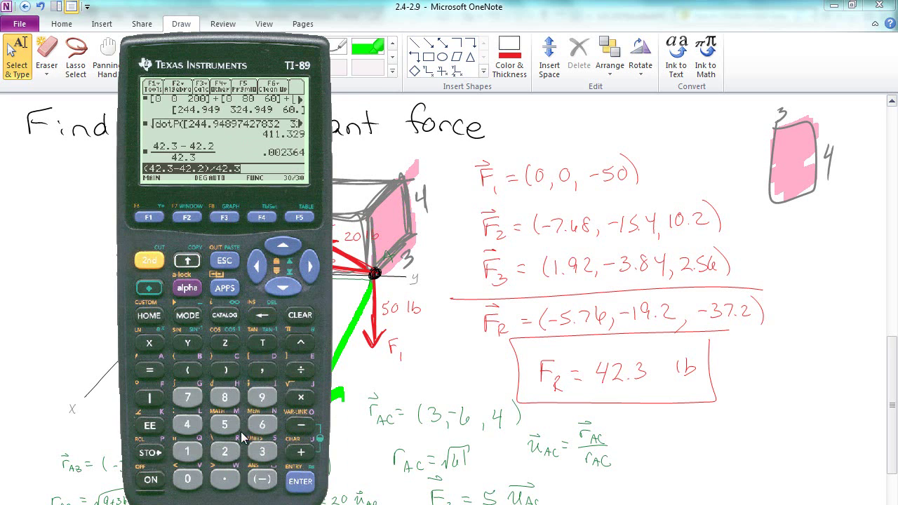
# Step: Multiply the previous answer by 100 to get about 0.236% difference
pyautogui.click(189, 454)
pyautogui.click(193, 483)
pyautogui.click(303, 399)
pyautogui.click(283, 245)
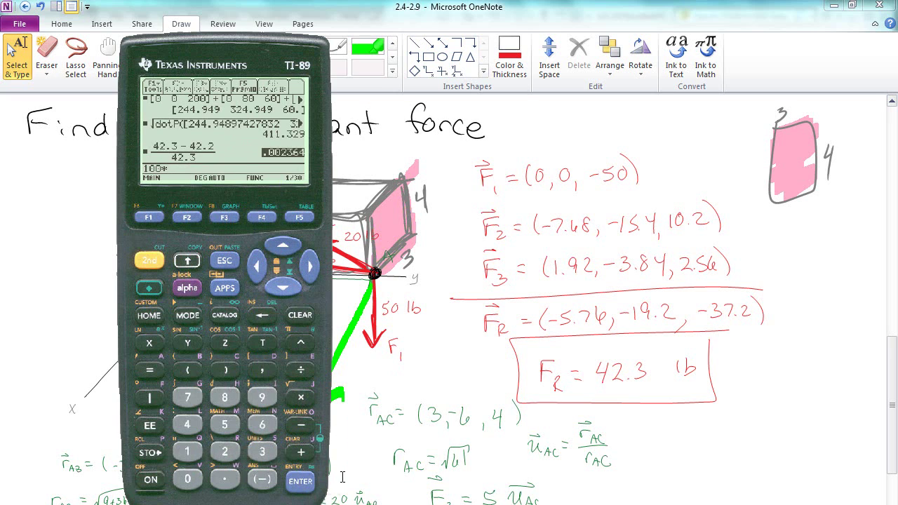
pyautogui.click(298, 481)
pyautogui.click(299, 481)
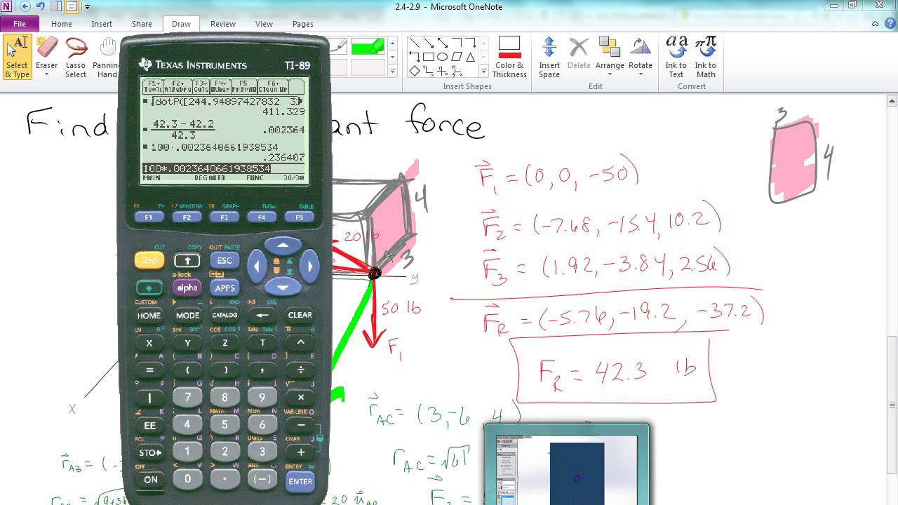
# Step: Bring SOLIDWORKS back to the free body force listing (-5.76, -37.2, 19.2 lbf; 42.2 lbf resultant)
pyautogui.click(589, 470)
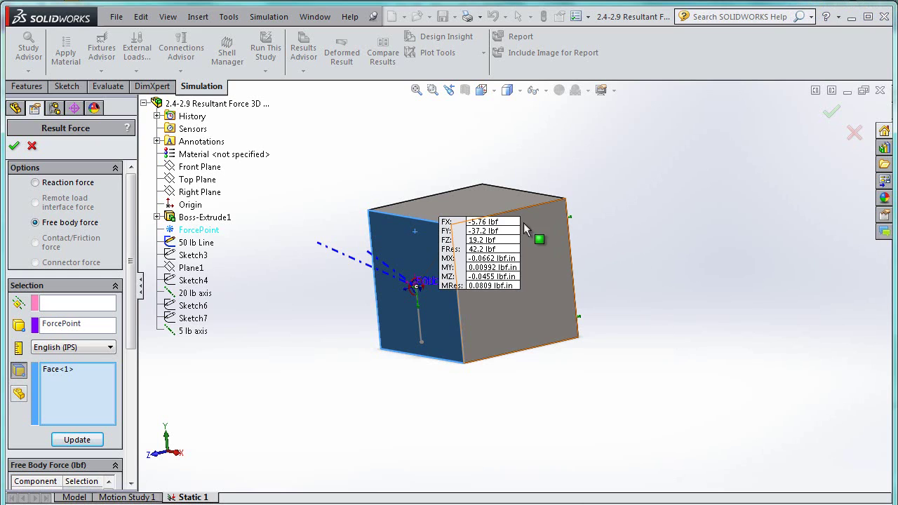